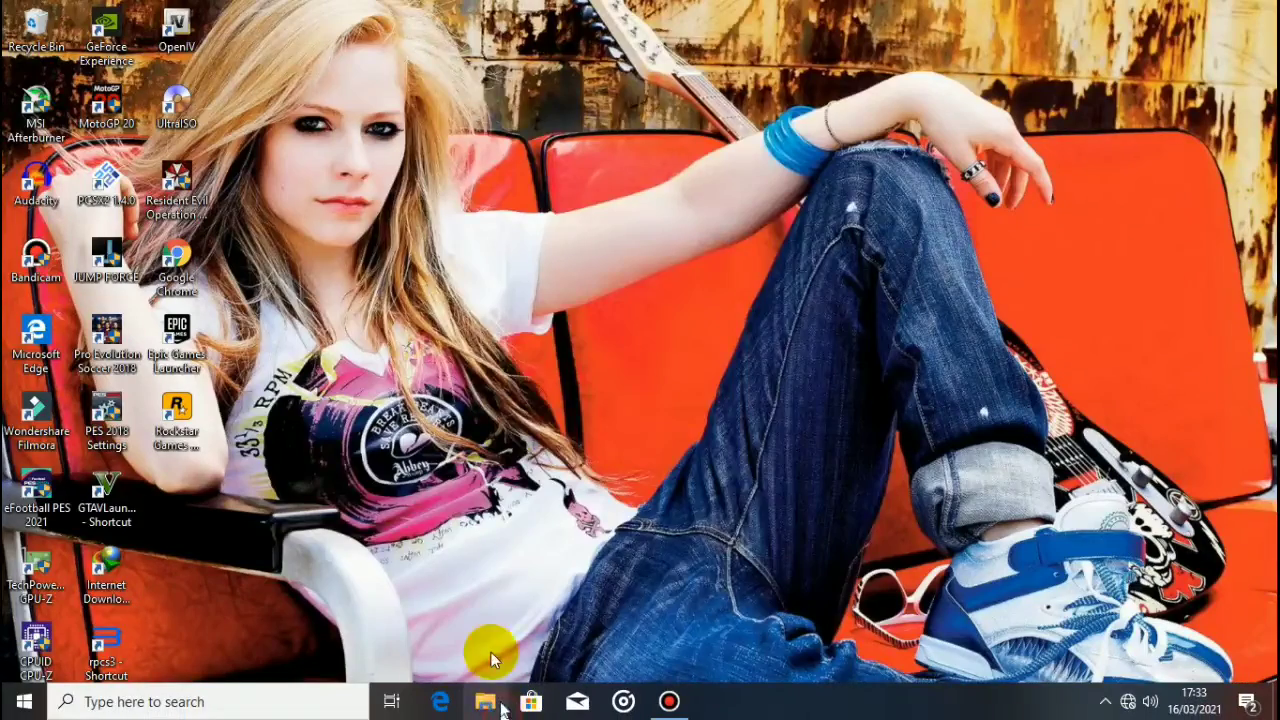
Step: Open the New folder inside Downloads that holds the mod archives in File Explorer
{"action": "left_click", "coordinate": [500, 705]}
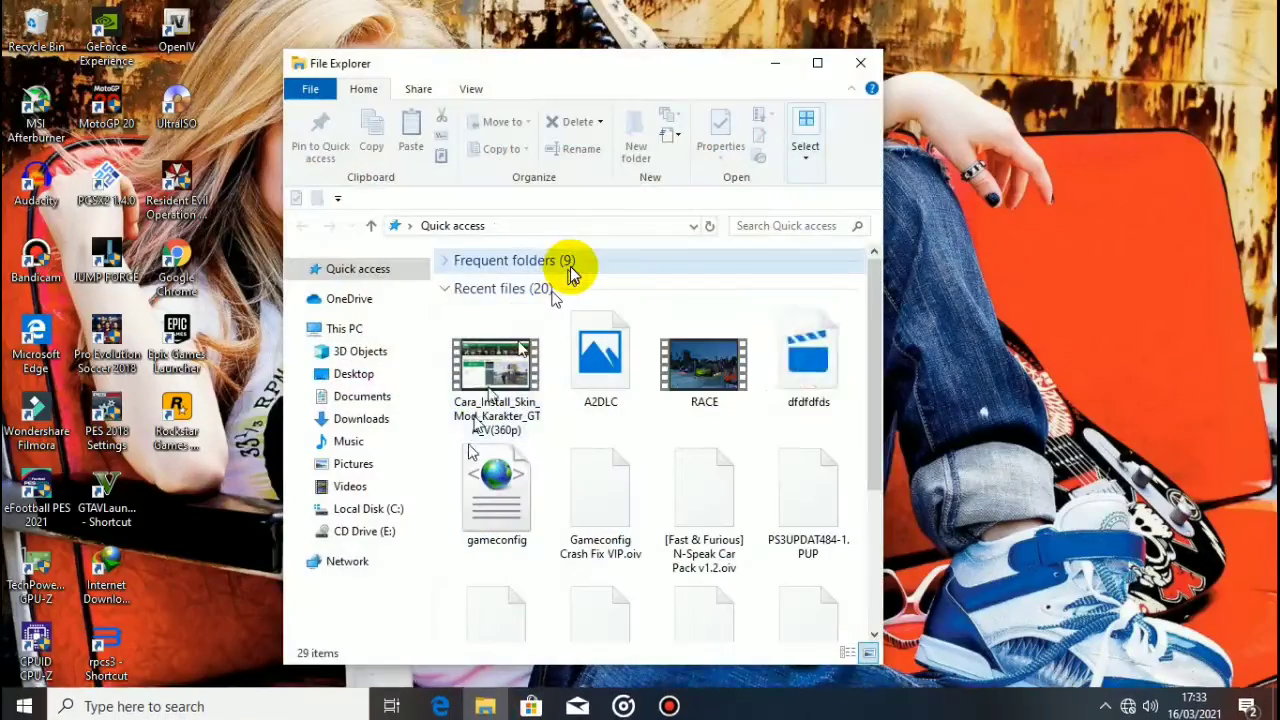
{"action": "left_click", "coordinate": [381, 430]}
{"action": "double_click", "coordinate": [528, 312]}
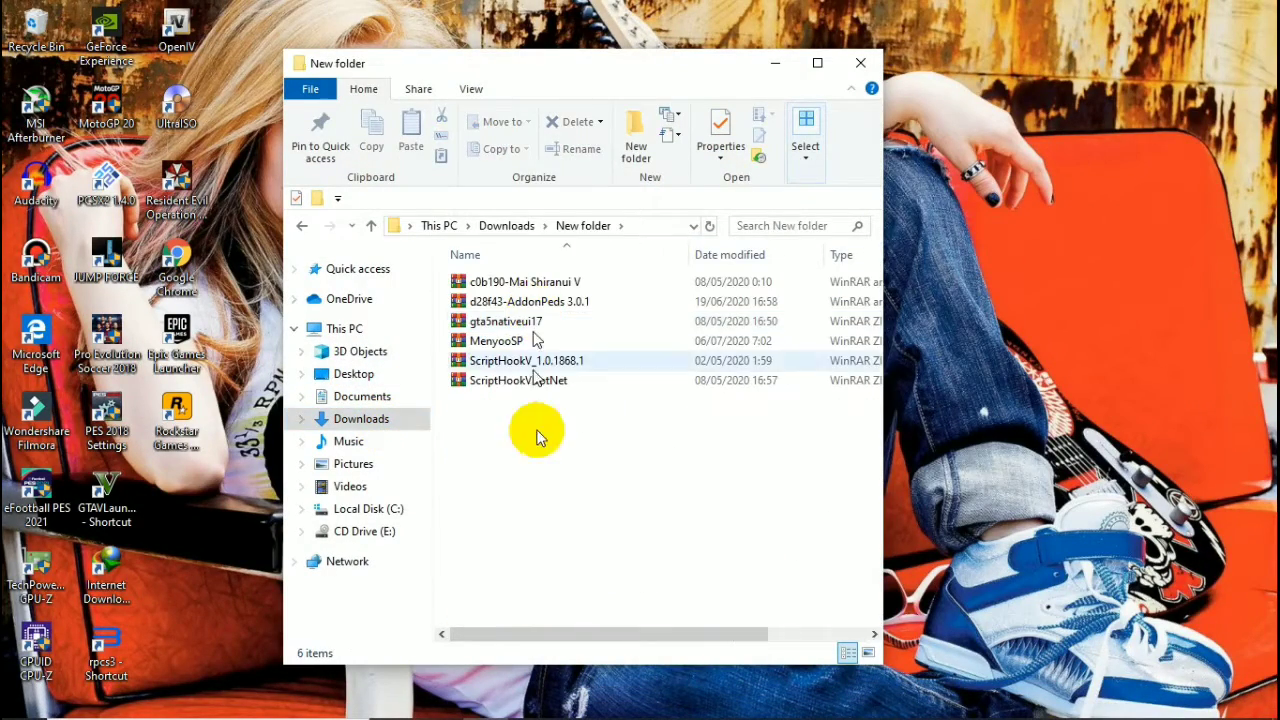
{"action": "mouse_move", "coordinate": [645, 347]}
{"action": "left_mouse_down"}
{"action": "mouse_move", "coordinate": [658, 400]}
{"action": "mouse_move", "coordinate": [634, 338]}
{"action": "left_mouse_up"}
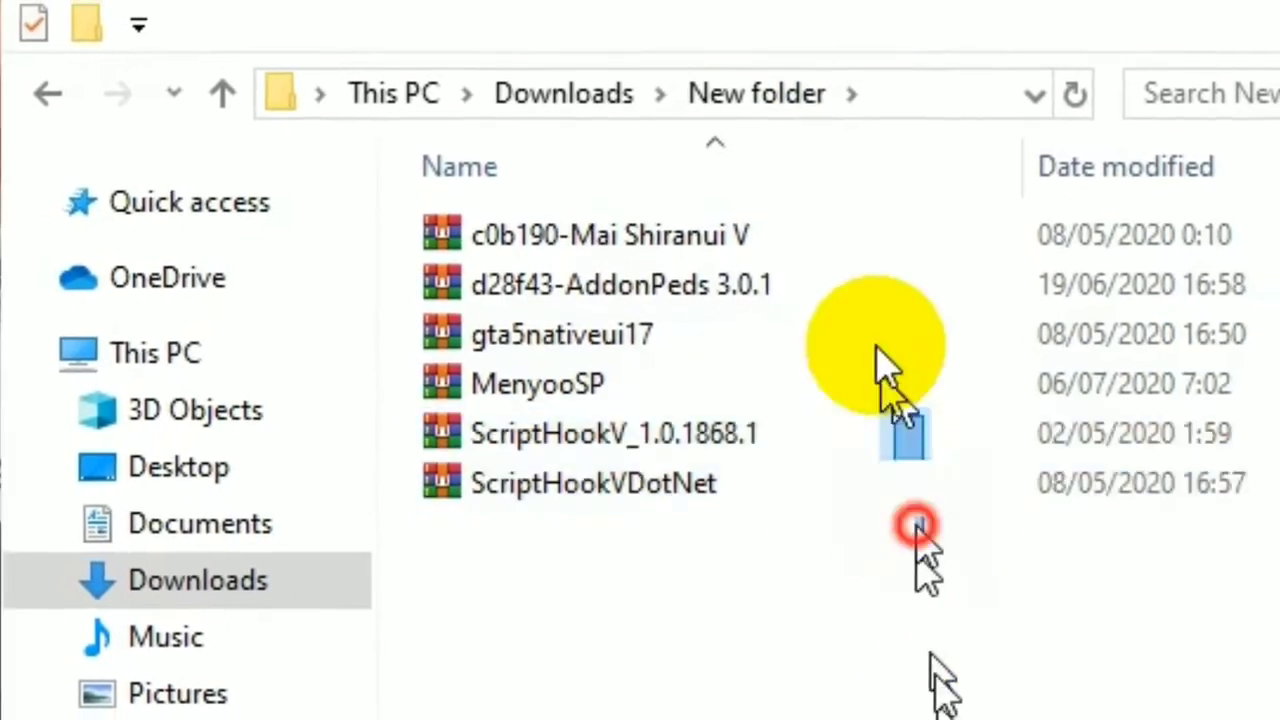
{"action": "left_click_drag", "start_coordinate": [878, 352], "coordinate": [880, 234]}
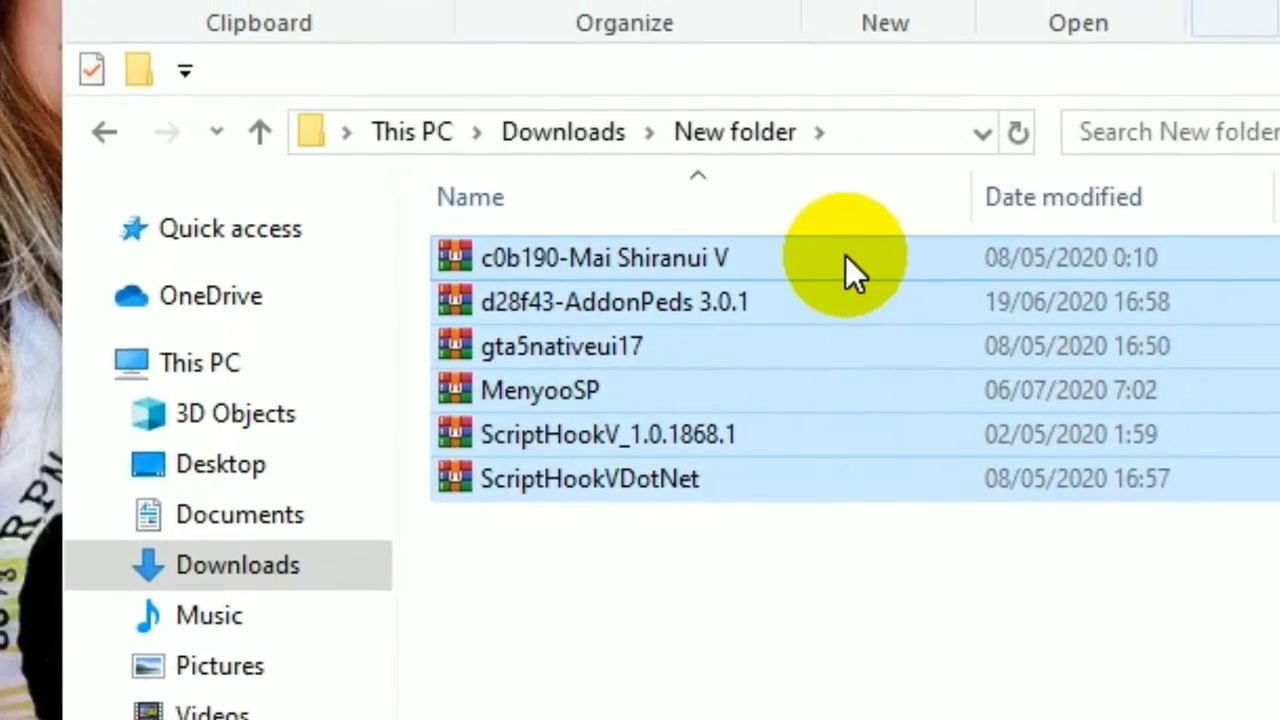
{"action": "left_click_drag", "start_coordinate": [885, 650], "coordinate": [860, 255]}
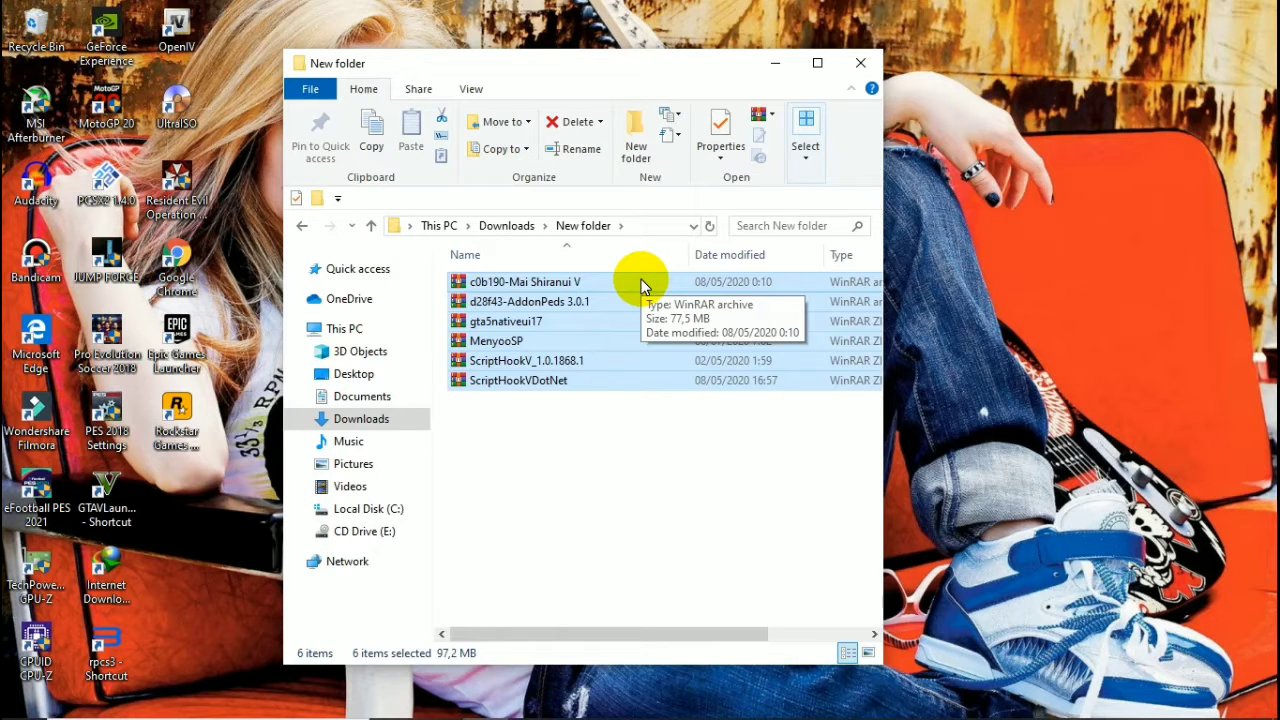
{"action": "left_click", "coordinate": [661, 486]}
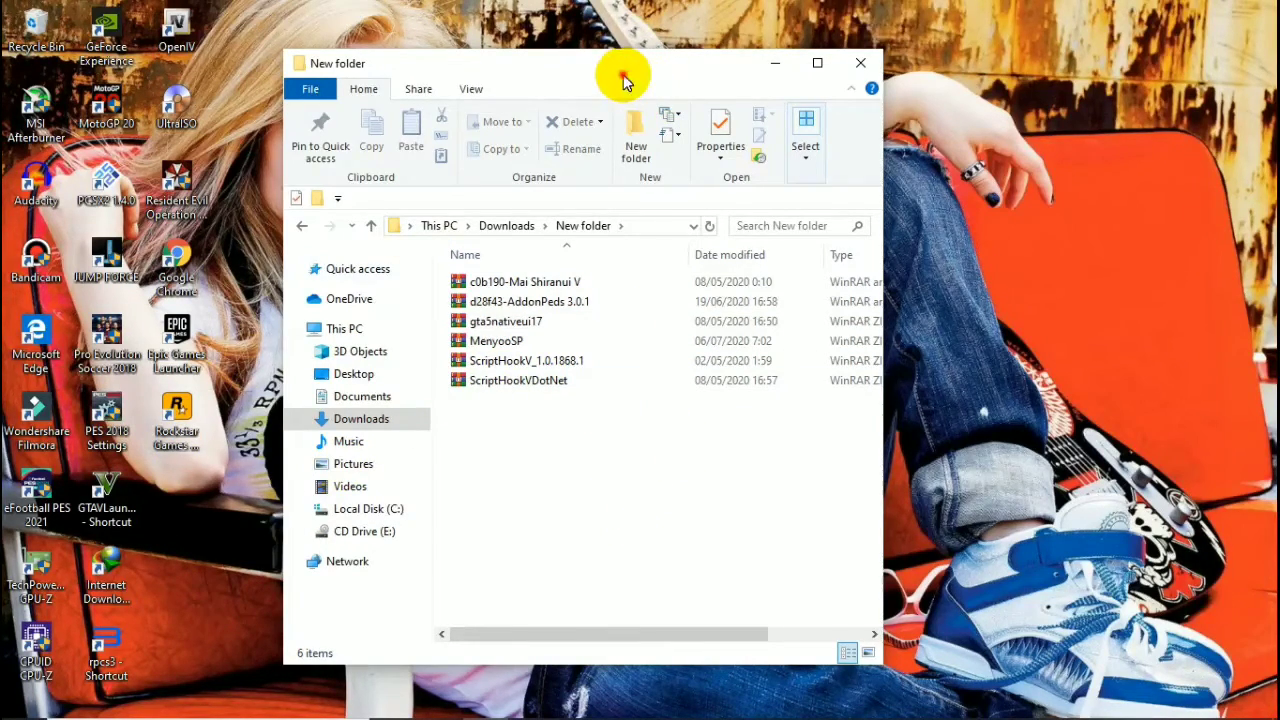
Step: Open the GTAVLauncher desktop shortcut's file location and arrange it side by side with the New folder window
{"action": "left_click_drag", "start_coordinate": [622, 80], "coordinate": [1278, 25]}
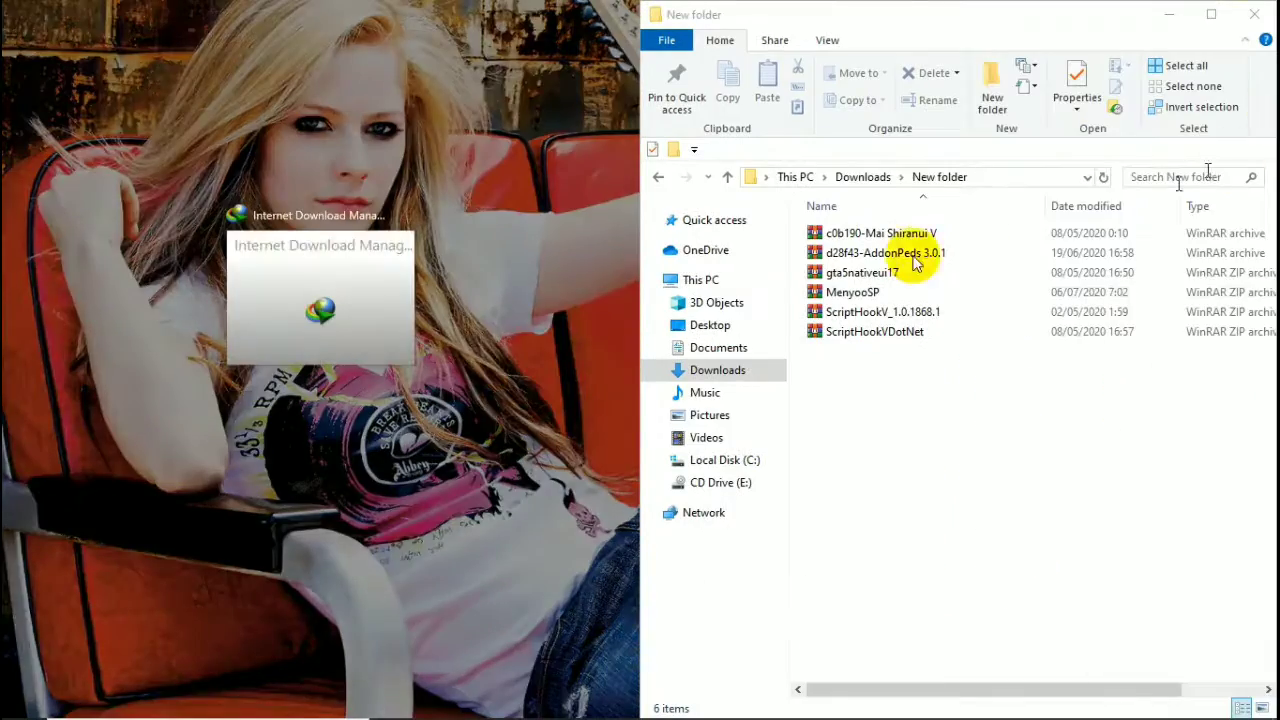
{"action": "key", "text": "Escape"}
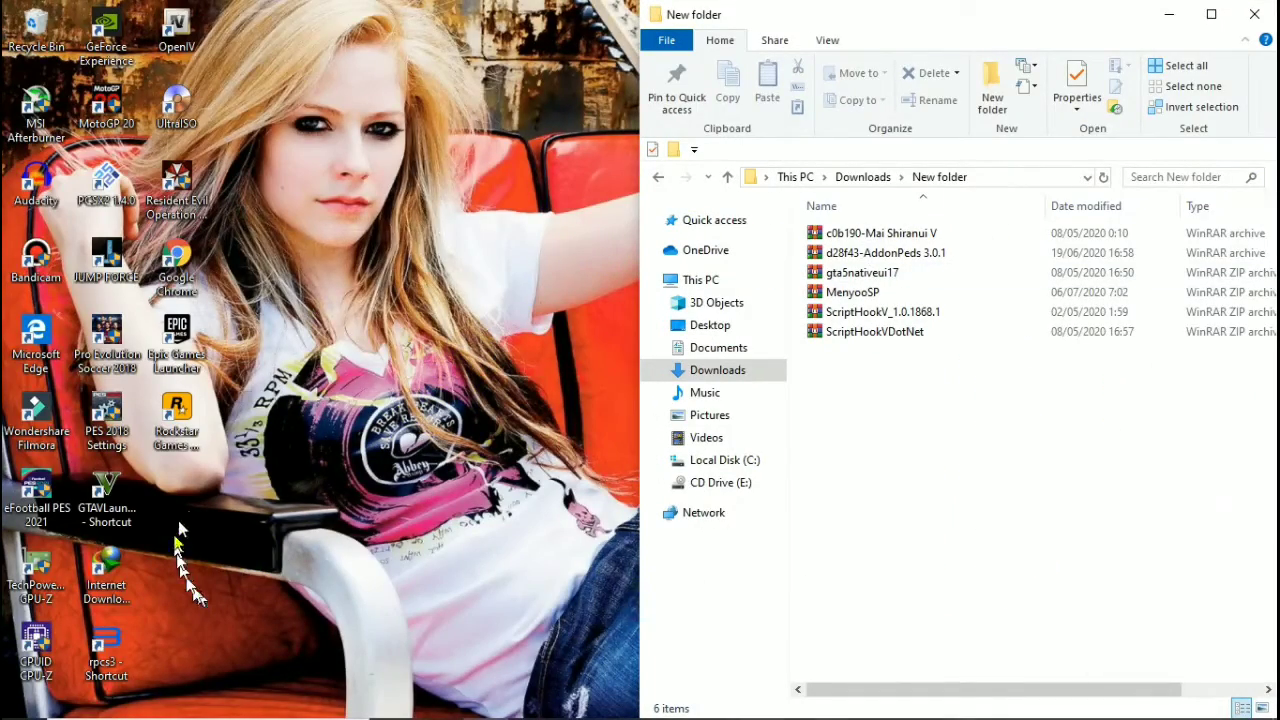
{"action": "left_click", "coordinate": [100, 494]}
{"action": "right_click", "coordinate": [102, 494]}
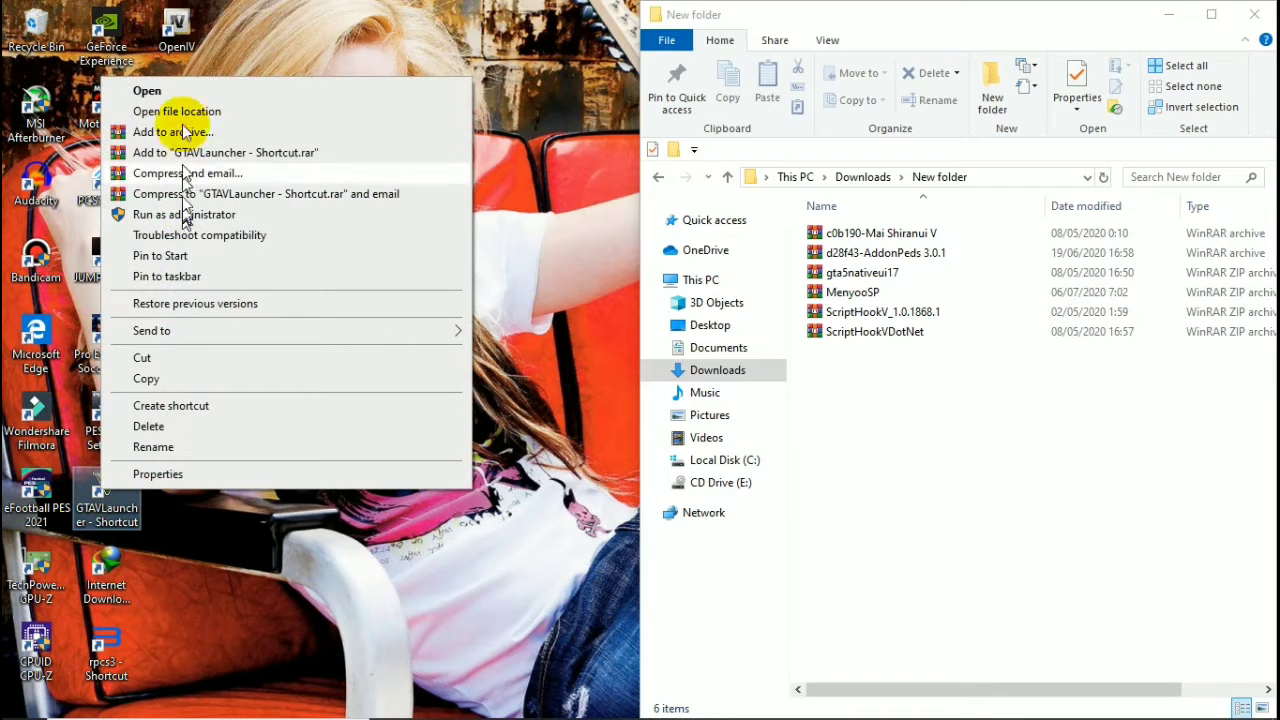
{"action": "left_click", "coordinate": [235, 112]}
{"action": "left_click_drag", "start_coordinate": [654, 94], "coordinate": [2, 130]}
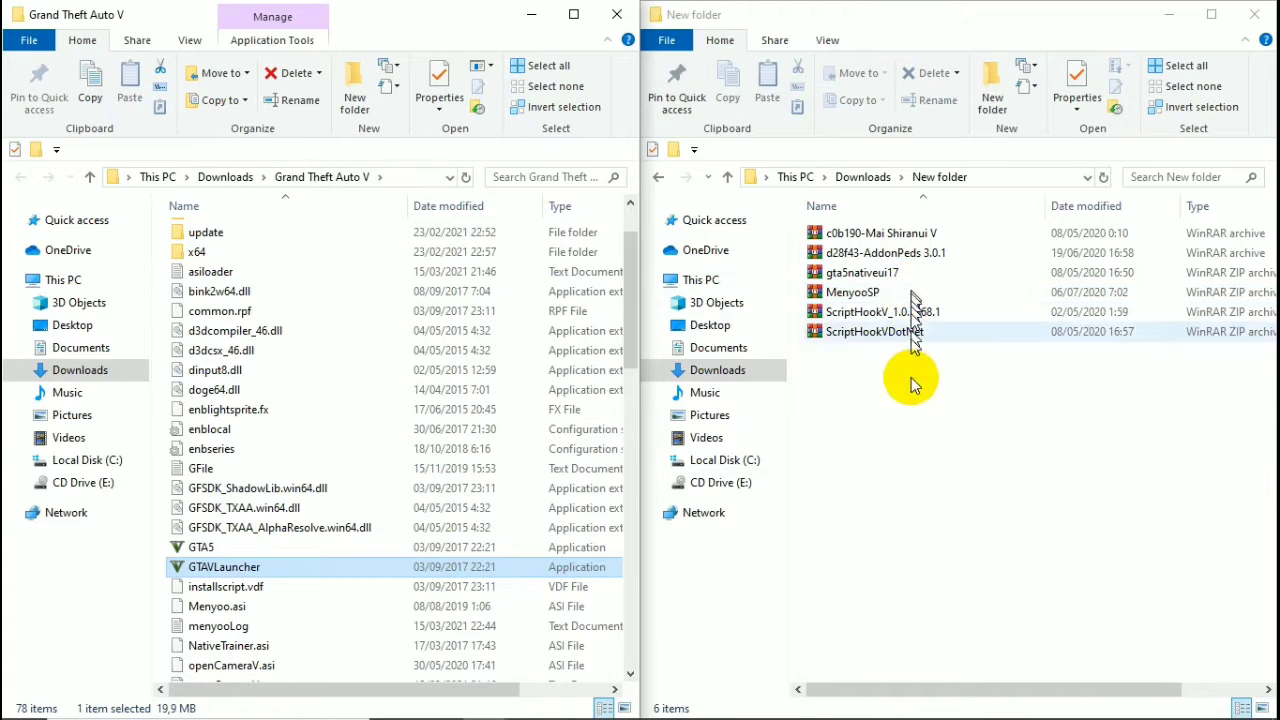
Step: Extract the MenyooSP archive into its own MenyooSP folder and open that folder
{"action": "left_click_drag", "start_coordinate": [906, 392], "coordinate": [885, 238]}
{"action": "left_click_drag", "start_coordinate": [978, 477], "coordinate": [929, 400]}
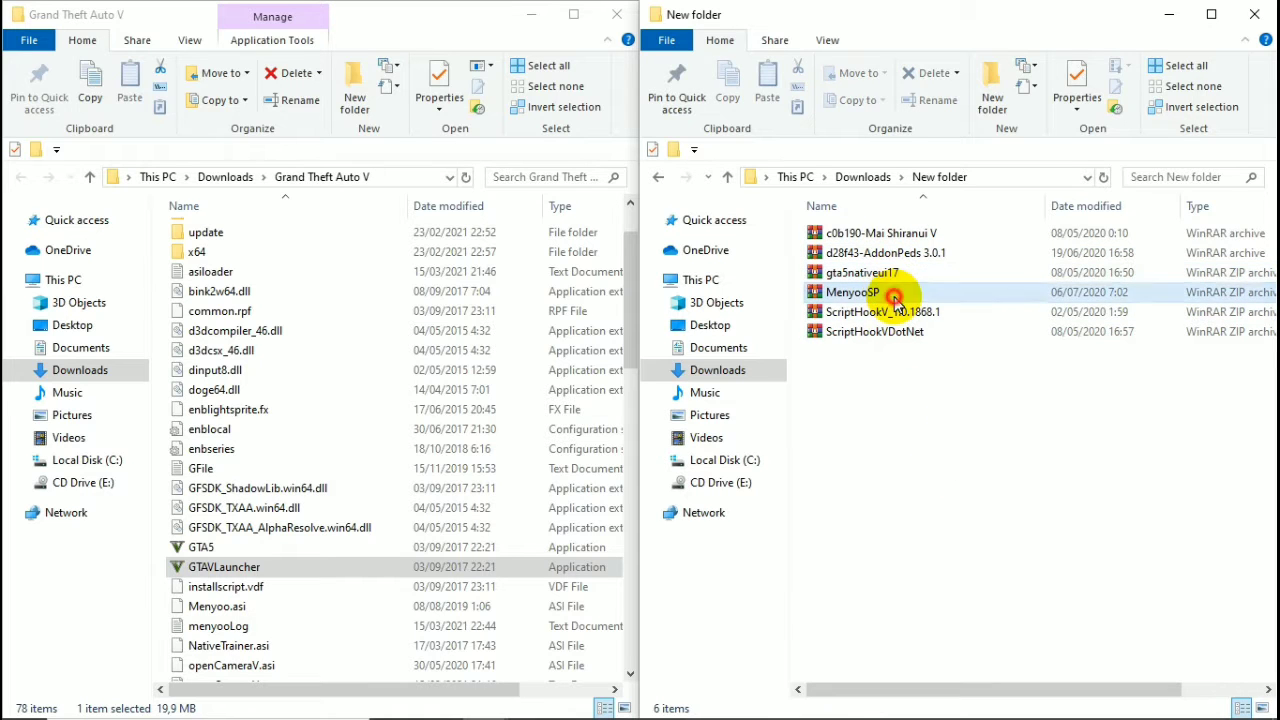
{"action": "right_click", "coordinate": [893, 292]}
{"action": "left_click", "coordinate": [990, 395]}
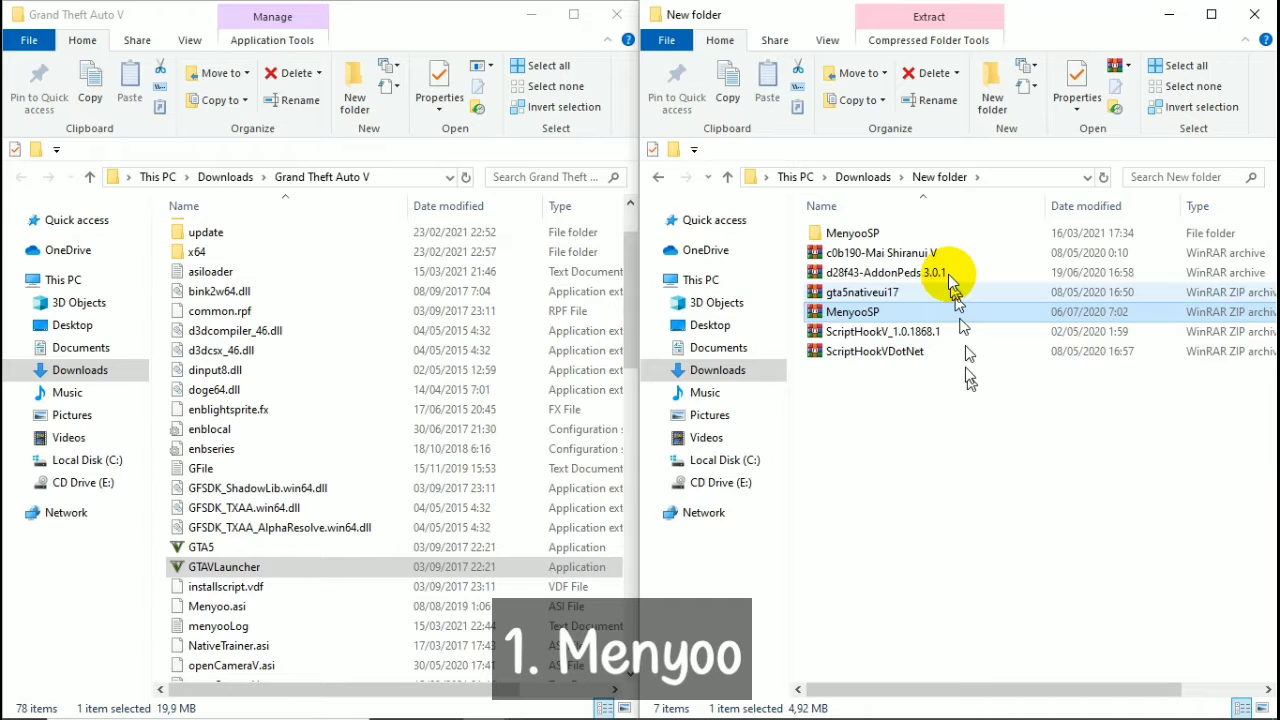
{"action": "double_click", "coordinate": [922, 236]}
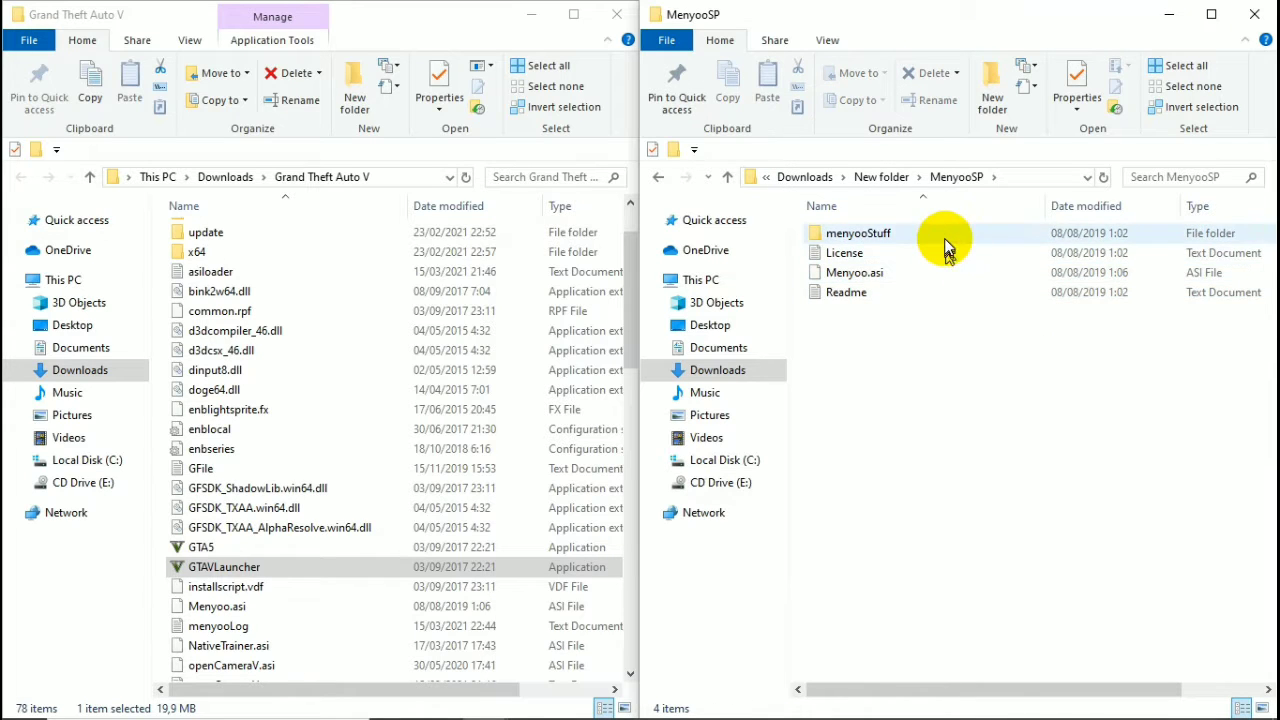
Step: Try to move the menyooStuff folder and Menyoo.asi into the Grand Theft Auto V folder
{"action": "left_click", "coordinate": [944, 236]}
{"action": "left_click", "coordinate": [945, 270], "text": "ctrl"}
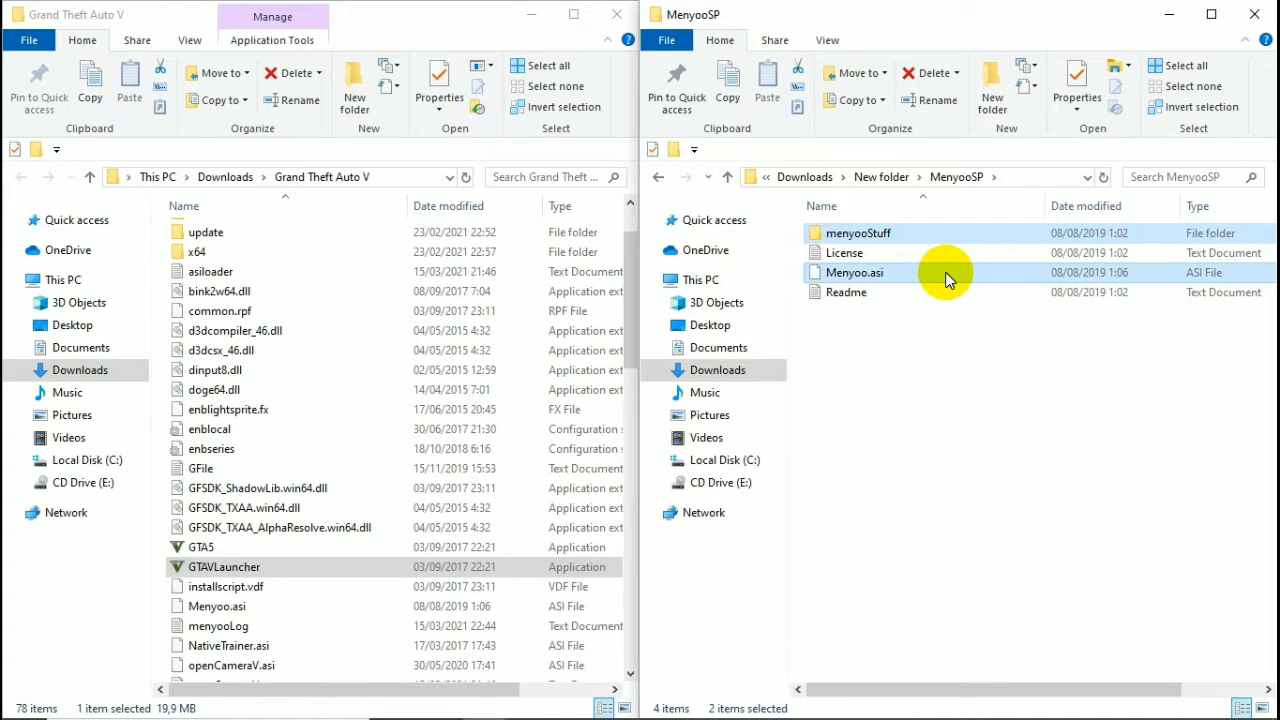
{"action": "right_click", "coordinate": [945, 272]}
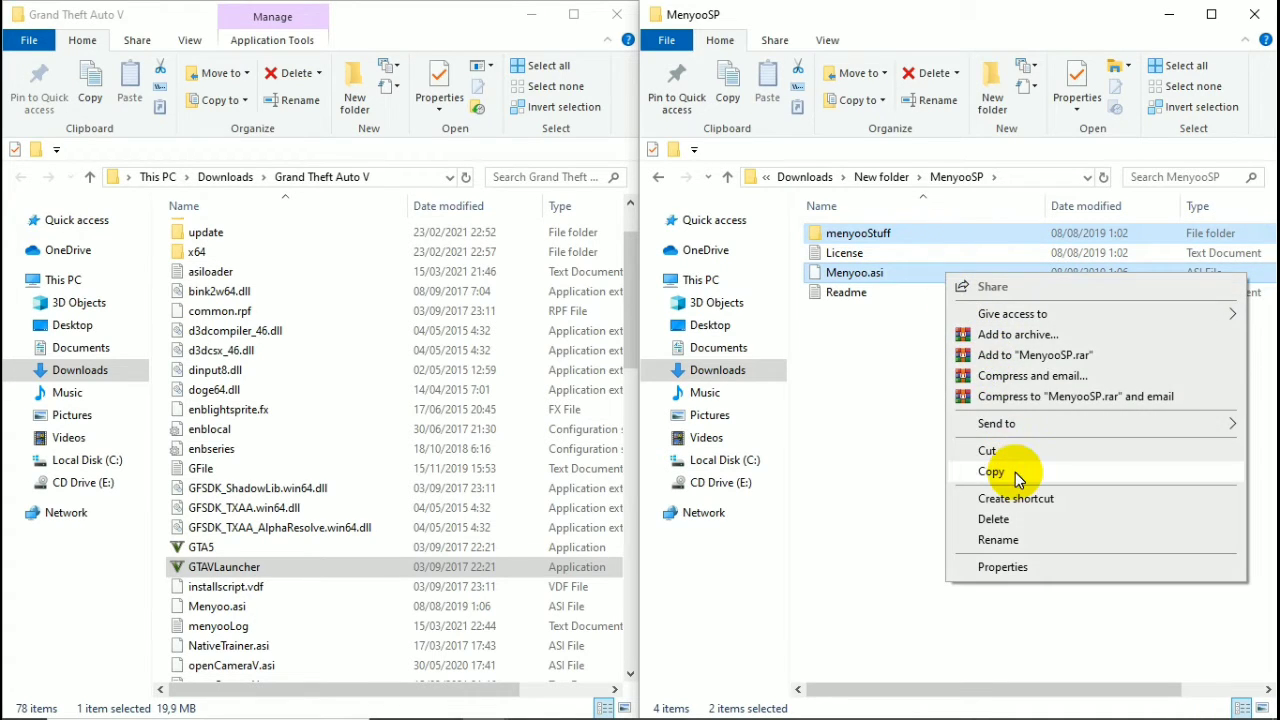
{"action": "left_click", "coordinate": [886, 391]}
{"action": "left_click", "coordinate": [898, 278]}
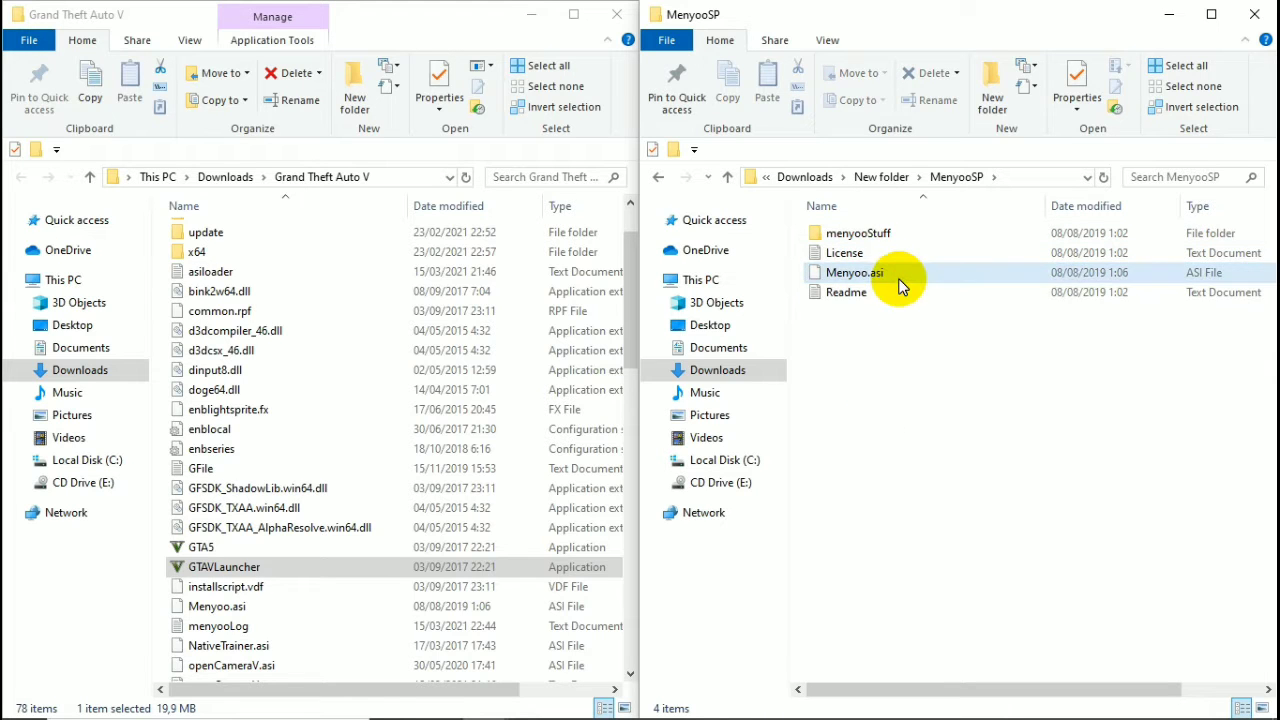
{"action": "left_click", "coordinate": [895, 236], "text": "ctrl"}
{"action": "left_click_drag", "start_coordinate": [912, 280], "coordinate": [271, 468]}
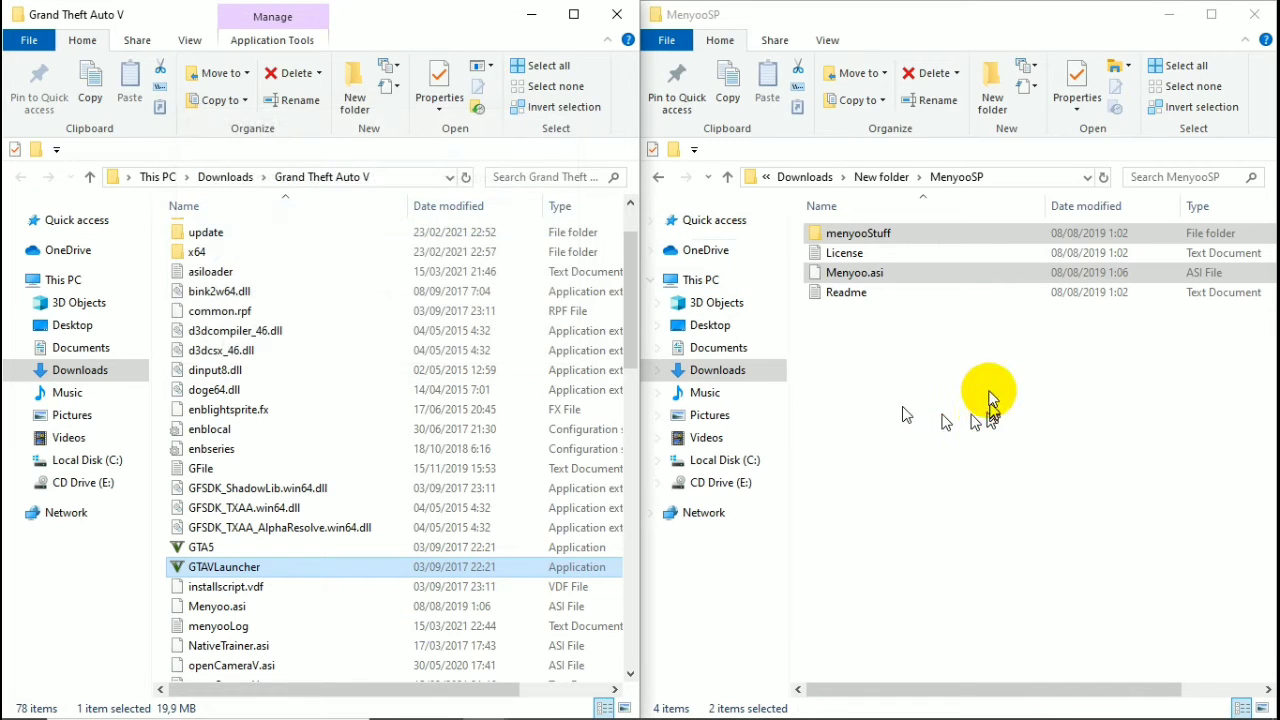
Step: Return to New folder and check the Grand Theft Auto V folder for menyooStuff and Menyoo.asi
{"action": "left_click", "coordinate": [659, 178]}
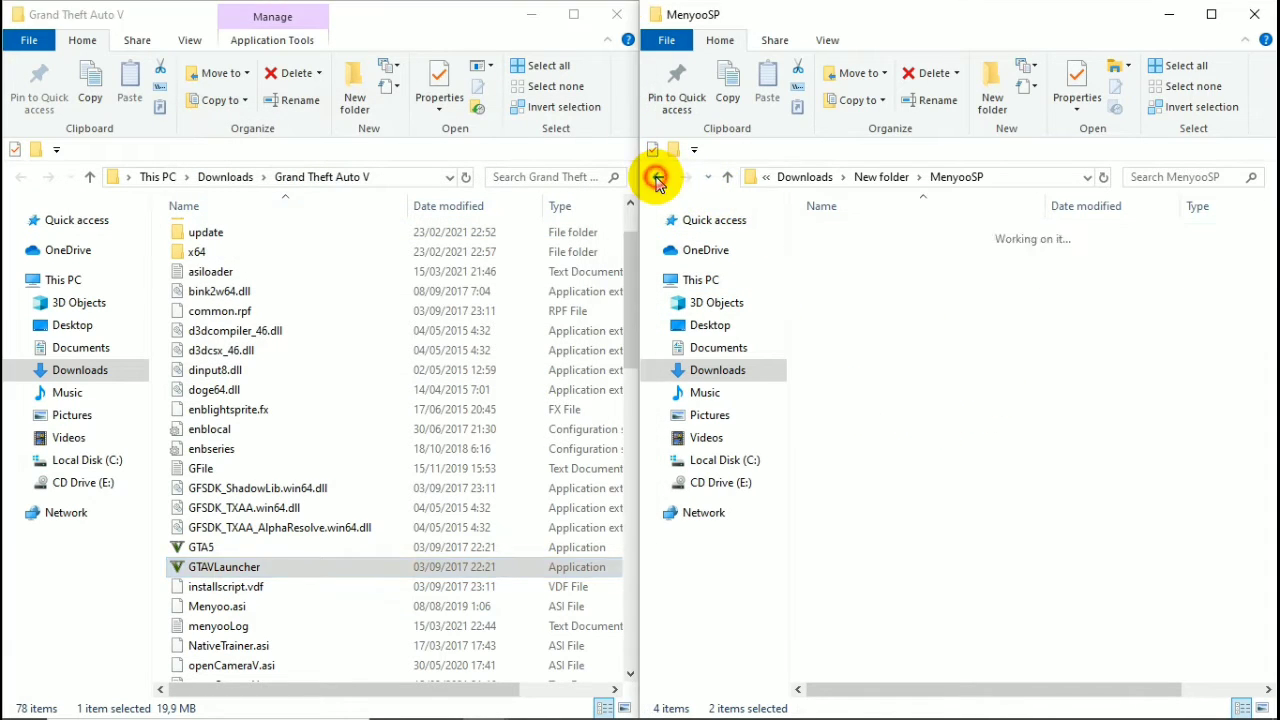
{"action": "scroll", "coordinate": [289, 358], "scroll_direction": "up", "scroll_amount": 2}
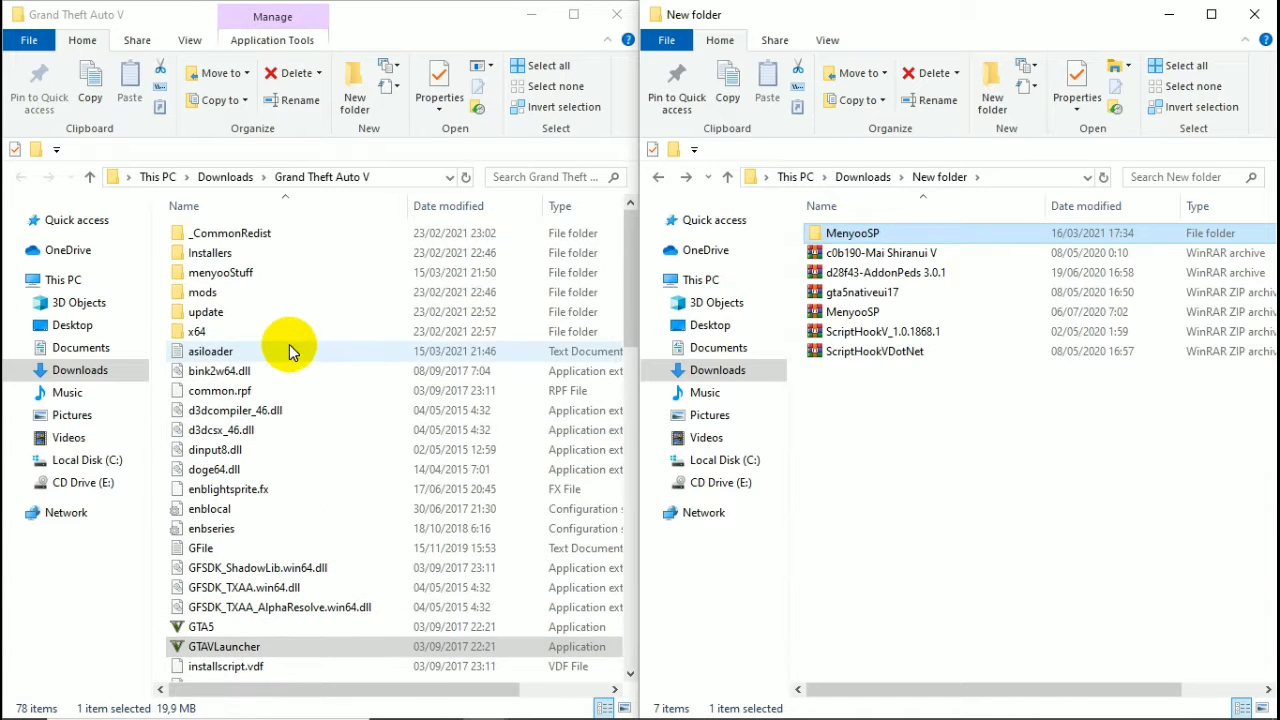
{"action": "left_click", "coordinate": [286, 276]}
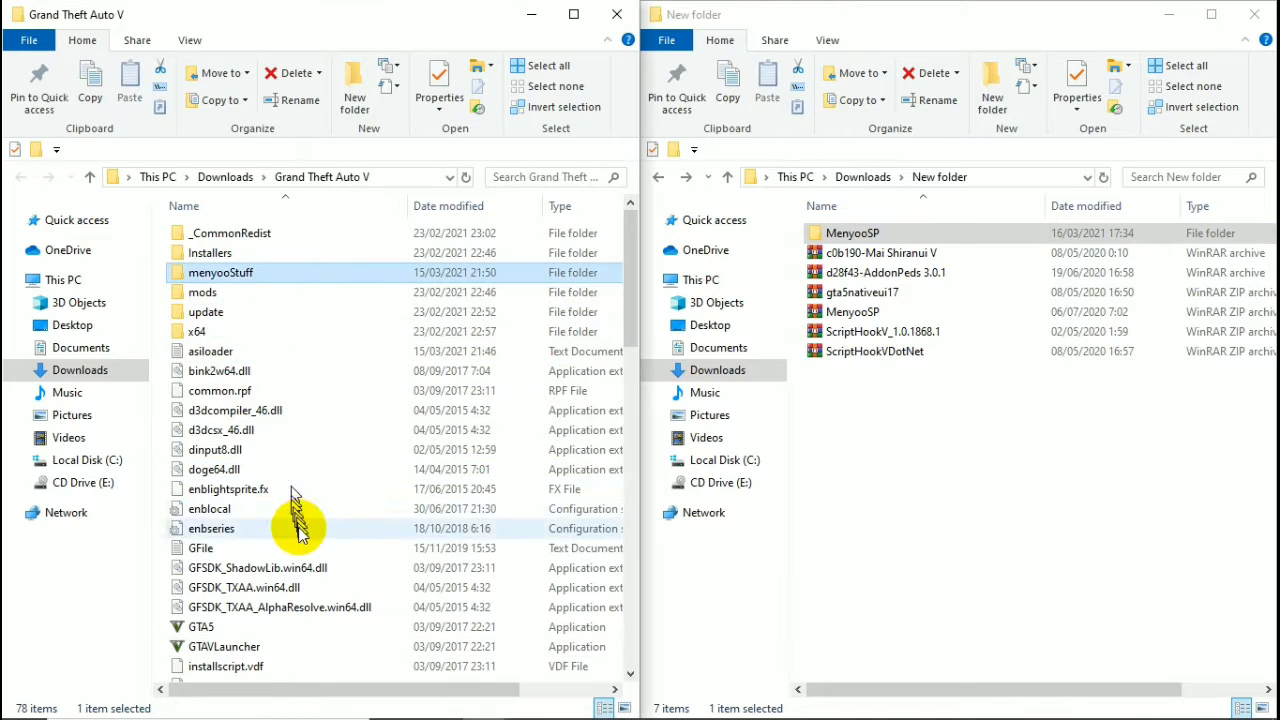
{"action": "scroll", "coordinate": [300, 540], "scroll_direction": "down", "scroll_amount": 3}
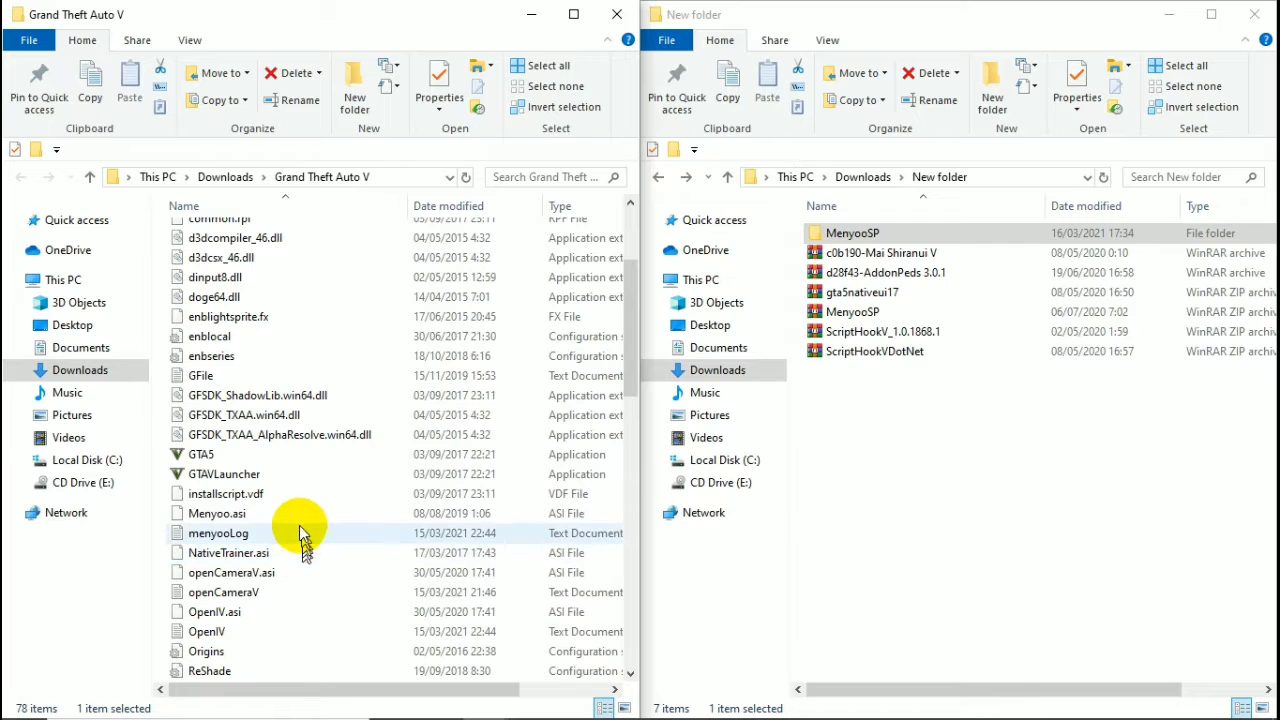
{"action": "left_click", "coordinate": [290, 516]}
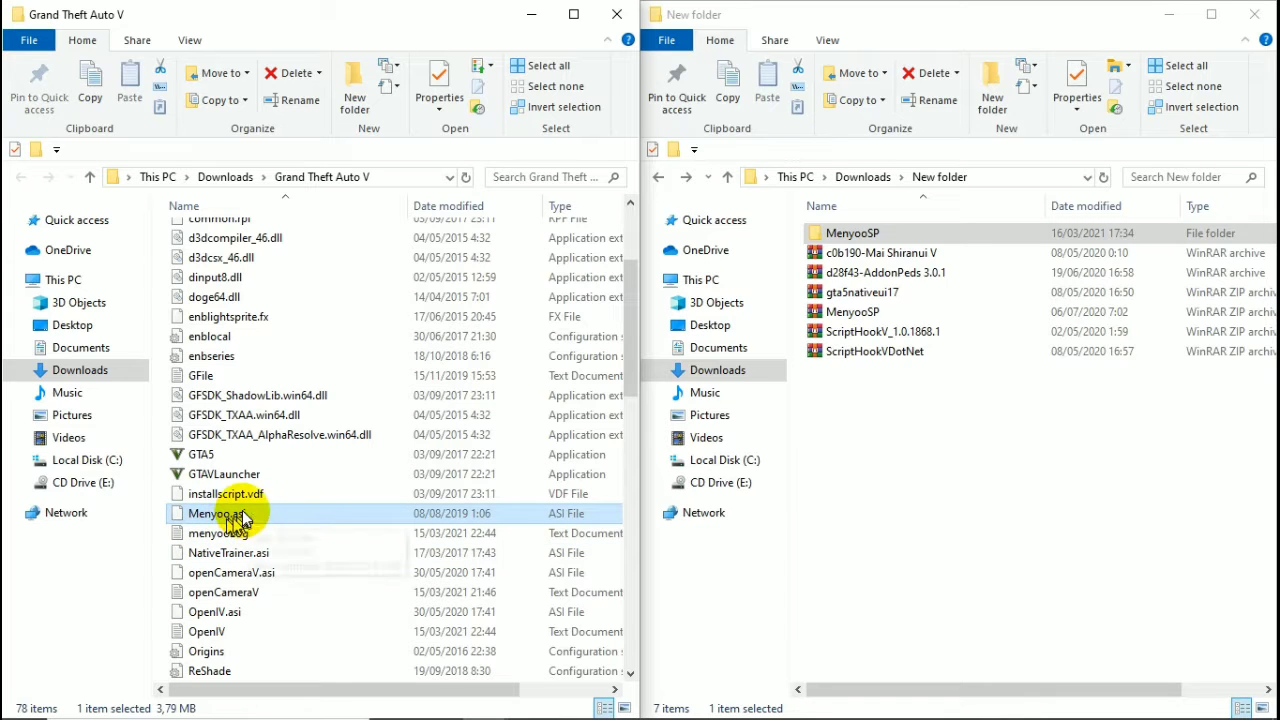
Step: Delete the extracted MenyooSP folder from New folder
{"action": "left_click", "coordinate": [905, 238]}
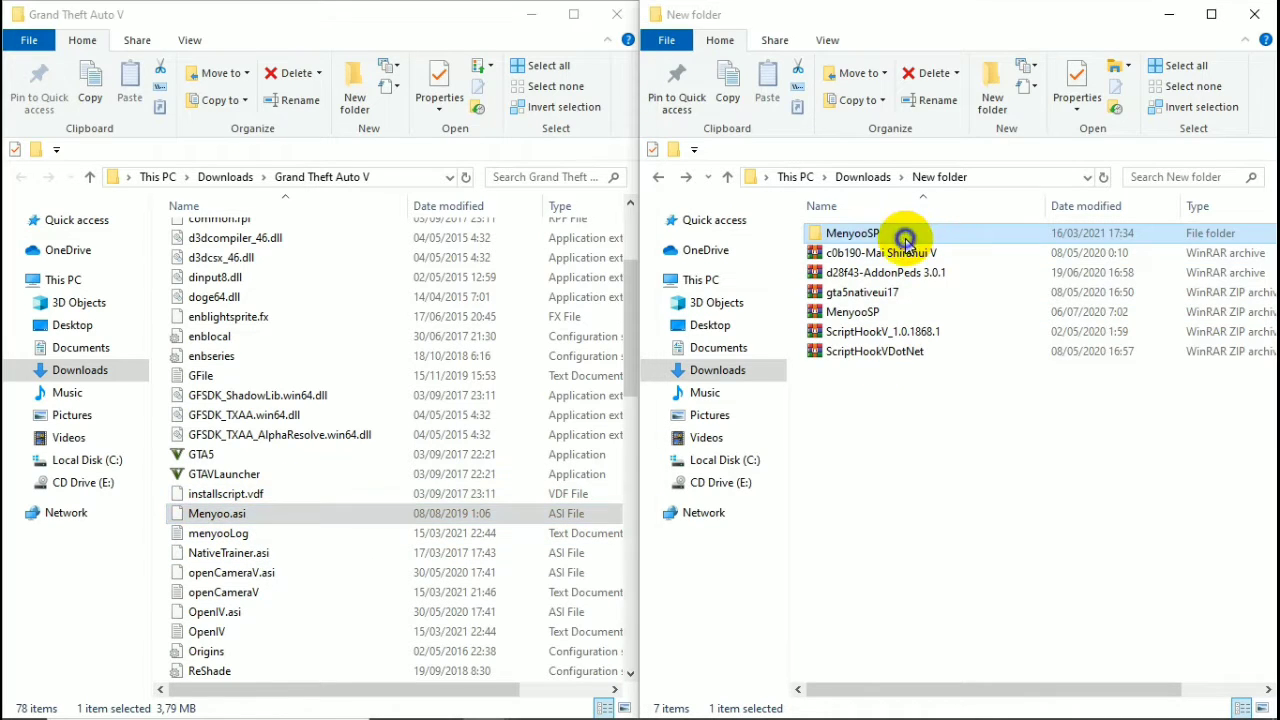
{"action": "right_click", "coordinate": [905, 238]}
{"action": "left_click", "coordinate": [1000, 628]}
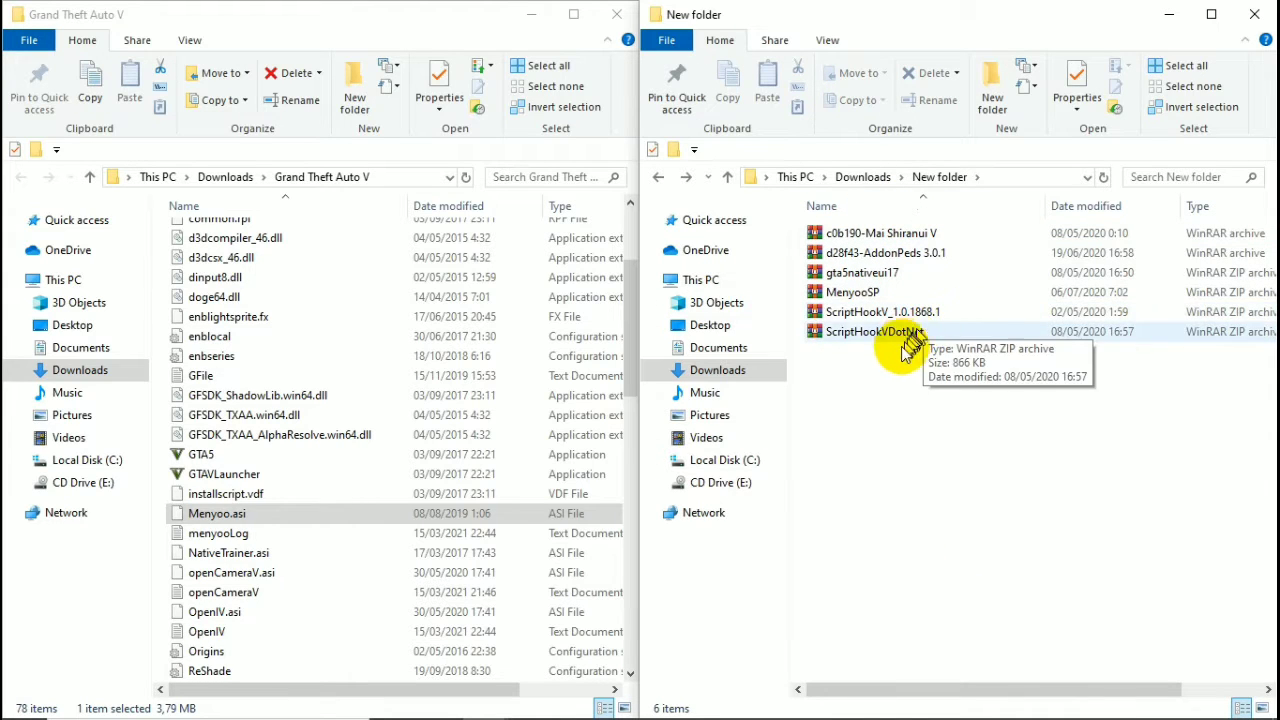
Step: Extract the ScriptHookV_1.0.1868.1 archive into its own folder and open the bin folder inside it
{"action": "left_click_drag", "start_coordinate": [908, 345], "coordinate": [890, 324]}
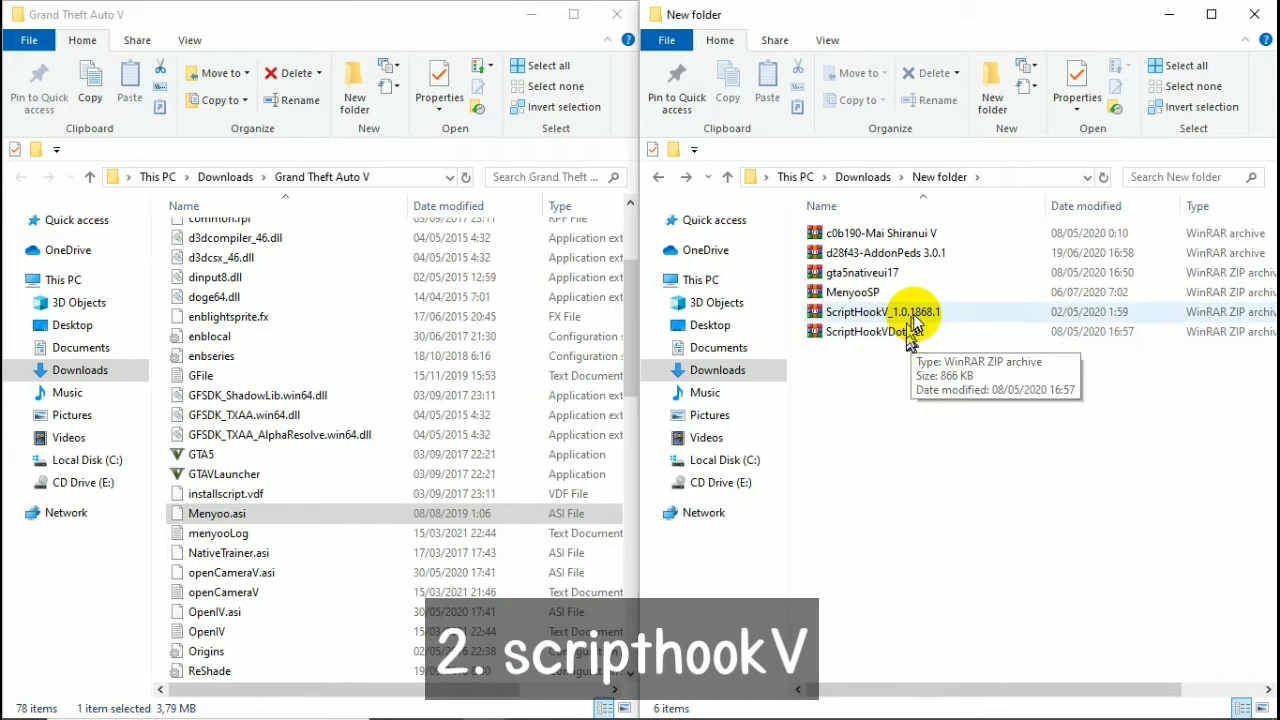
{"action": "left_click", "coordinate": [913, 320]}
{"action": "right_click", "coordinate": [913, 320]}
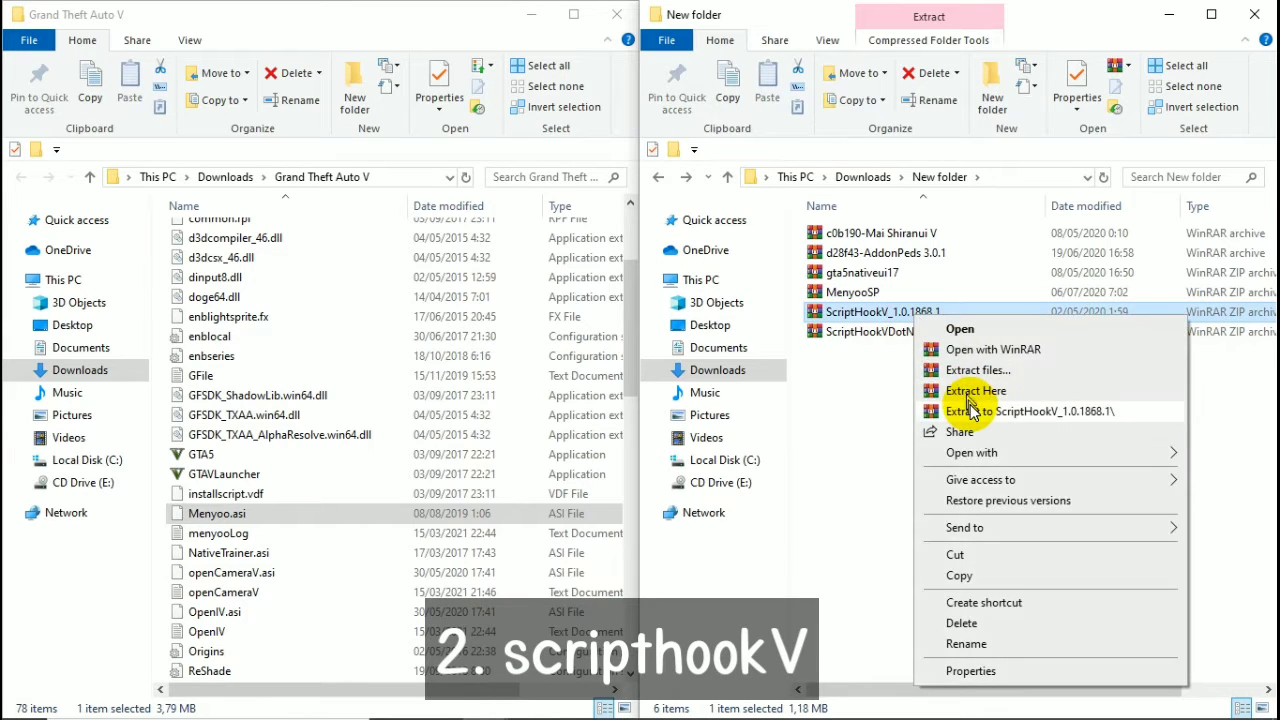
{"action": "left_click", "coordinate": [970, 411]}
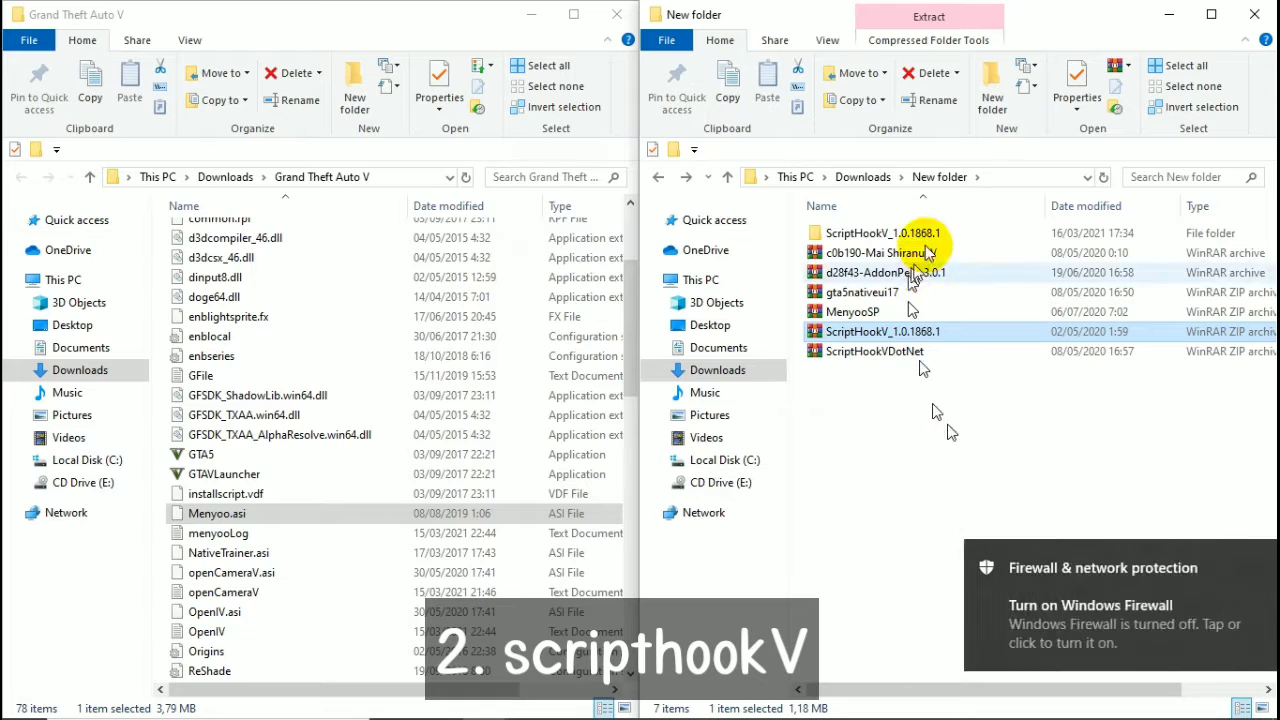
{"action": "double_click", "coordinate": [910, 236]}
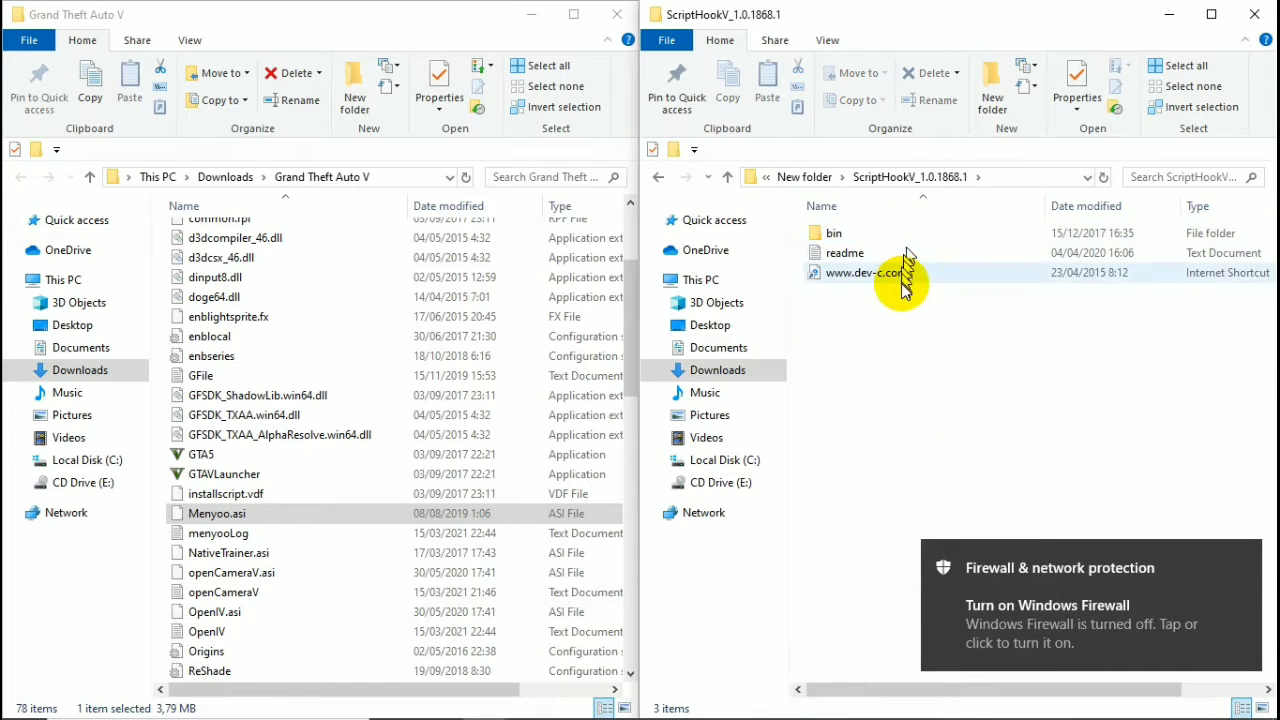
{"action": "double_click", "coordinate": [884, 235]}
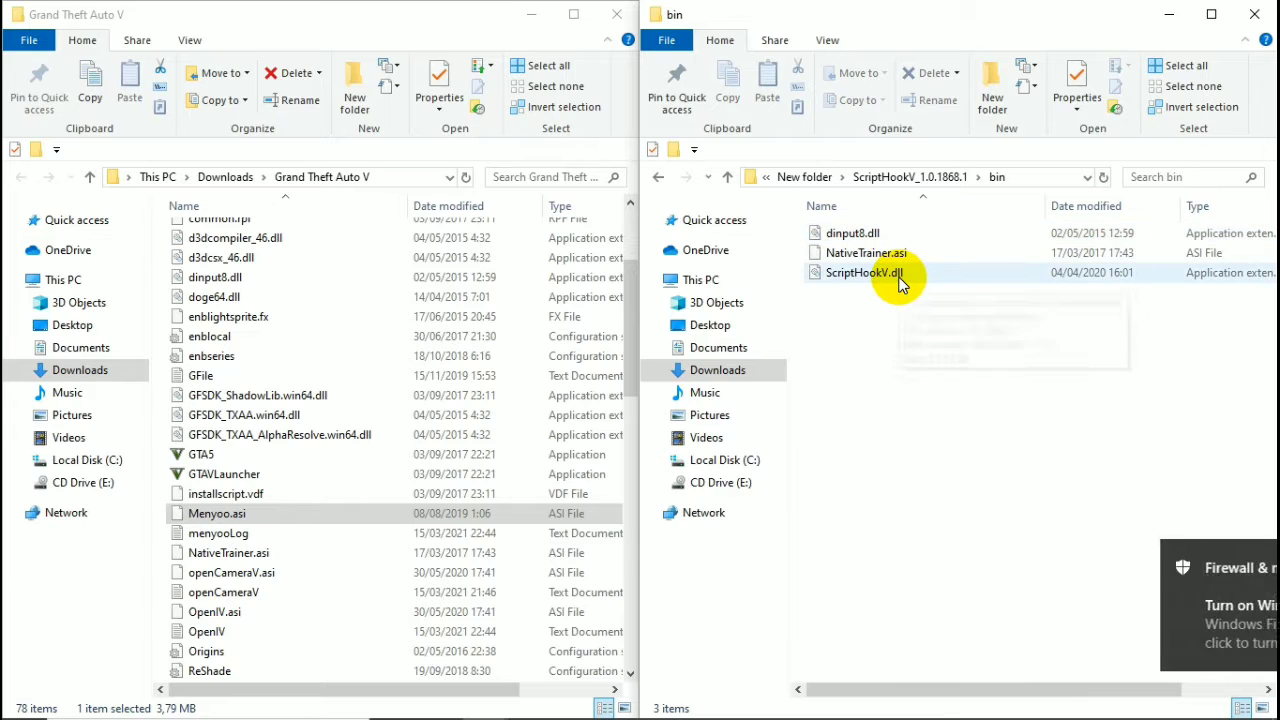
Step: Try to move dinput8.dll and ScriptHookV.dll from bin into the Grand Theft Auto V folder
{"action": "left_click", "coordinate": [898, 276]}
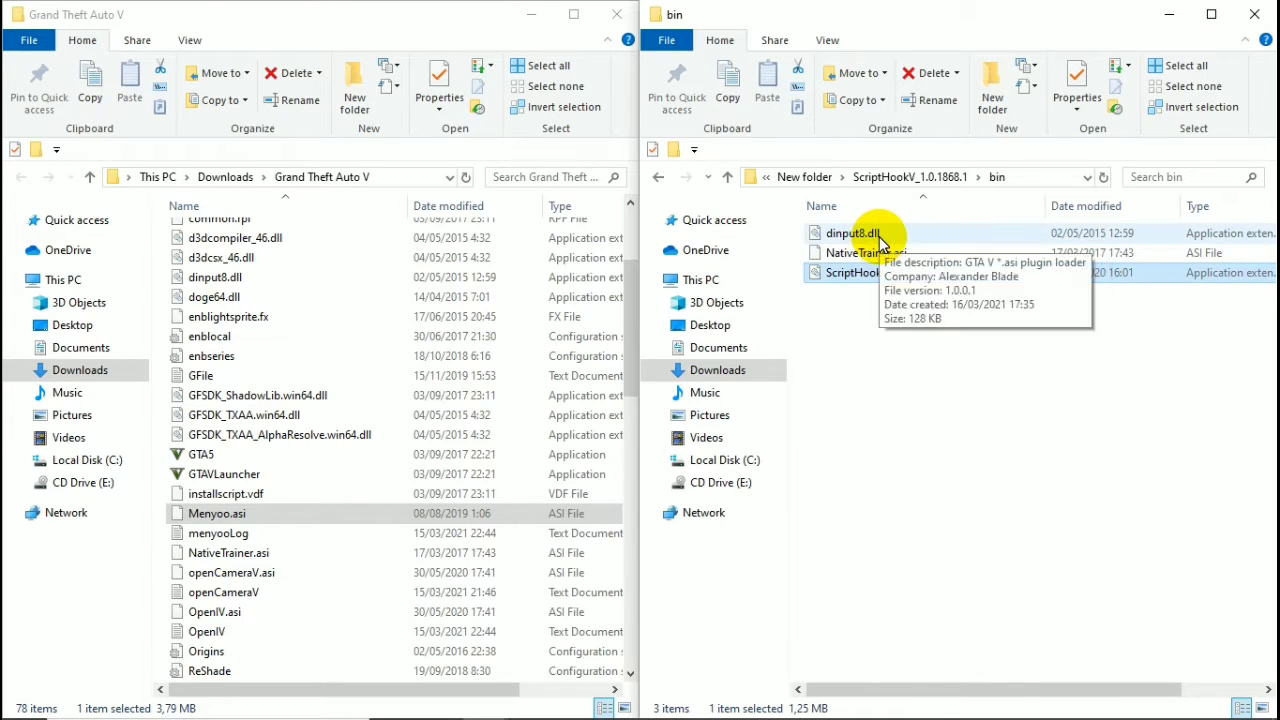
{"action": "left_click", "coordinate": [880, 240], "text": "ctrl"}
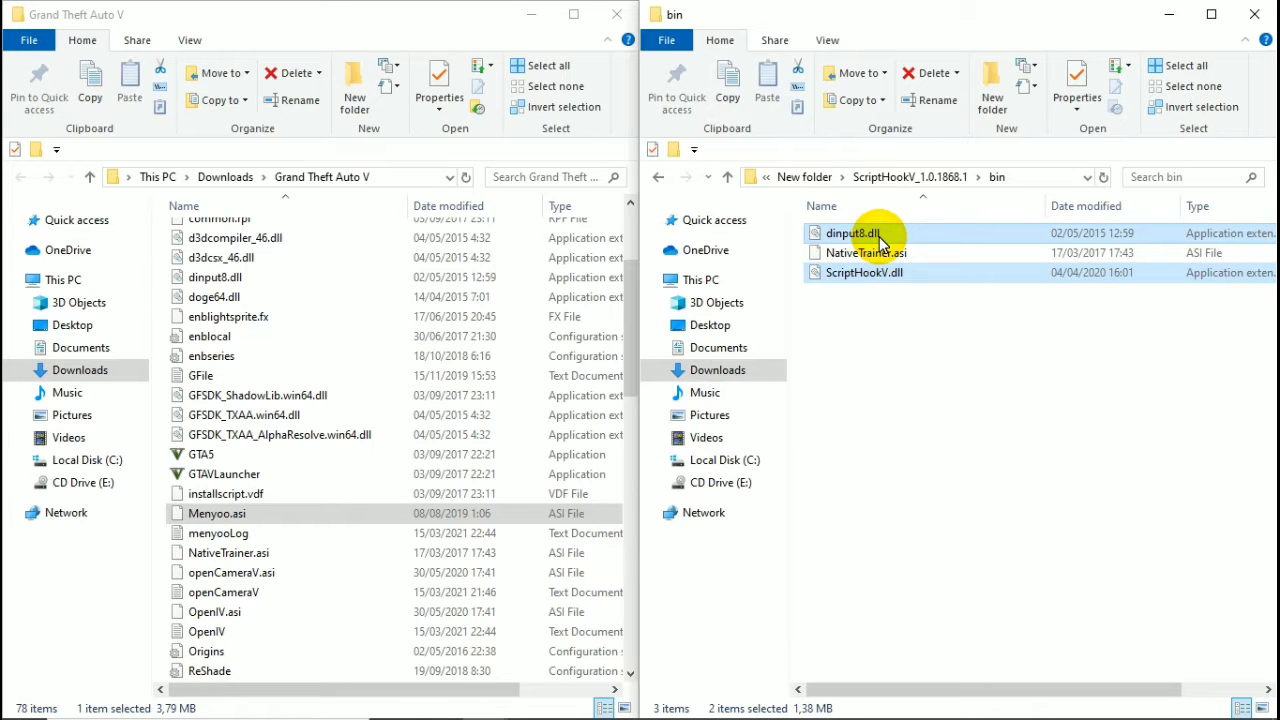
{"action": "left_click_drag", "start_coordinate": [880, 240], "coordinate": [392, 425]}
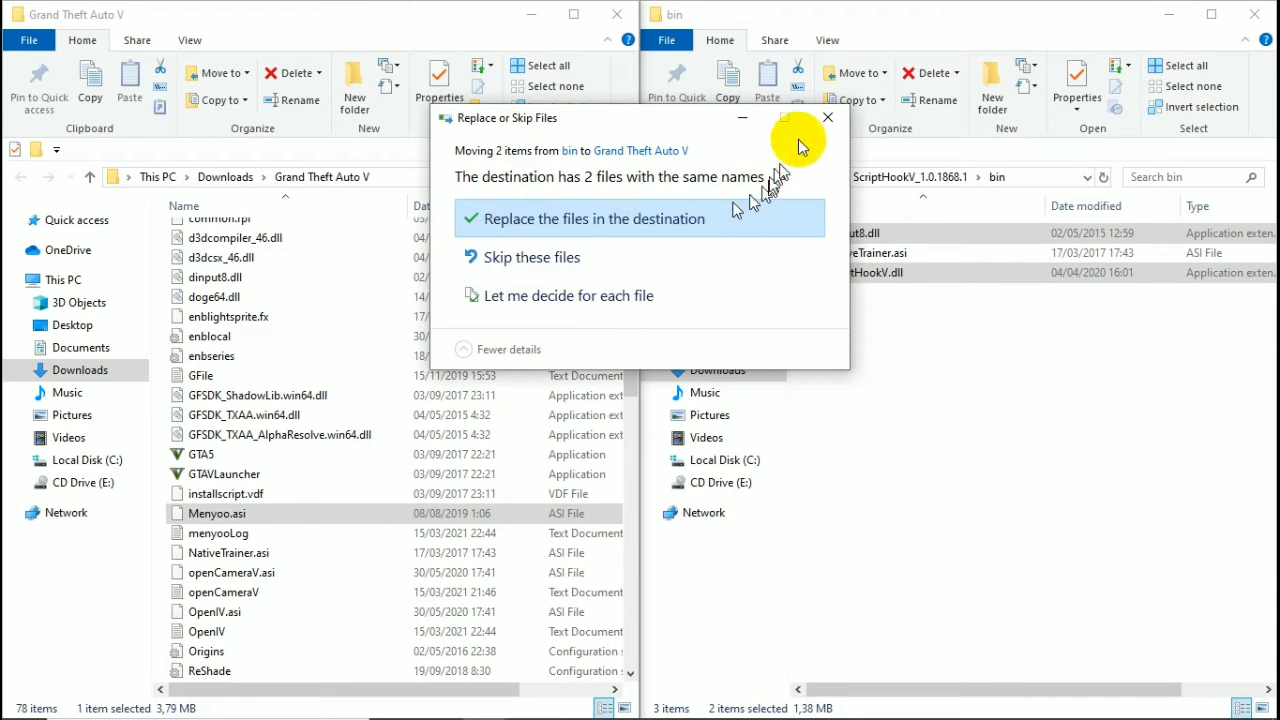
{"action": "left_click", "coordinate": [827, 120]}
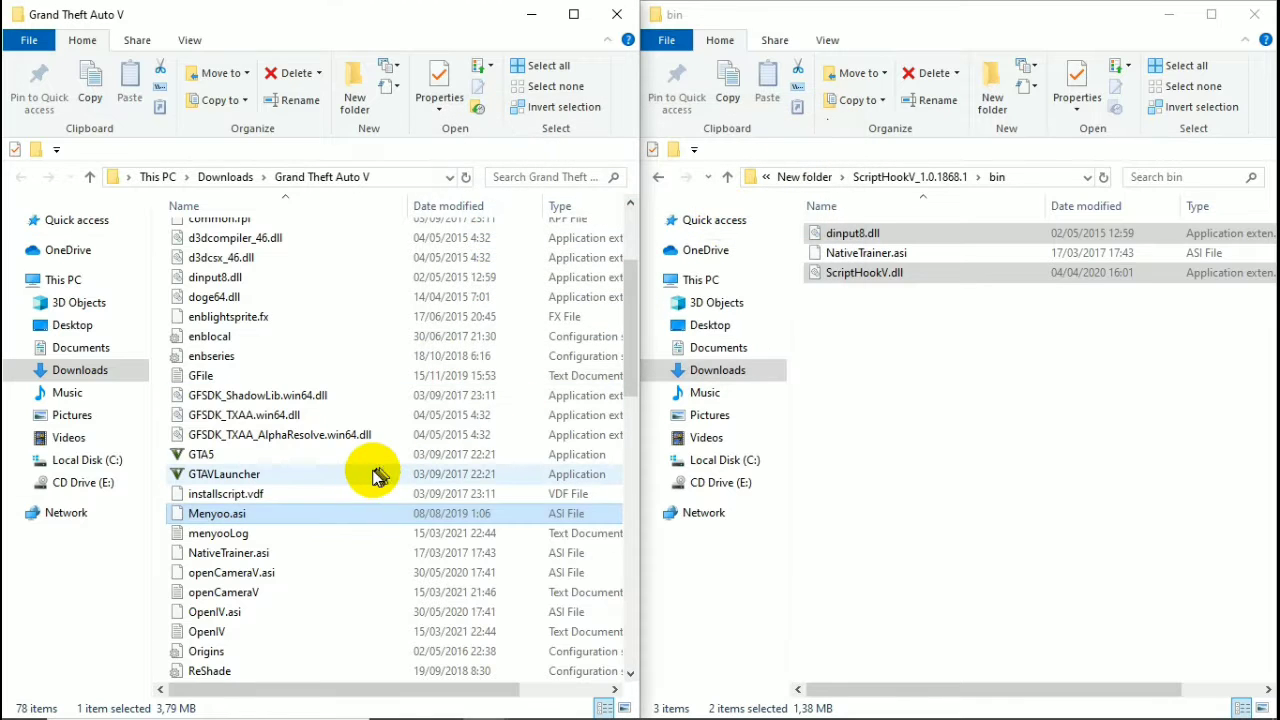
Step: Check the Grand Theft Auto V folder for dinput8.dll and ScriptHookV.dll
{"action": "scroll", "coordinate": [370, 475], "scroll_direction": "up", "scroll_amount": 3}
{"action": "left_click", "coordinate": [300, 452]}
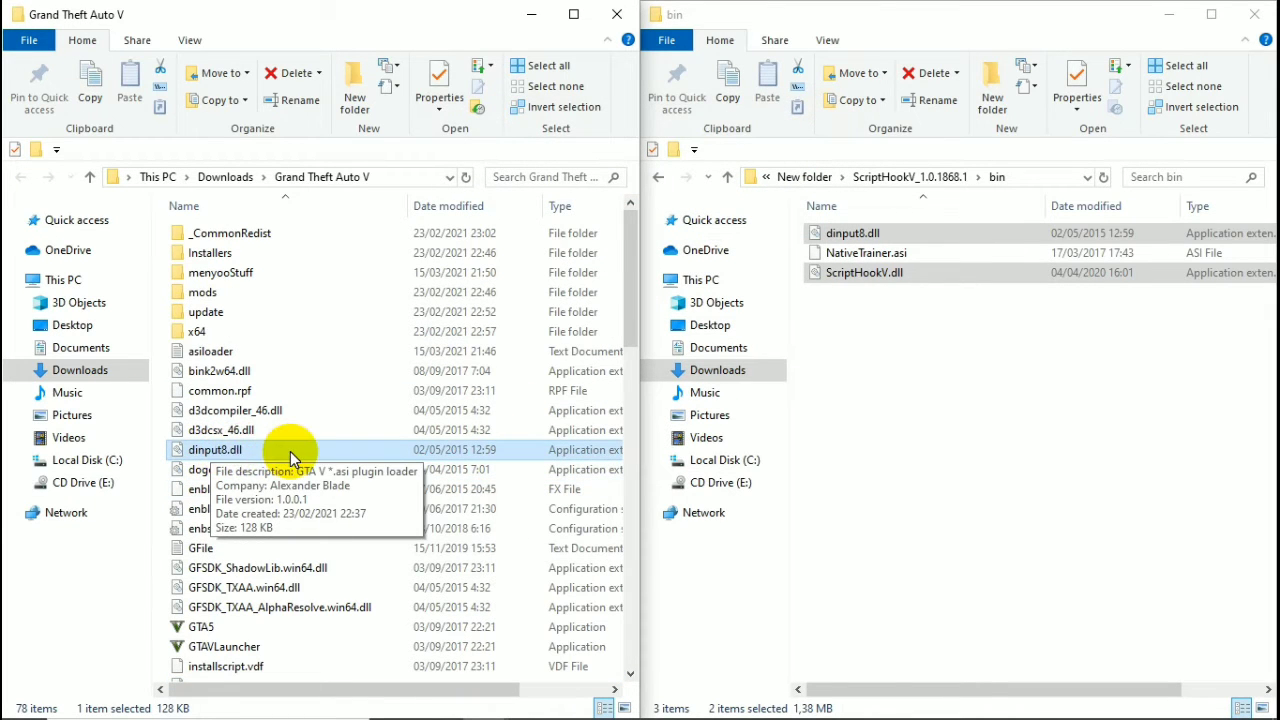
{"action": "scroll", "coordinate": [295, 462], "scroll_direction": "down", "scroll_amount": 10}
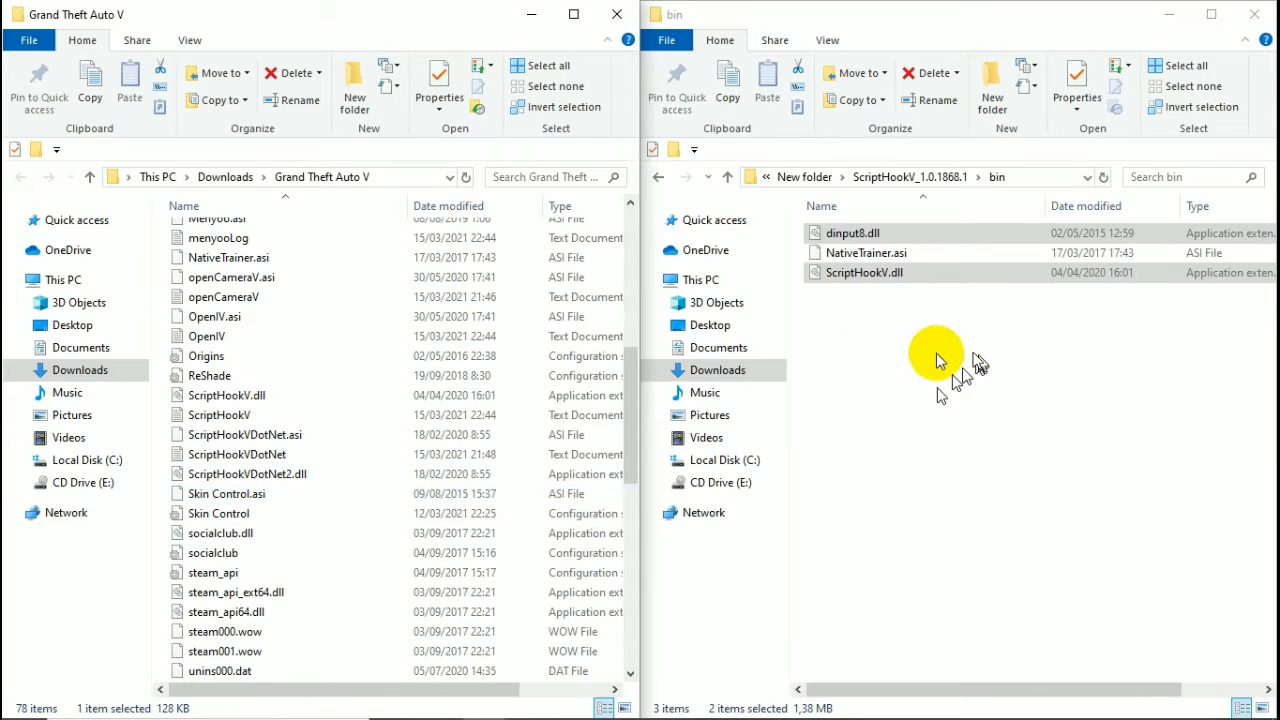
Step: Return to New folder and delete the extracted ScriptHookV_1.0.1868.1 folder
{"action": "left_click", "coordinate": [351, 403]}
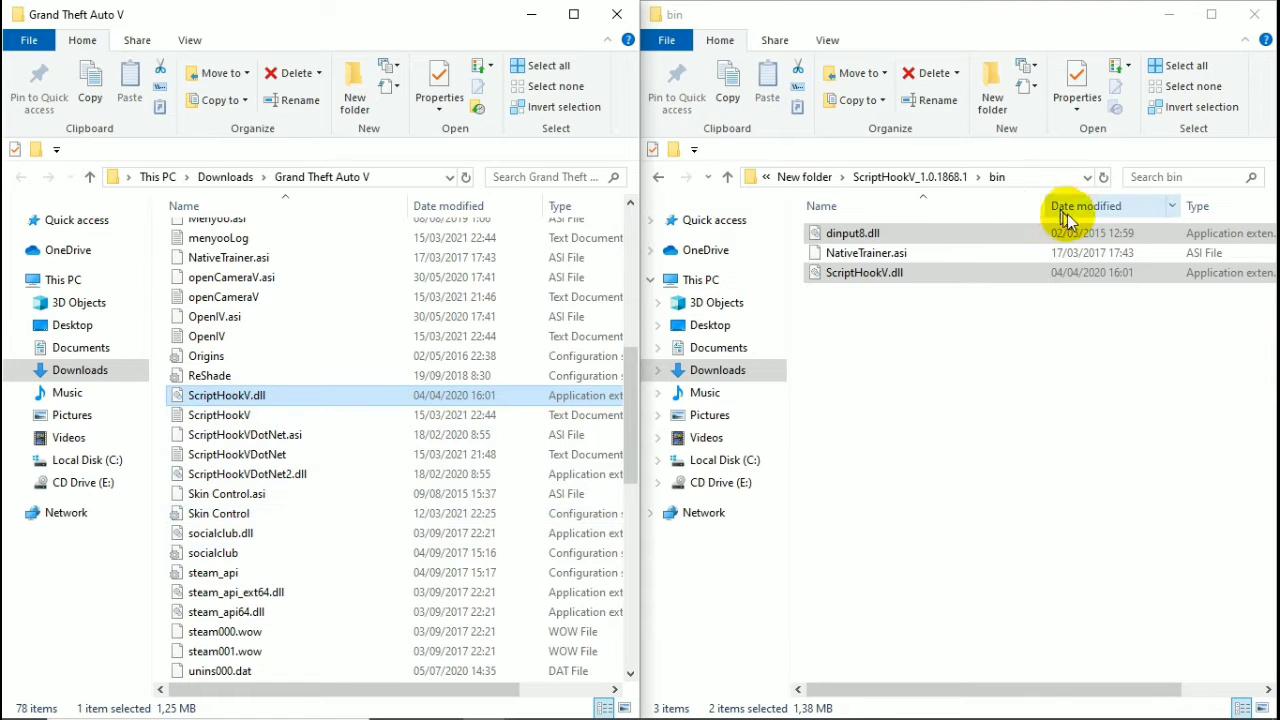
{"action": "left_click", "coordinate": [660, 180]}
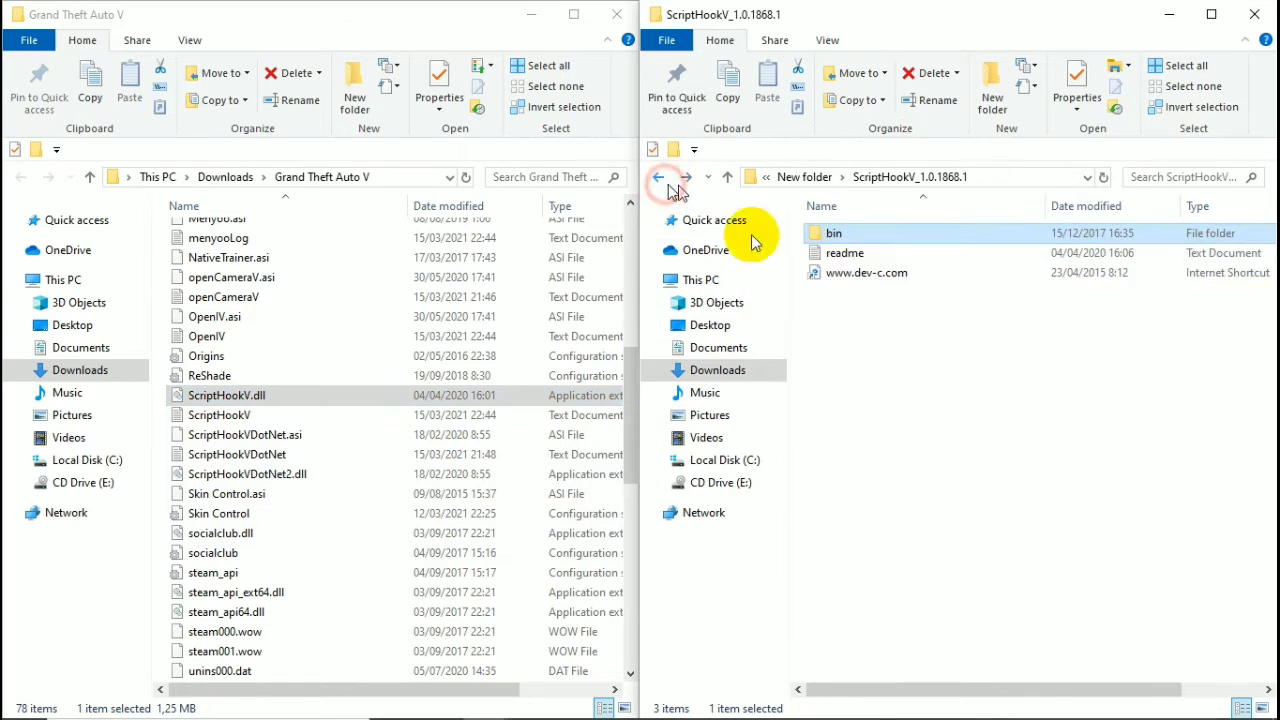
{"action": "left_click", "coordinate": [658, 184]}
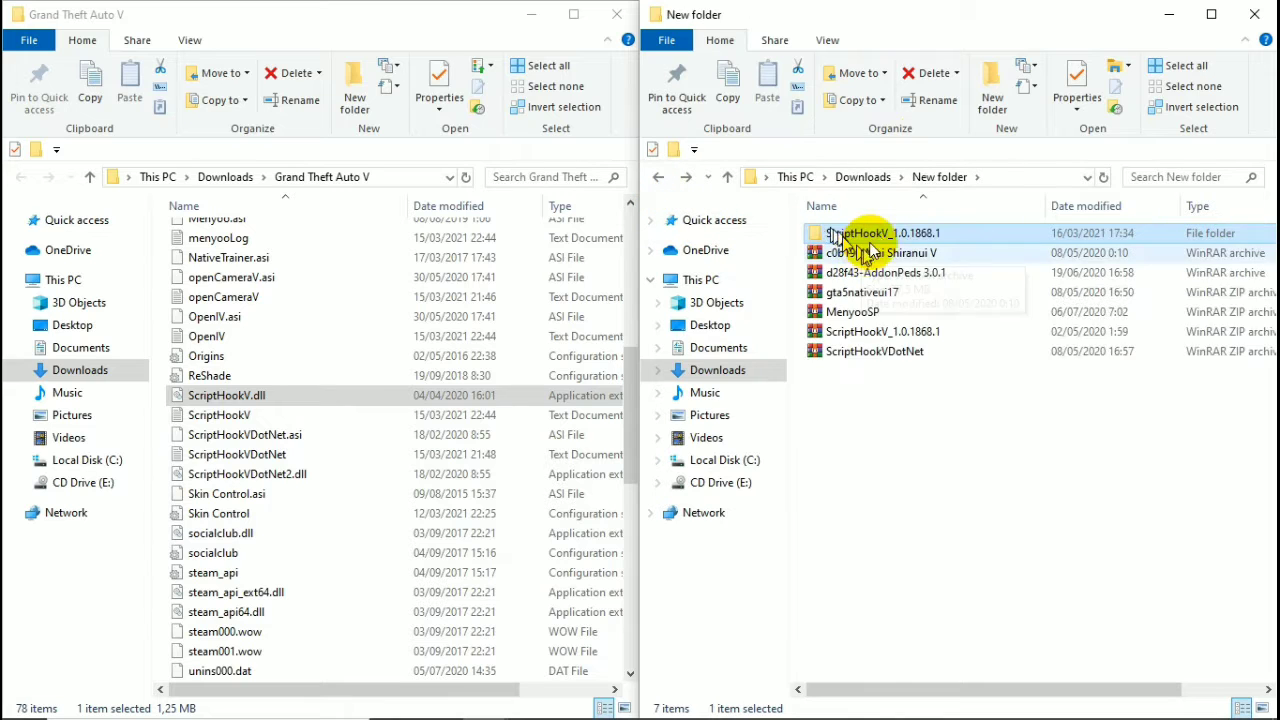
{"action": "right_click", "coordinate": [877, 235]}
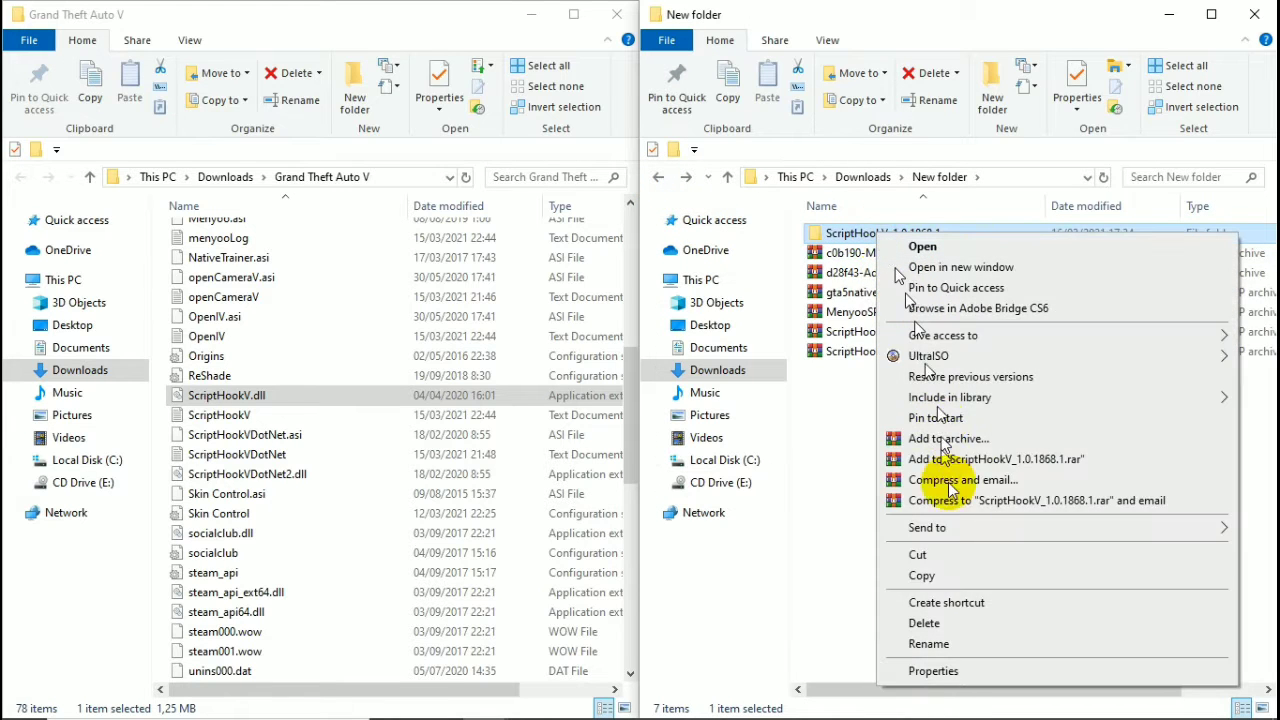
{"action": "left_click", "coordinate": [962, 621]}
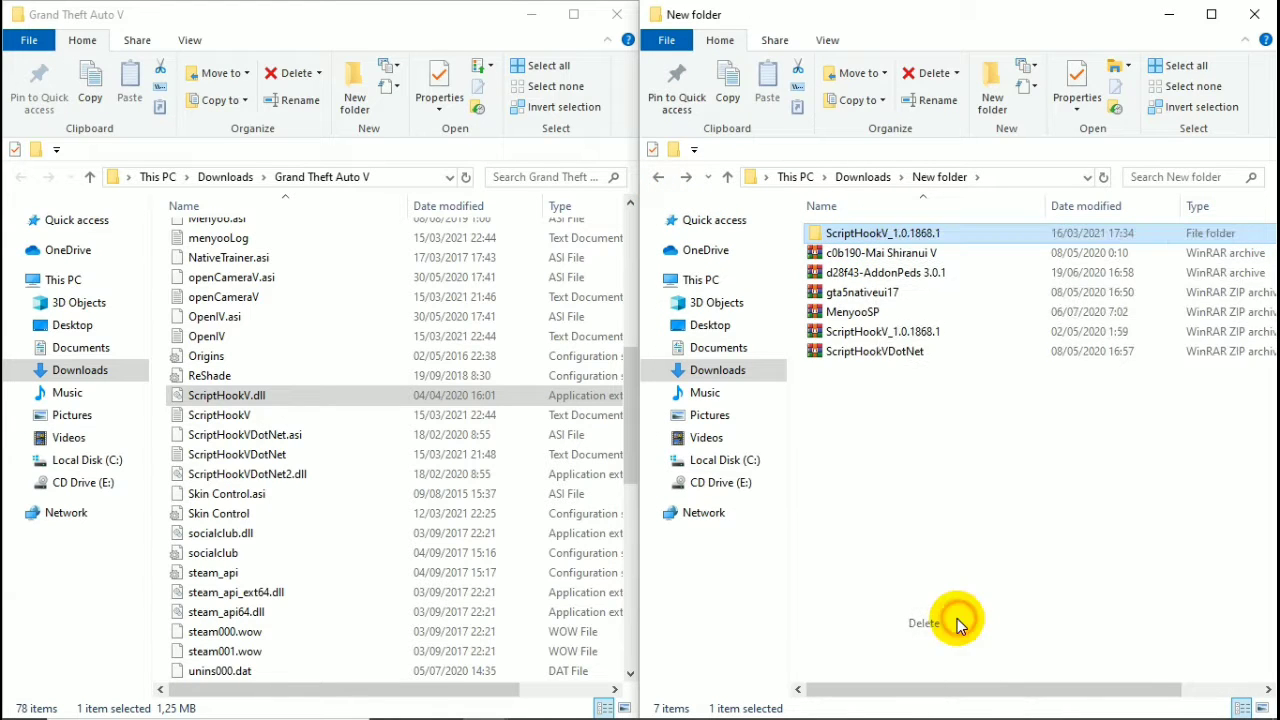
Step: Extract the ScriptHookVDotNet archive into its own folder and move its six ScriptHookVDotNet files into the Grand Theft Auto V folder without replacing duplicates
{"action": "right_click", "coordinate": [928, 336]}
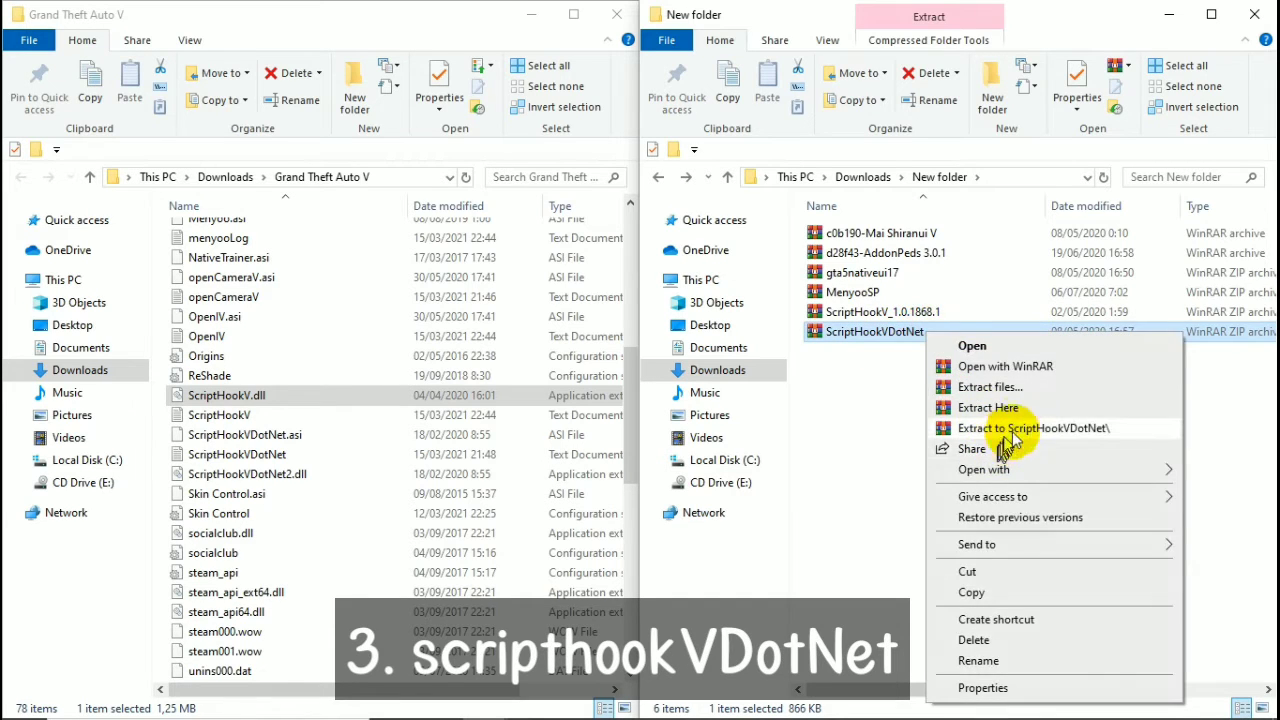
{"action": "left_click", "coordinate": [1012, 430]}
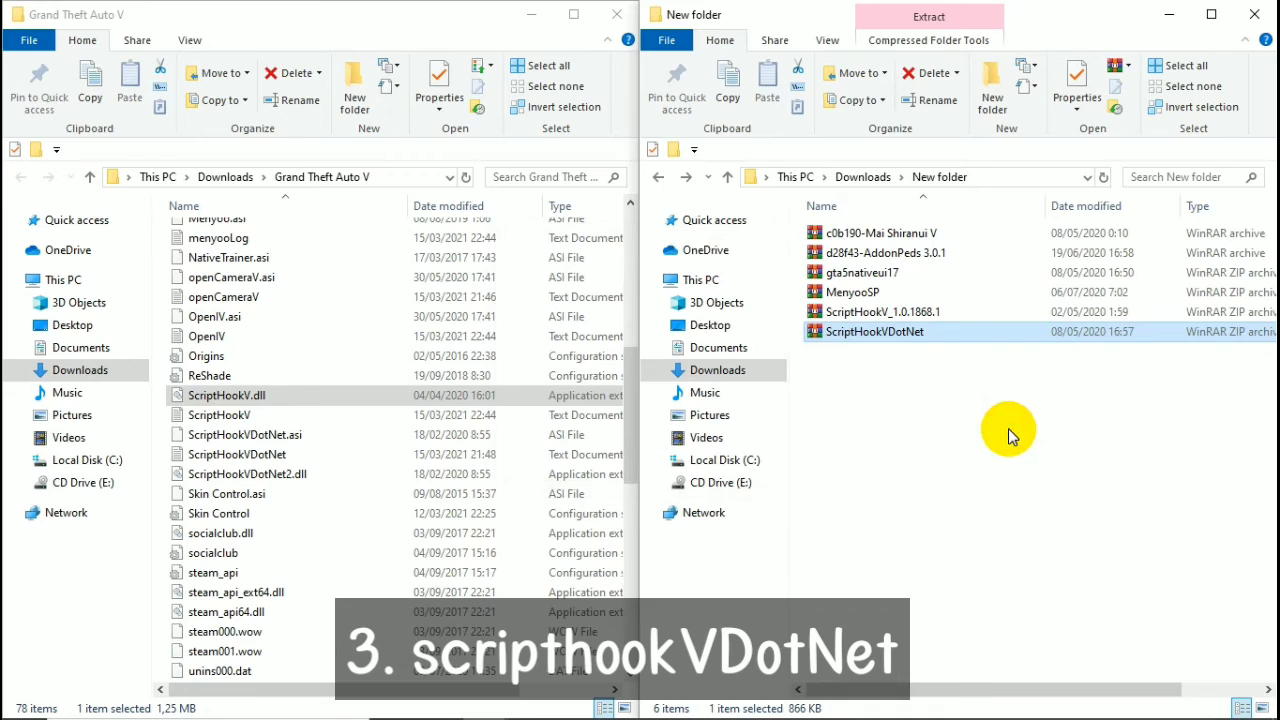
{"action": "double_click", "coordinate": [940, 232]}
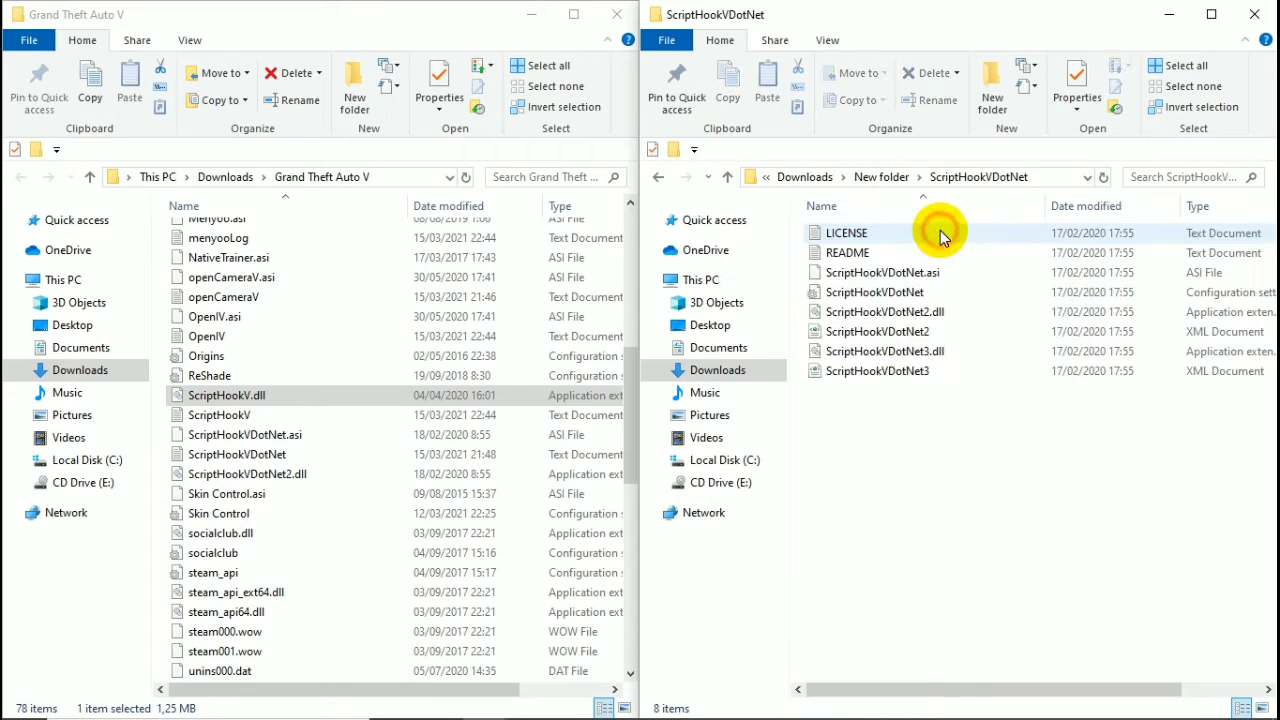
{"action": "left_click_drag", "start_coordinate": [946, 464], "coordinate": [330, 410]}
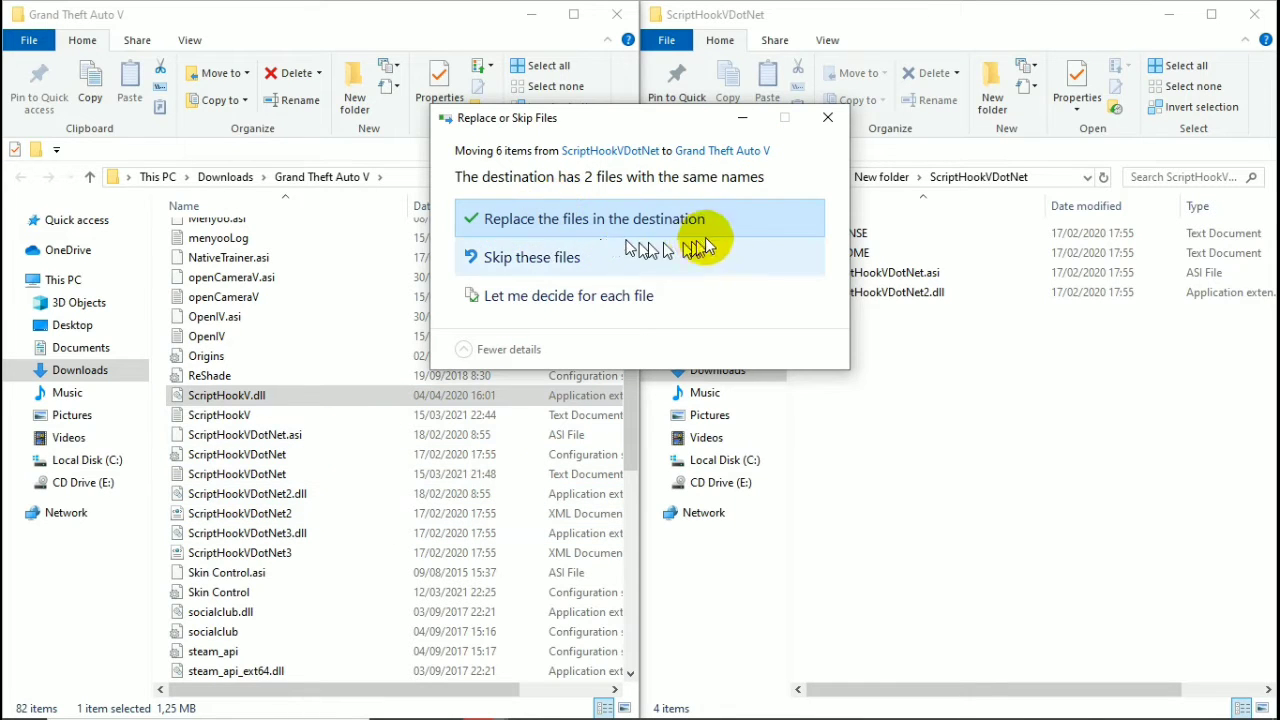
{"action": "left_click", "coordinate": [826, 118]}
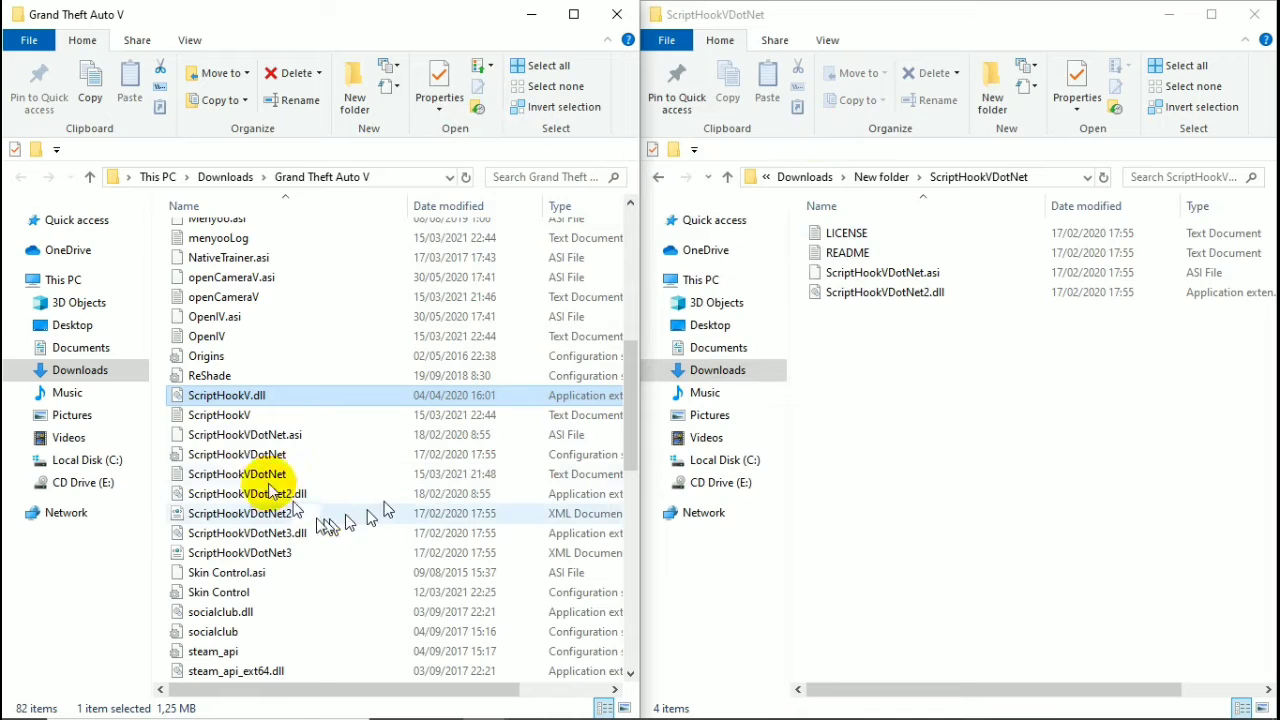
Step: Select all the ScriptHookVDotNet files in the Grand Theft Auto V folder to check that they are in place
{"action": "left_click", "coordinate": [293, 436]}
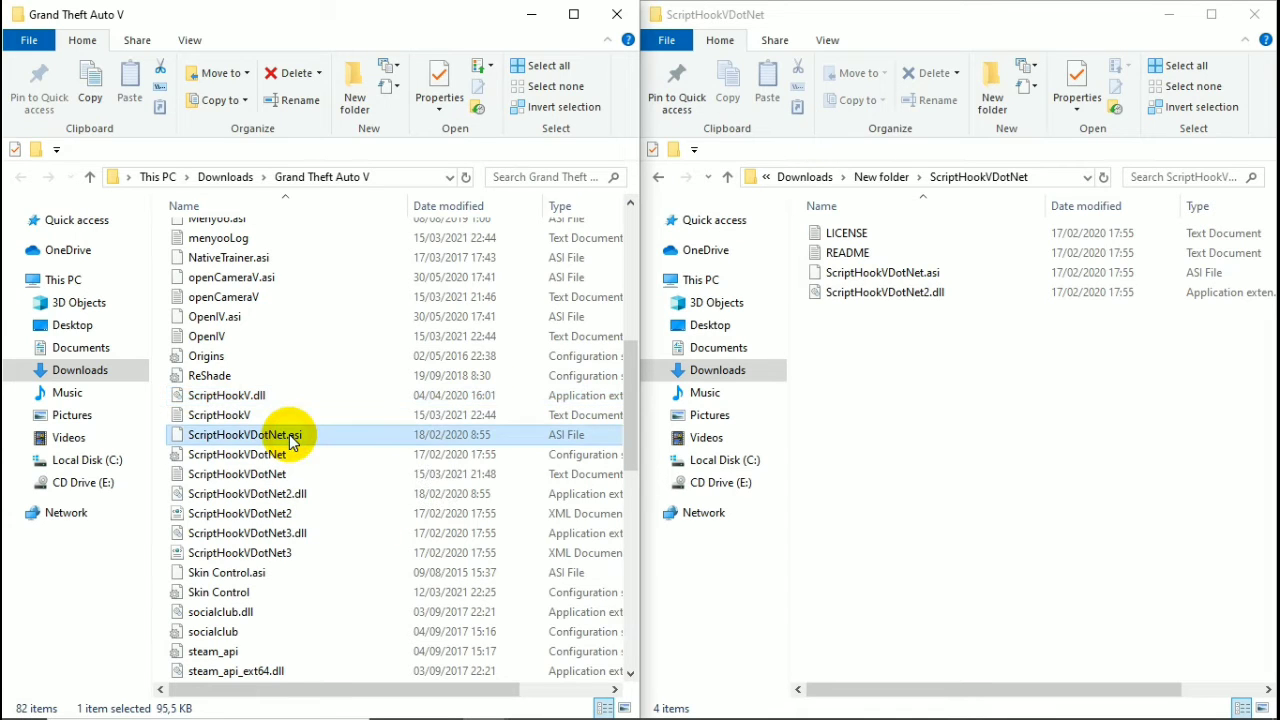
{"action": "left_click", "coordinate": [292, 455]}
{"action": "left_click", "coordinate": [294, 474], "text": "ctrl"}
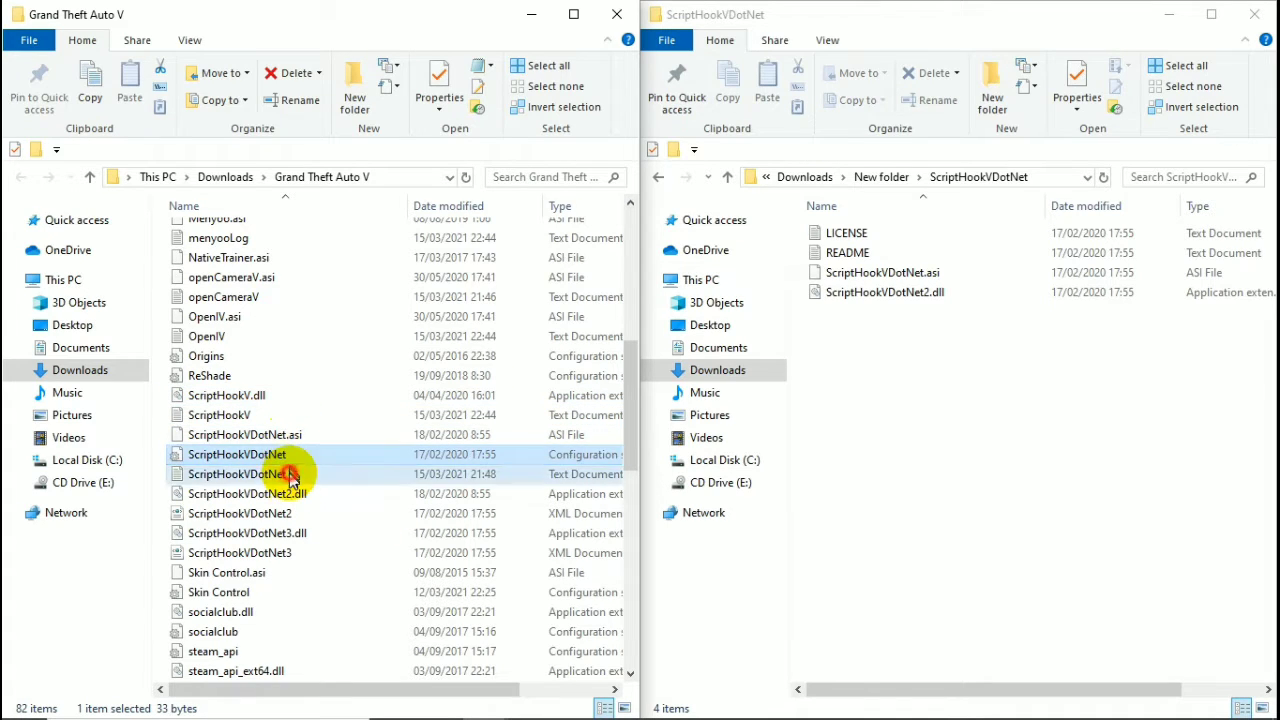
{"action": "left_click", "coordinate": [294, 494], "text": "ctrl"}
{"action": "left_click", "coordinate": [296, 533], "text": "ctrl"}
{"action": "left_click", "coordinate": [303, 555], "text": "ctrl"}
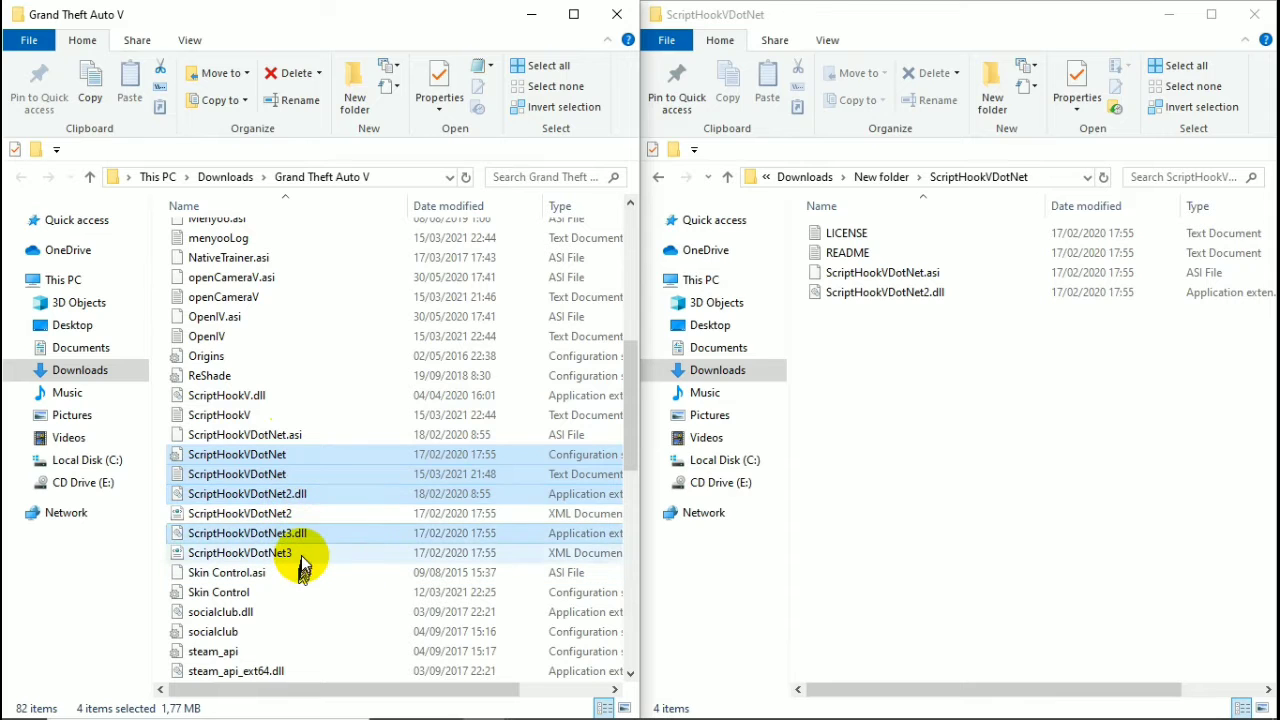
{"action": "left_click", "coordinate": [307, 514], "text": "ctrl"}
{"action": "left_click", "coordinate": [318, 436], "text": "ctrl"}
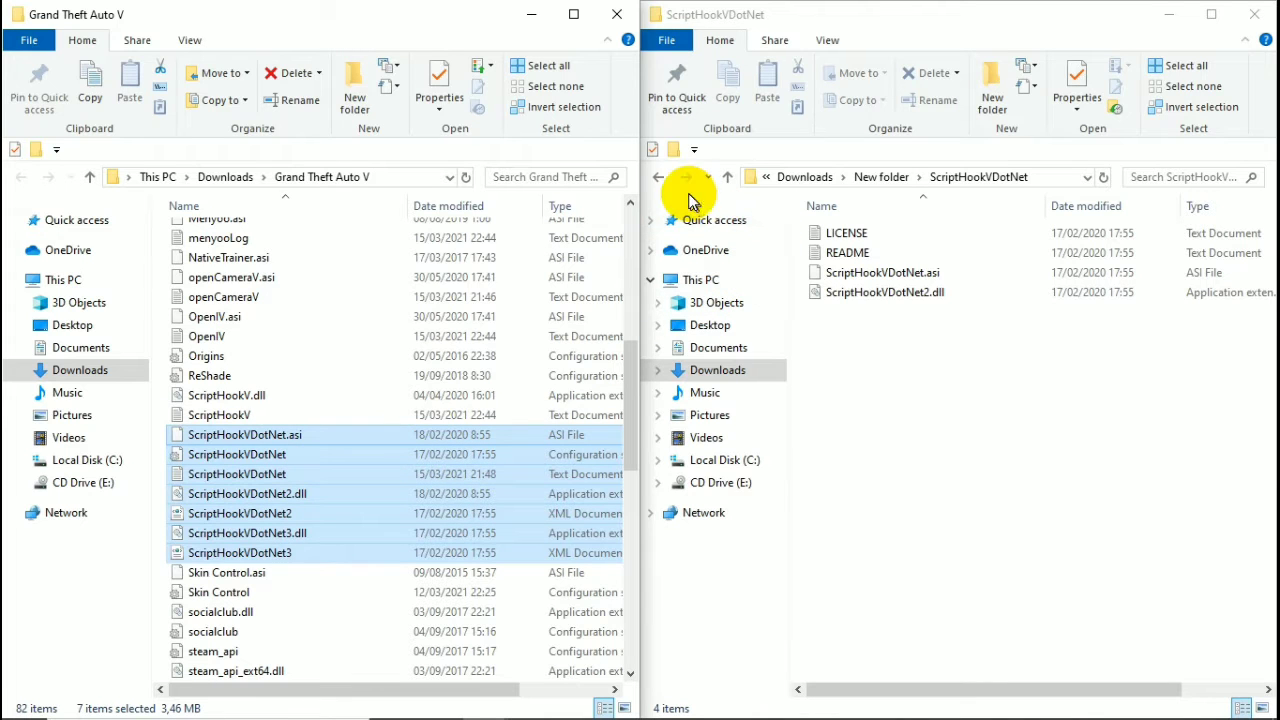
Step: Return to New folder and delete the extracted ScriptHookVDotNet folder
{"action": "left_click", "coordinate": [660, 177]}
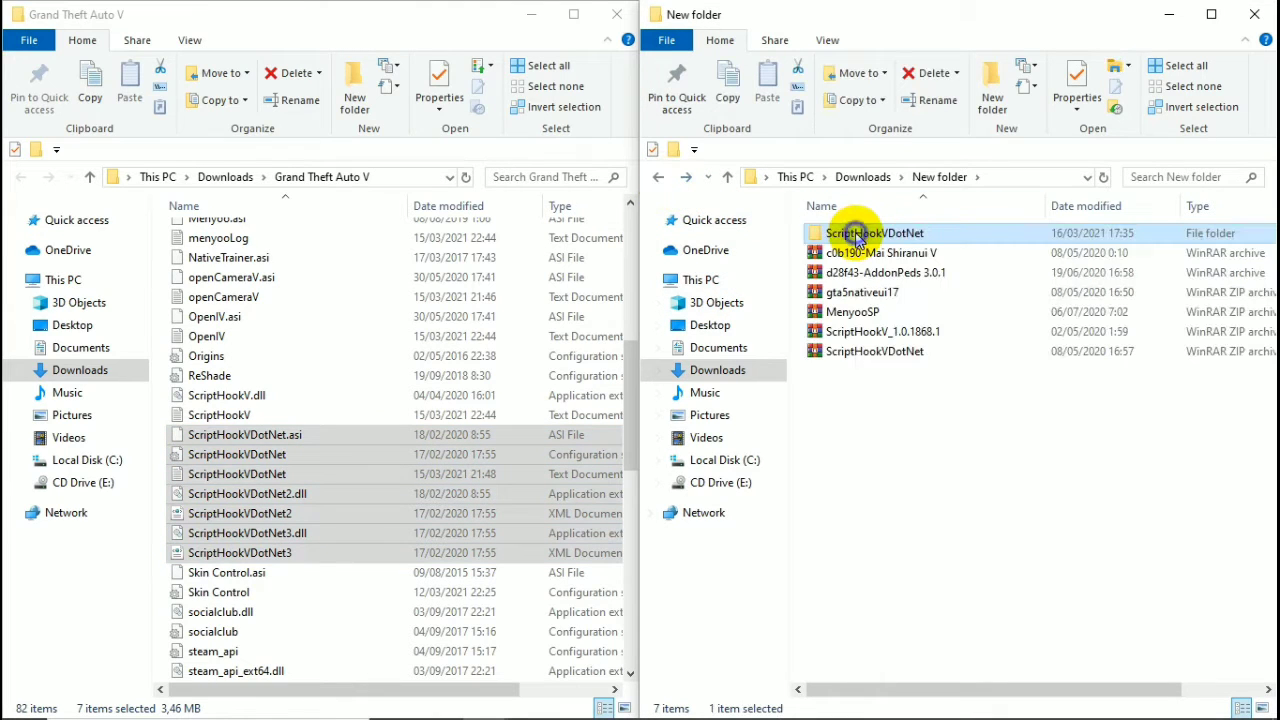
{"action": "right_click", "coordinate": [856, 238]}
{"action": "left_click", "coordinate": [943, 625]}
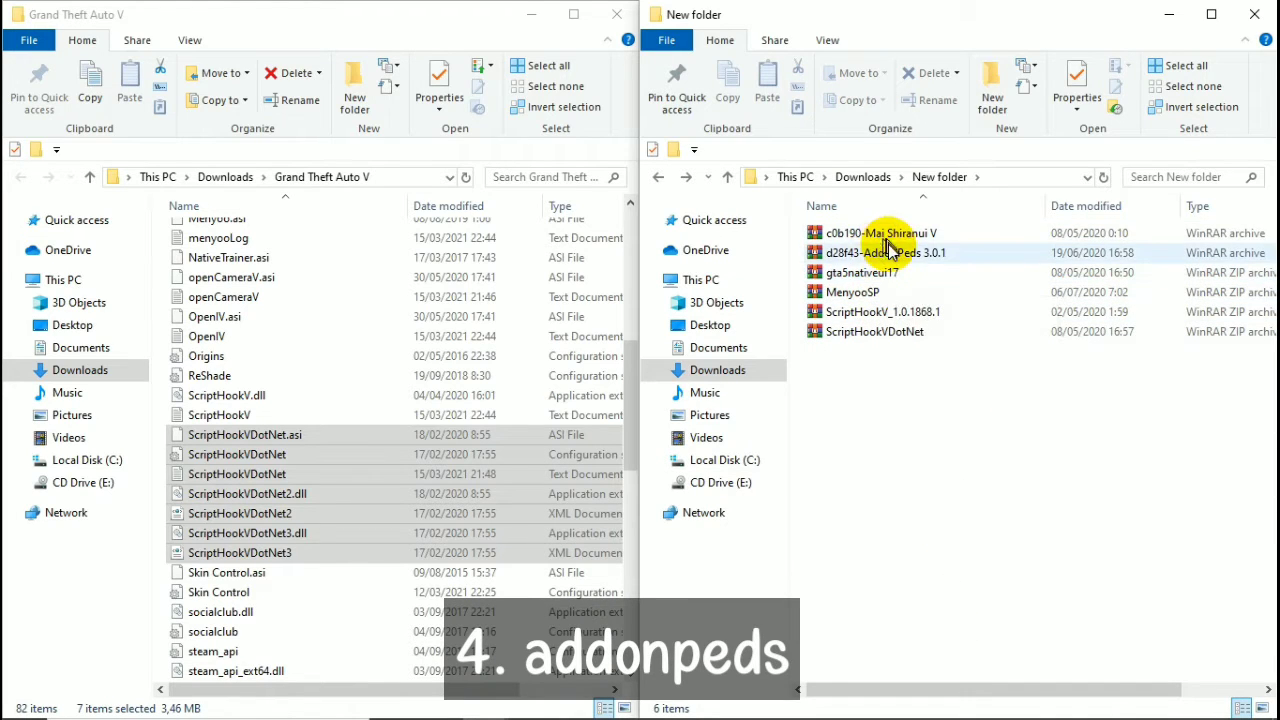
Step: Extract the d28f43-AddonPeds 3.0.1 archive into its own folder and open that folder
{"action": "left_click", "coordinate": [858, 262]}
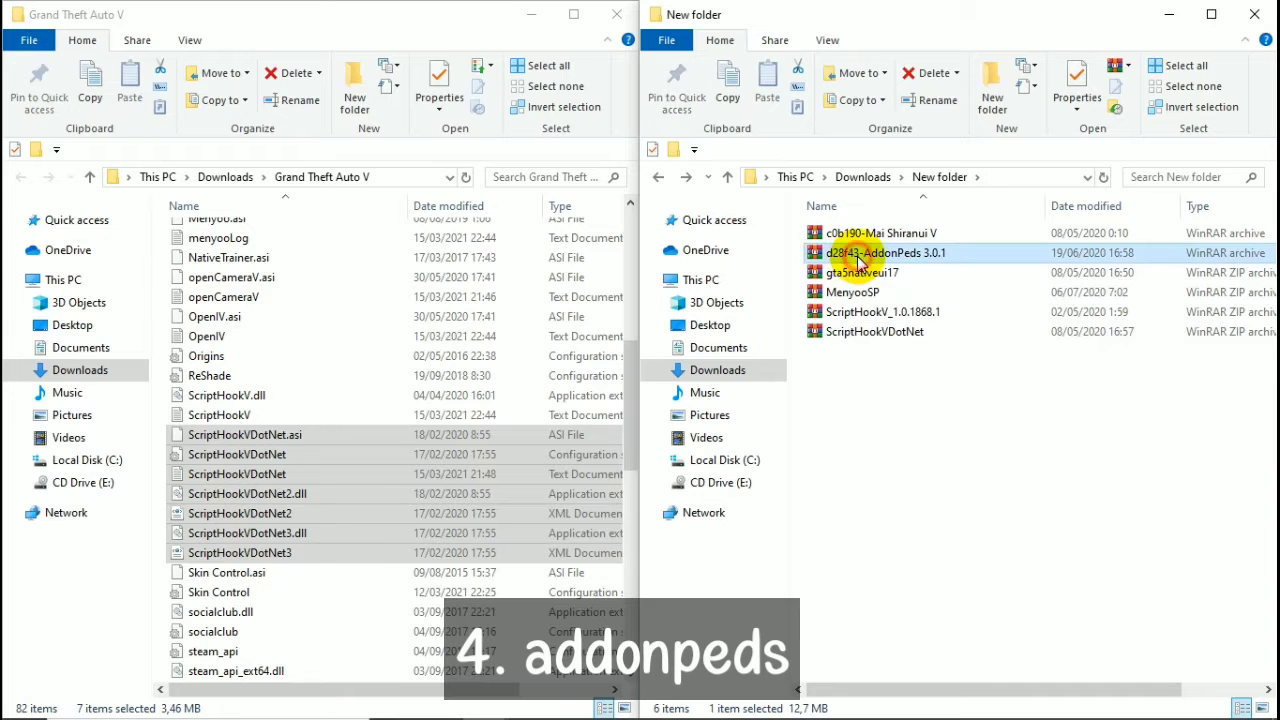
{"action": "right_click", "coordinate": [856, 259]}
{"action": "left_click", "coordinate": [968, 353]}
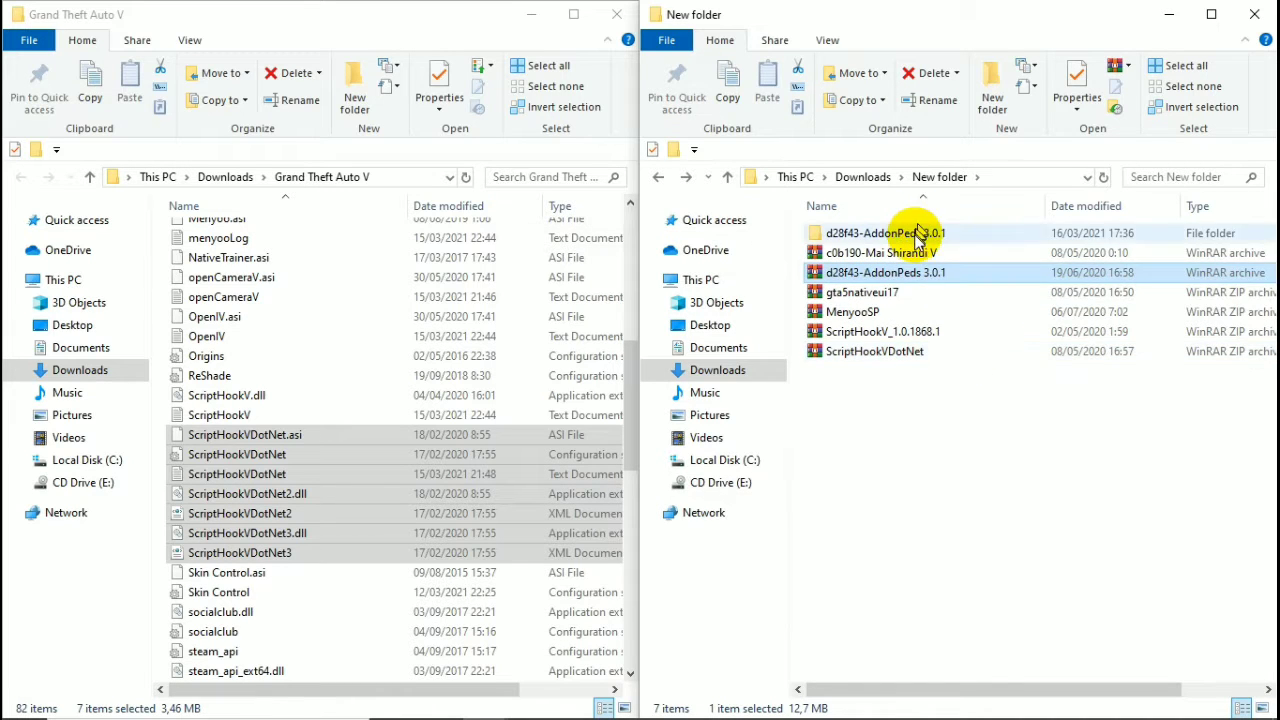
{"action": "double_click", "coordinate": [920, 233]}
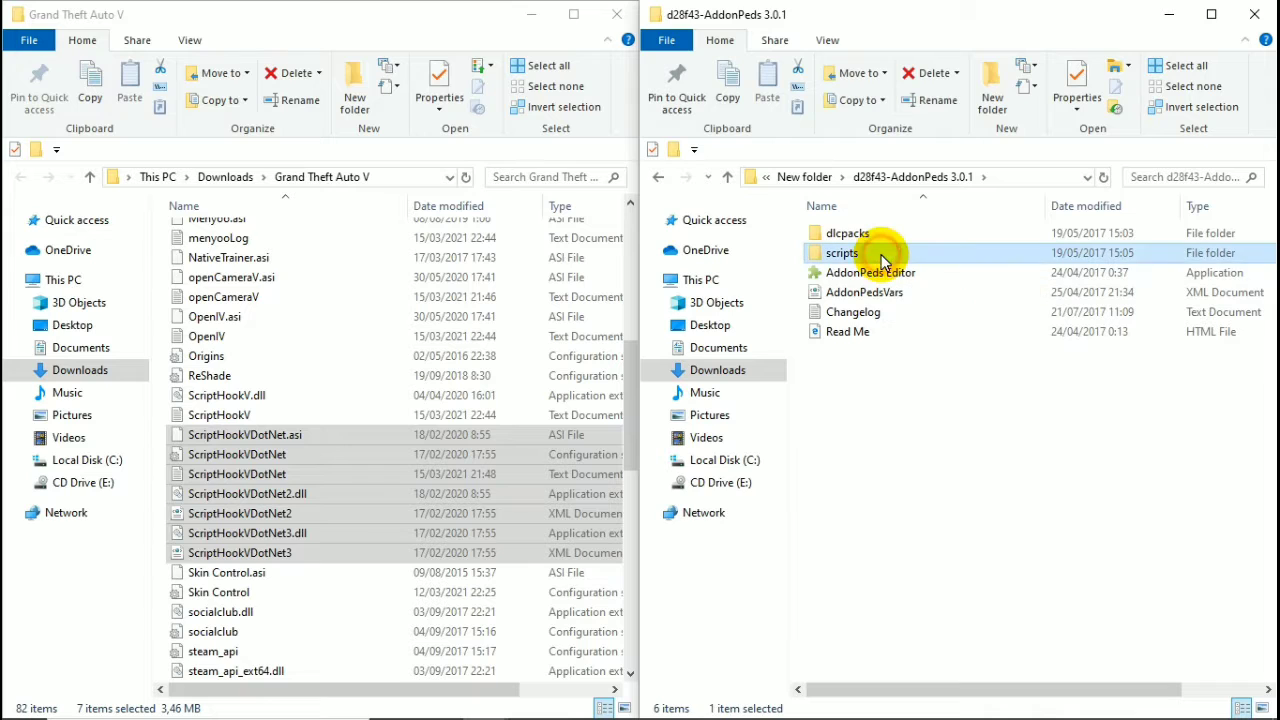
Step: Move the scripts folder, AddonPeds Editor and AddonPedsVars from the AddonPeds folder into the Grand Theft Auto V folder
{"action": "left_click", "coordinate": [884, 257]}
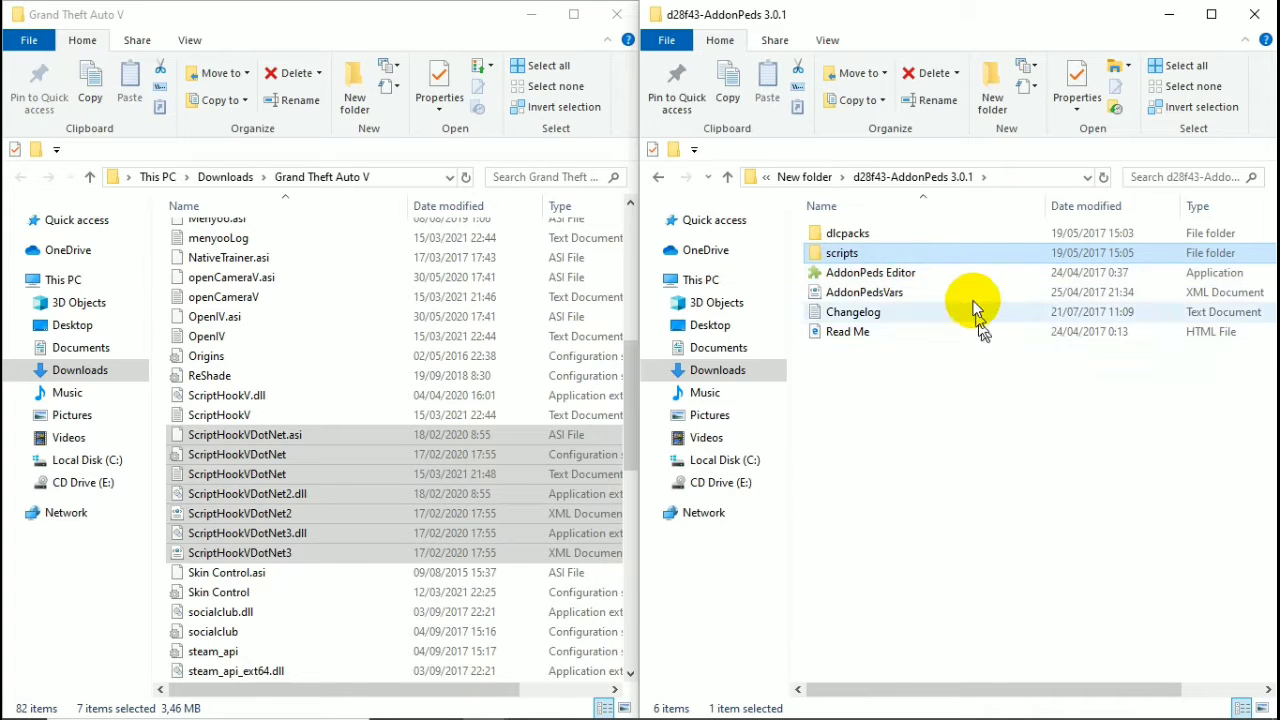
{"action": "left_click", "coordinate": [943, 295], "text": "ctrl"}
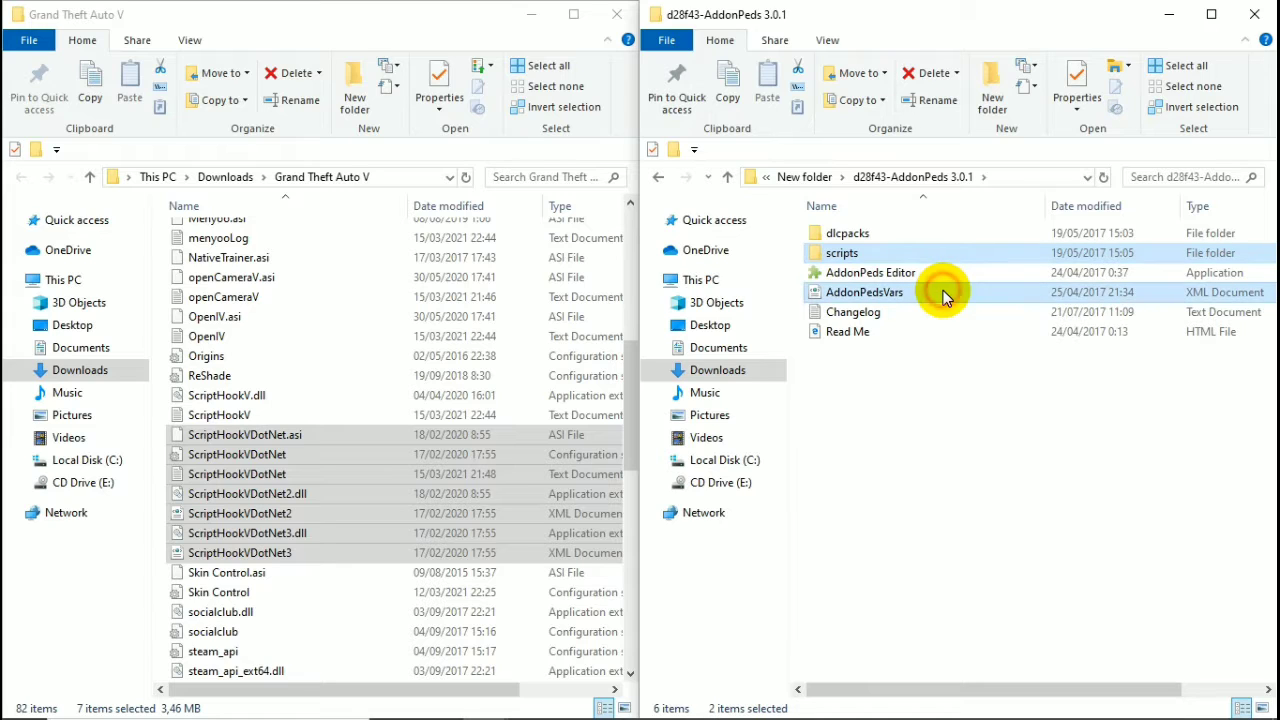
{"action": "left_click", "coordinate": [918, 277], "text": "ctrl"}
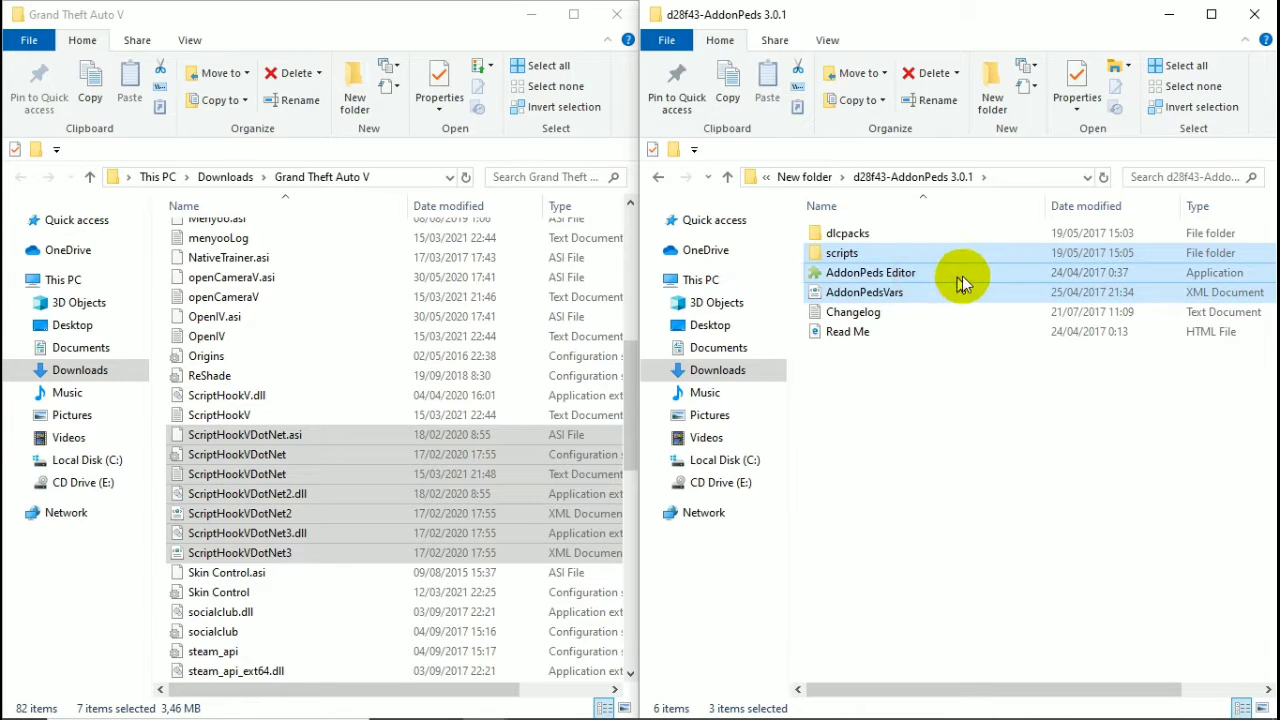
{"action": "left_click_drag", "start_coordinate": [928, 268], "coordinate": [323, 390]}
{"action": "scroll", "coordinate": [285, 355], "scroll_direction": "up", "scroll_amount": 2}
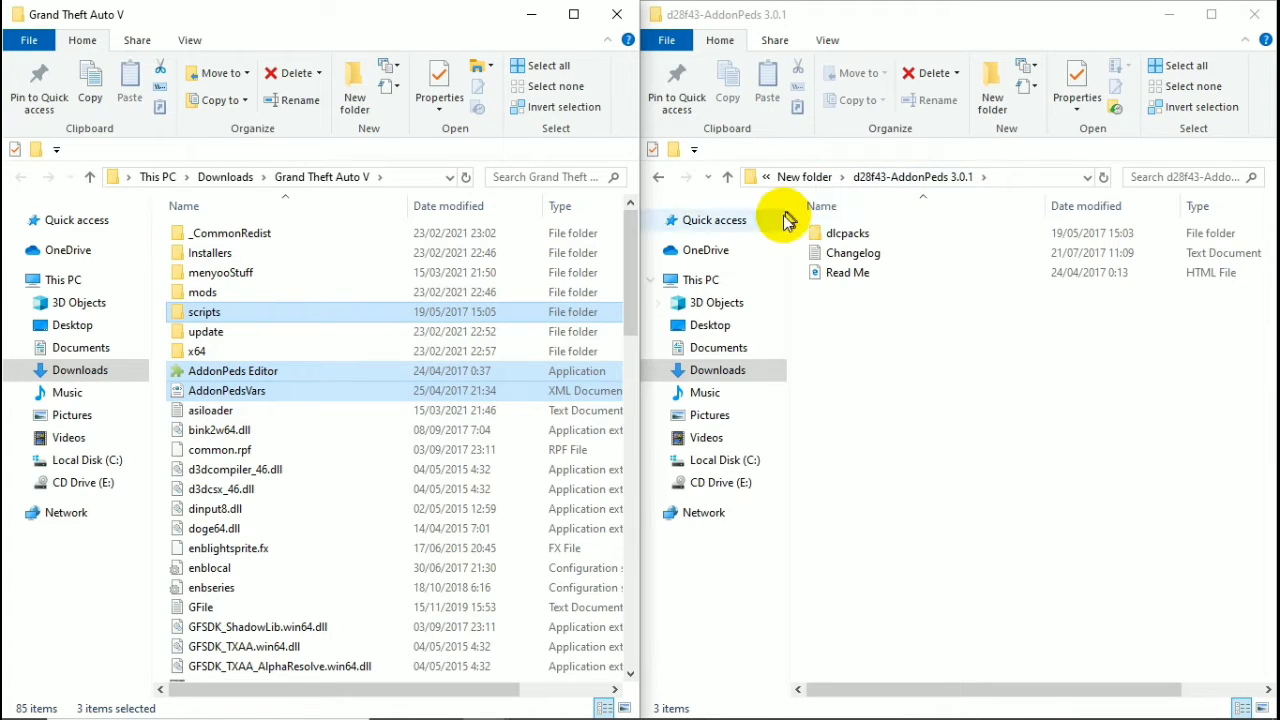
Step: Try to move the AddonPeds dlcpacks folder into mods\update\x64 within the Grand Theft Auto V folder
{"action": "left_click_drag", "start_coordinate": [835, 240], "coordinate": [275, 292]}
{"action": "double_click", "coordinate": [275, 292]}
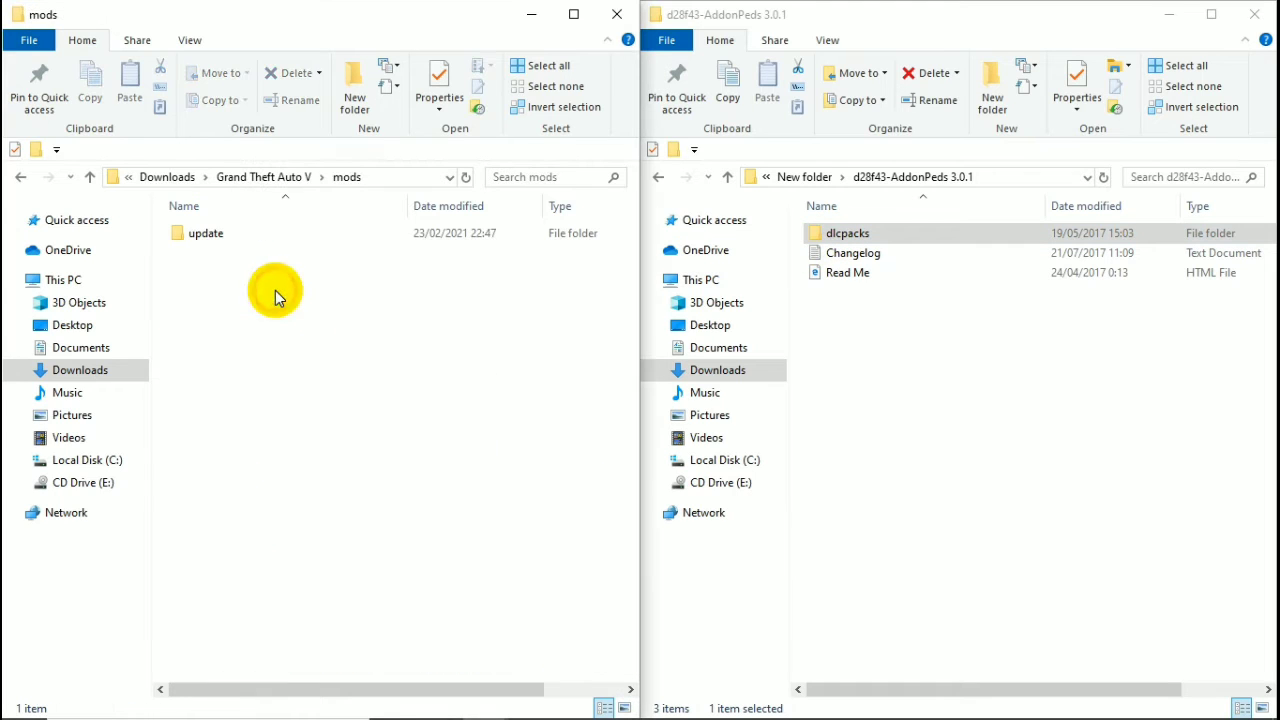
{"action": "double_click", "coordinate": [280, 238]}
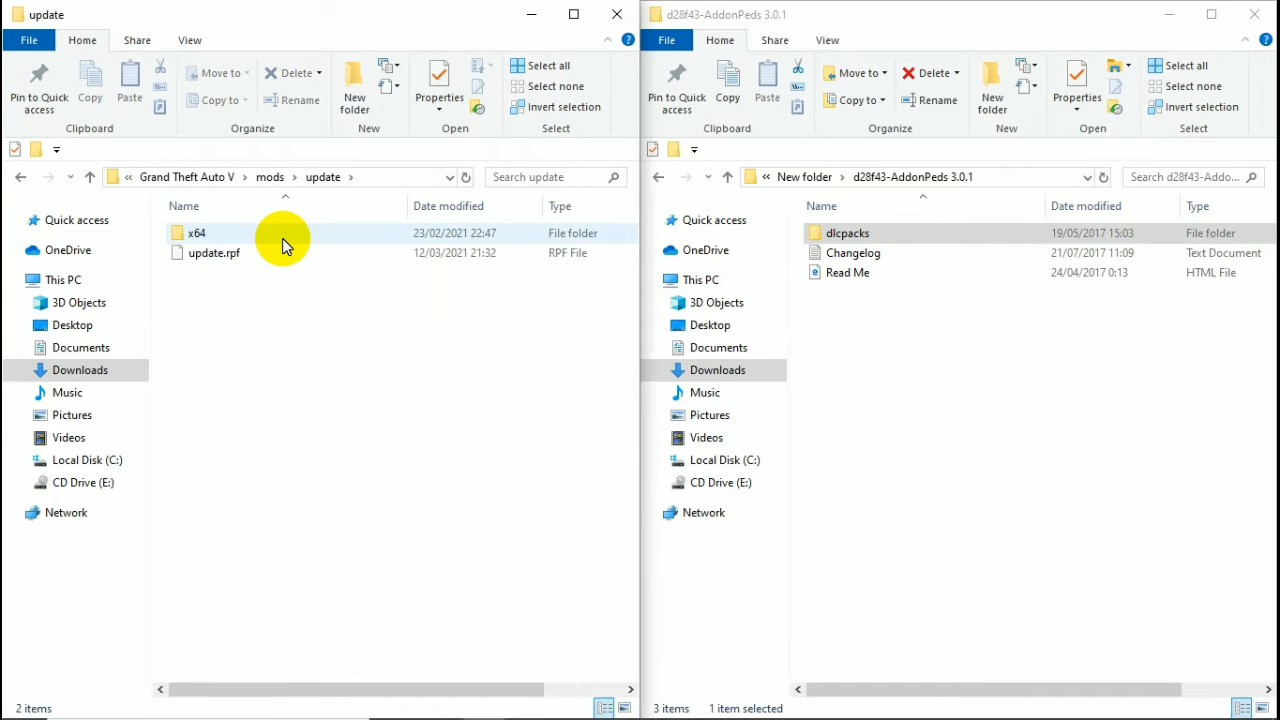
{"action": "double_click", "coordinate": [282, 238]}
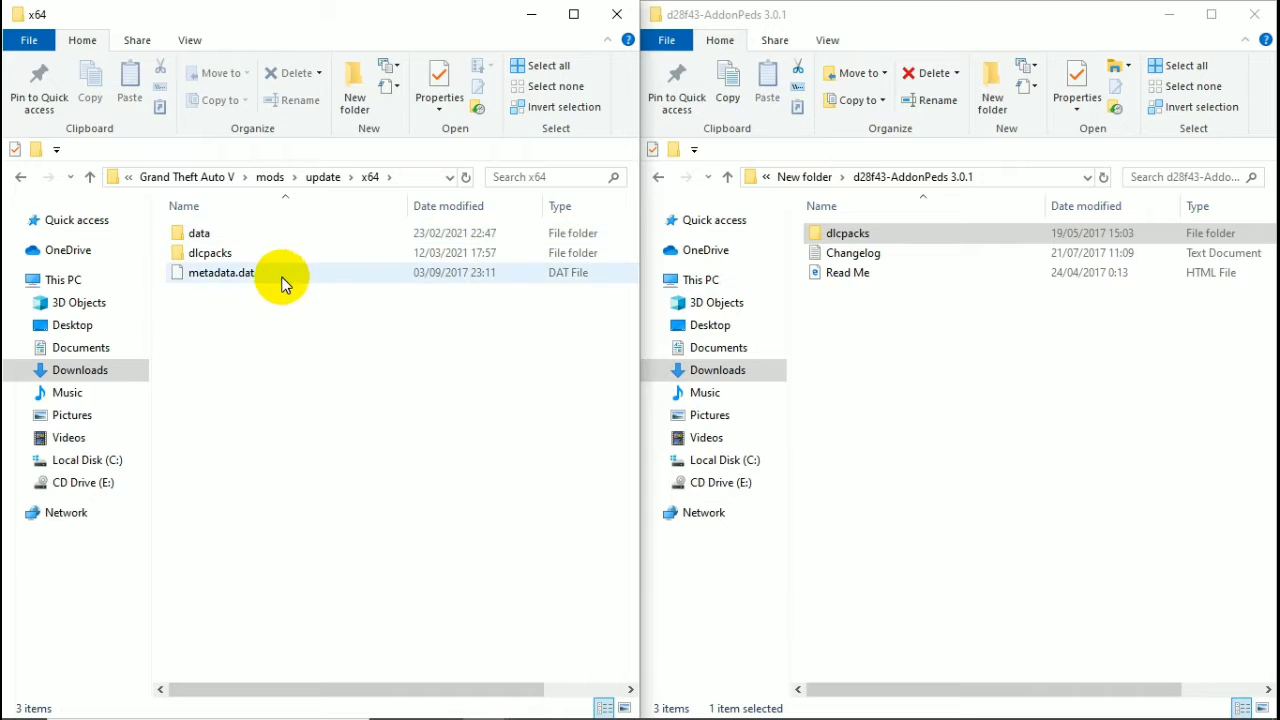
{"action": "left_click", "coordinate": [860, 240]}
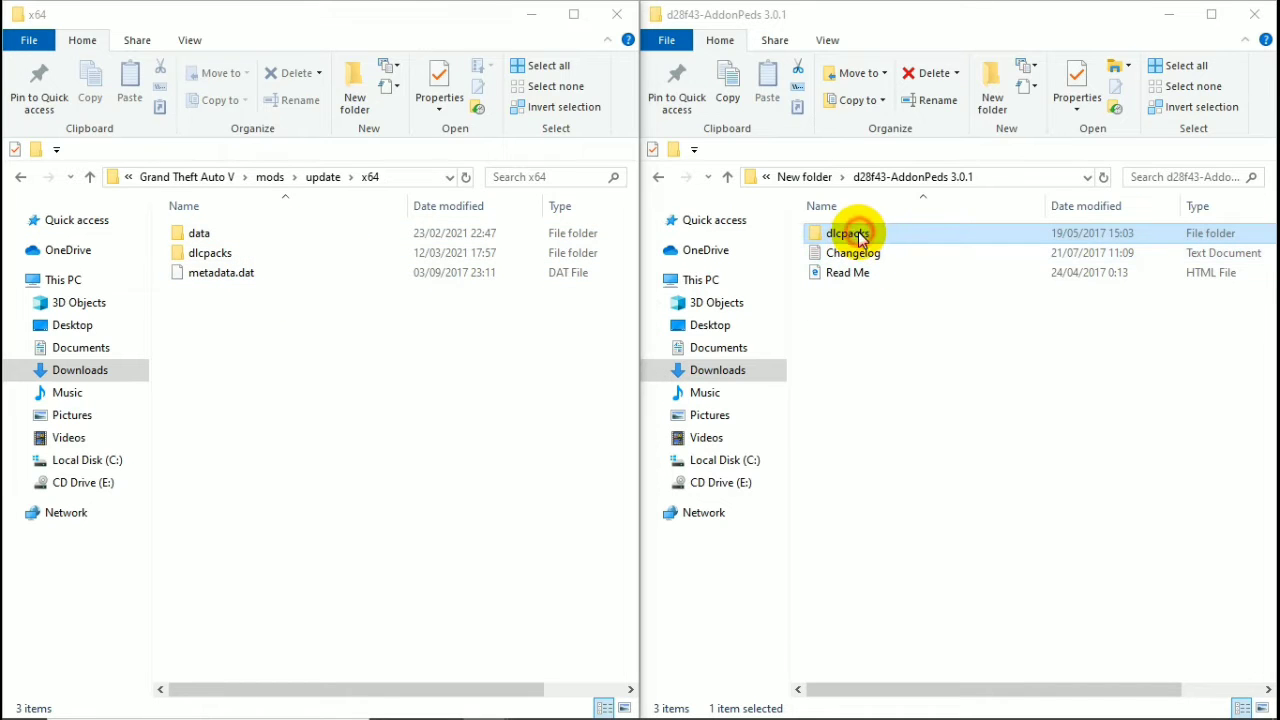
{"action": "left_click_drag", "start_coordinate": [860, 240], "coordinate": [367, 449]}
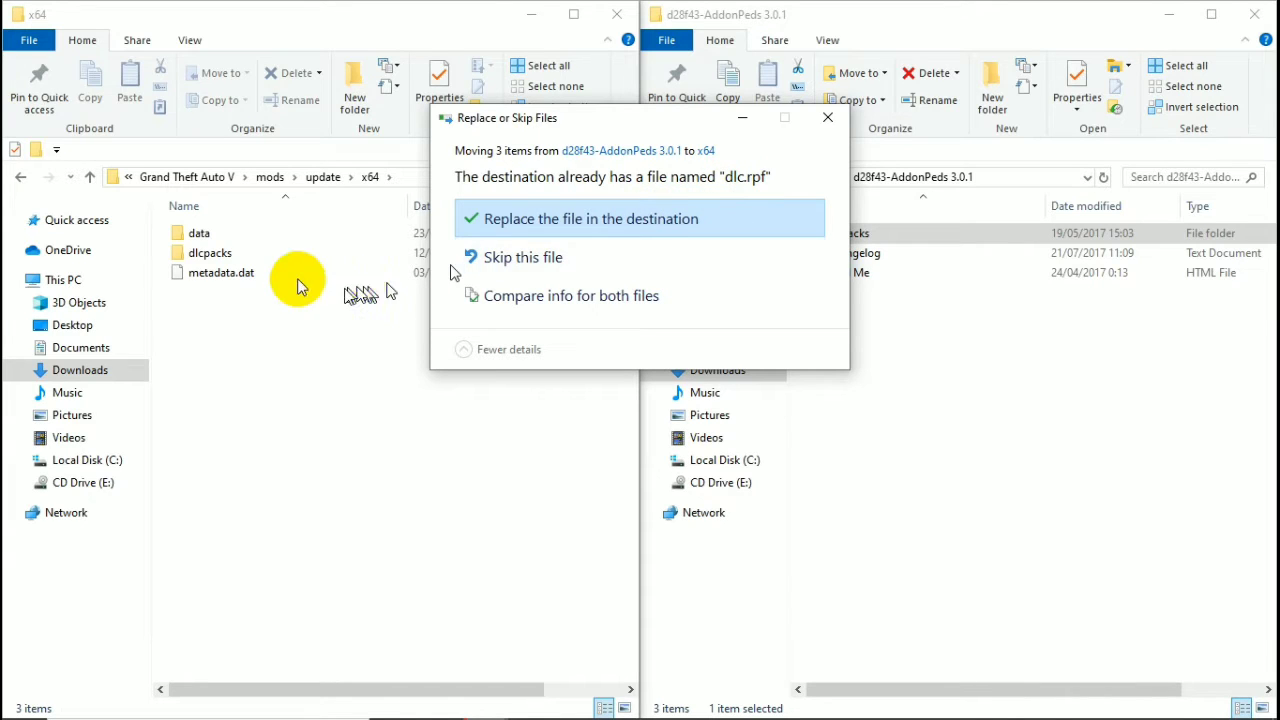
Step: Check the addonpeds folder inside x64\dlcpacks for dlc.rpf, then go back to x64 and cancel the pending file replacement
{"action": "left_click", "coordinate": [243, 262]}
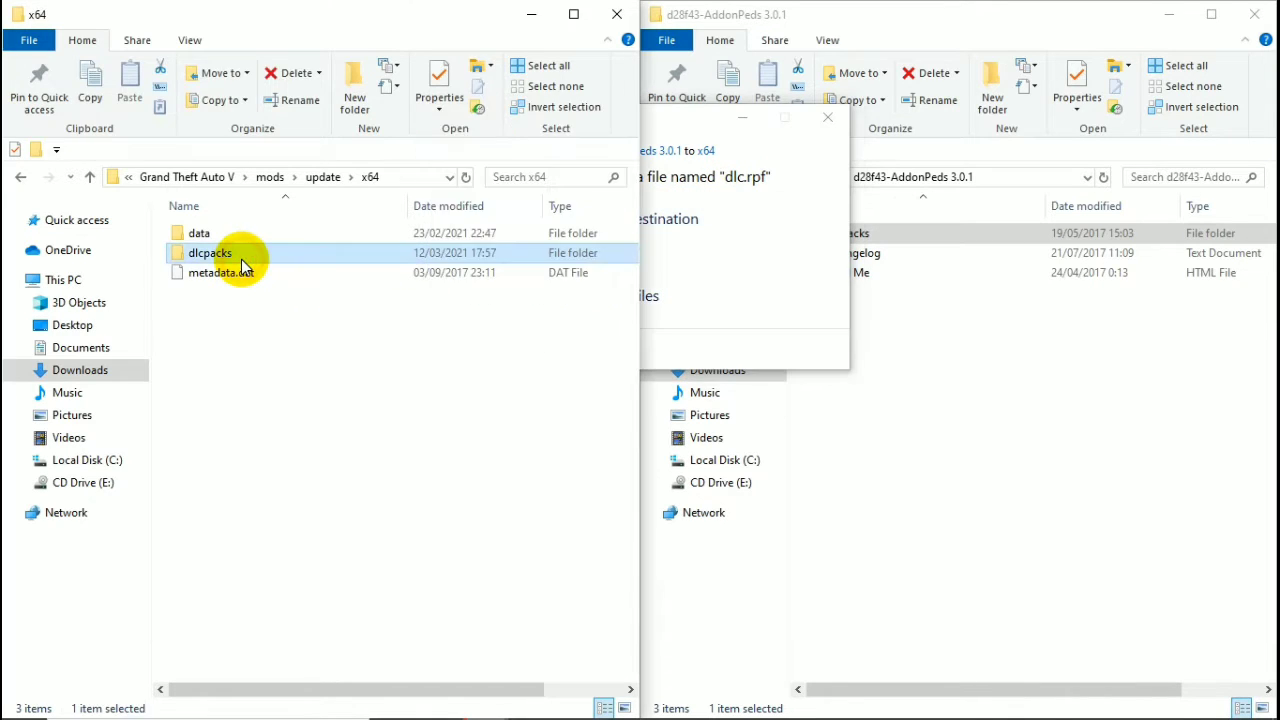
{"action": "double_click", "coordinate": [226, 257]}
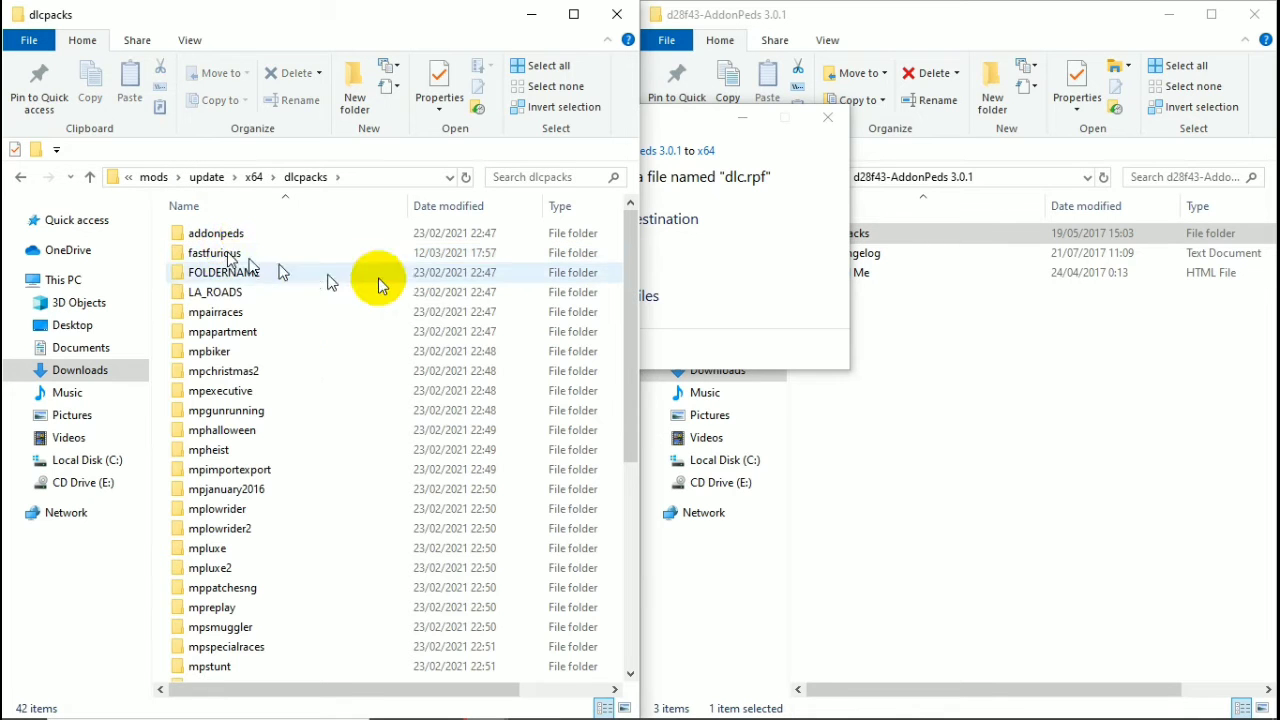
{"action": "left_click", "coordinate": [251, 237]}
{"action": "double_click", "coordinate": [251, 235]}
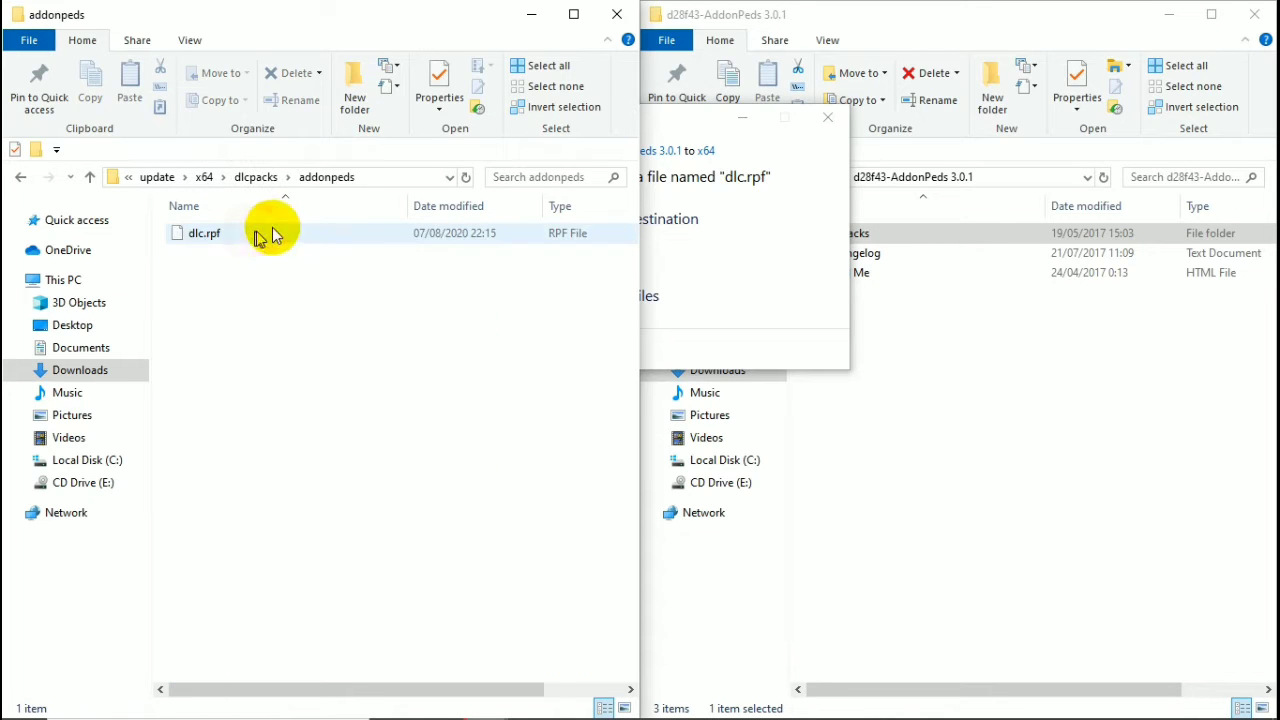
{"action": "left_click", "coordinate": [20, 185]}
{"action": "left_click", "coordinate": [20, 185]}
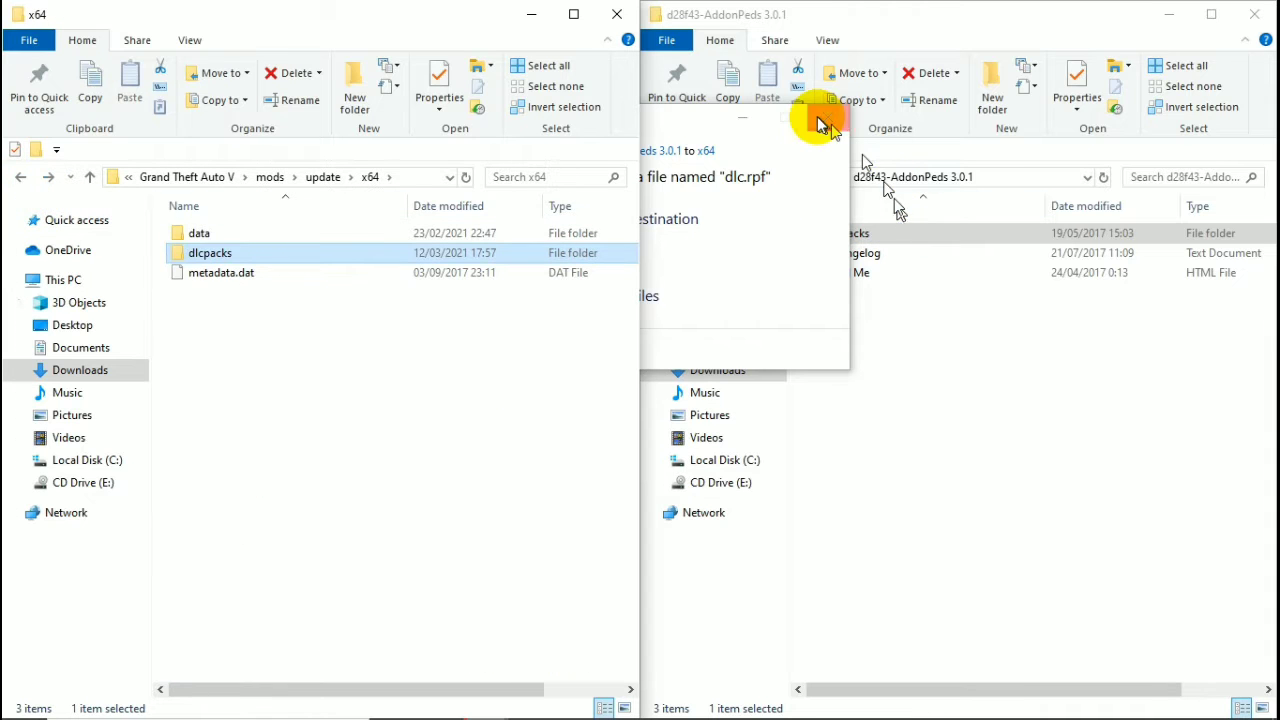
{"action": "left_click", "coordinate": [794, 176]}
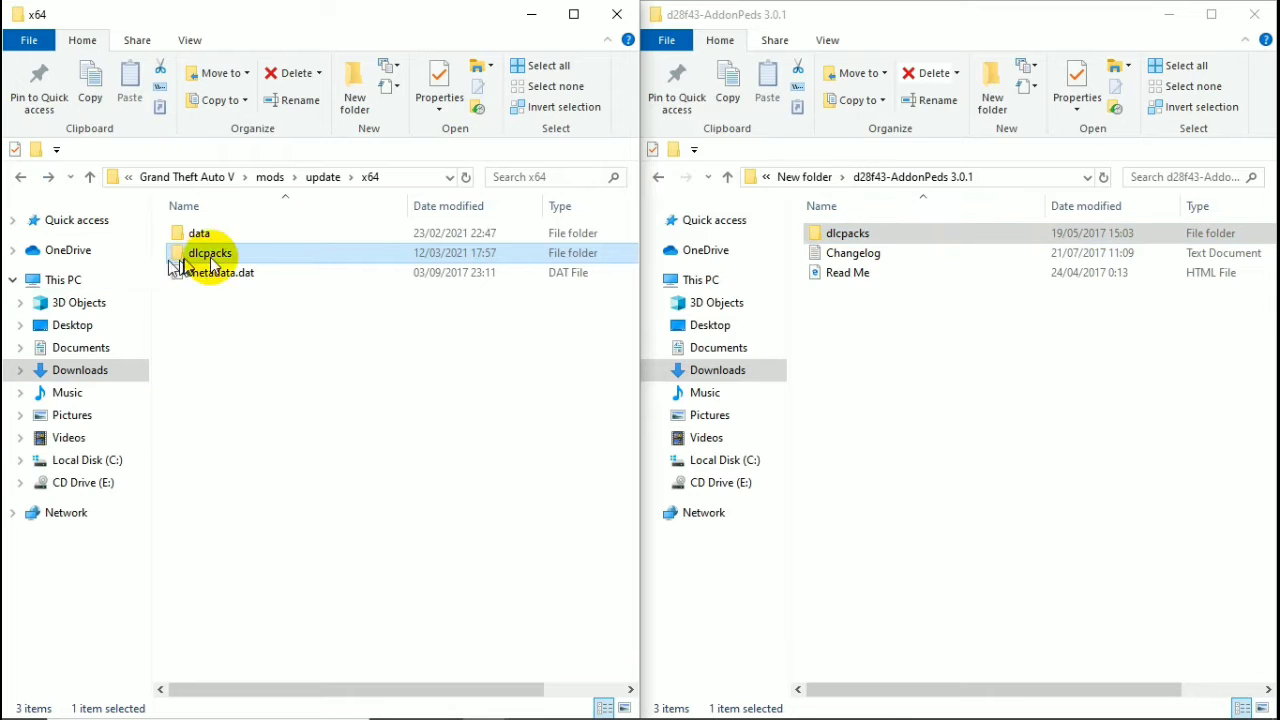
Step: Return to the downloads New folder and delete the extracted d28f43-AddonPeds 3.0.1 folder
{"action": "left_click", "coordinate": [659, 177]}
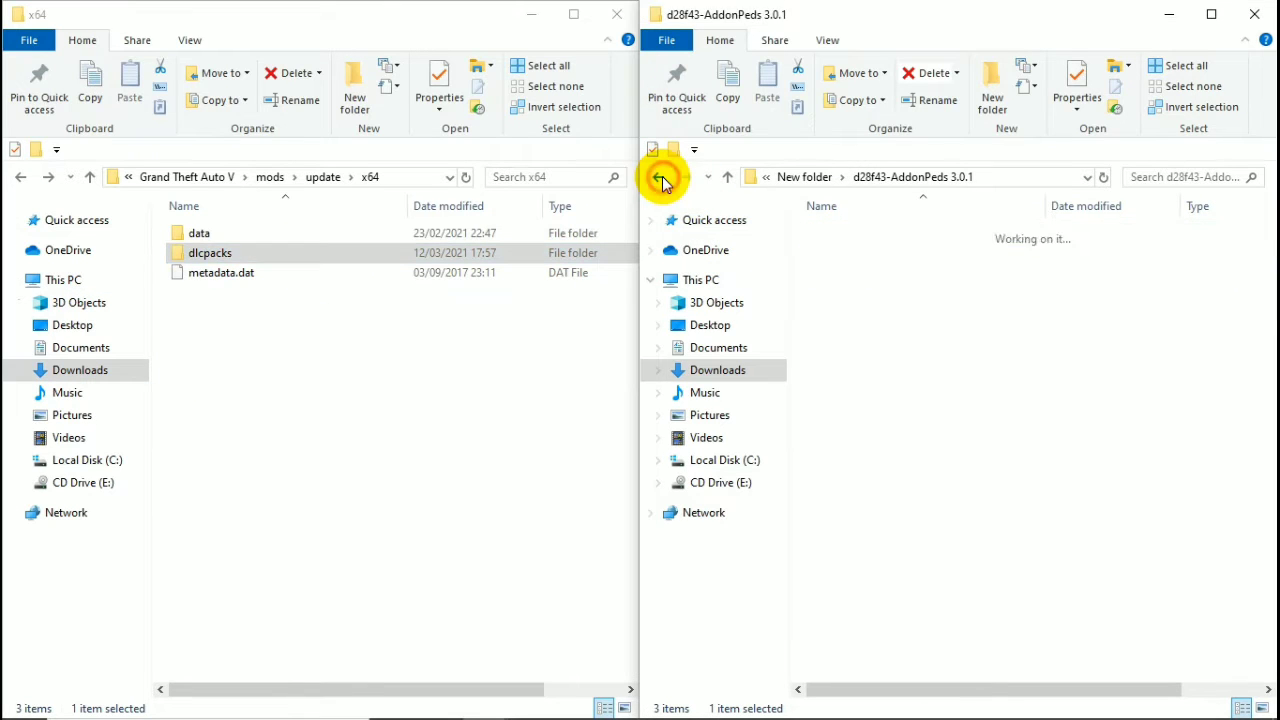
{"action": "right_click", "coordinate": [858, 232]}
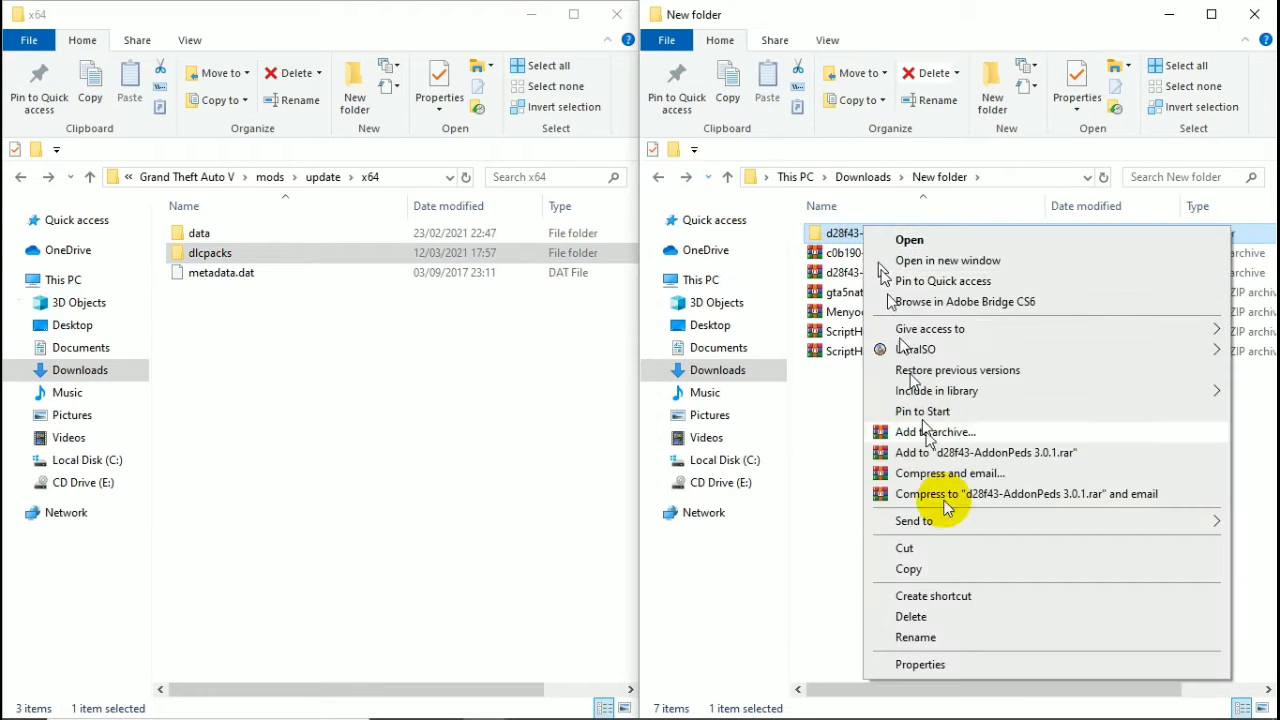
{"action": "left_click", "coordinate": [952, 614]}
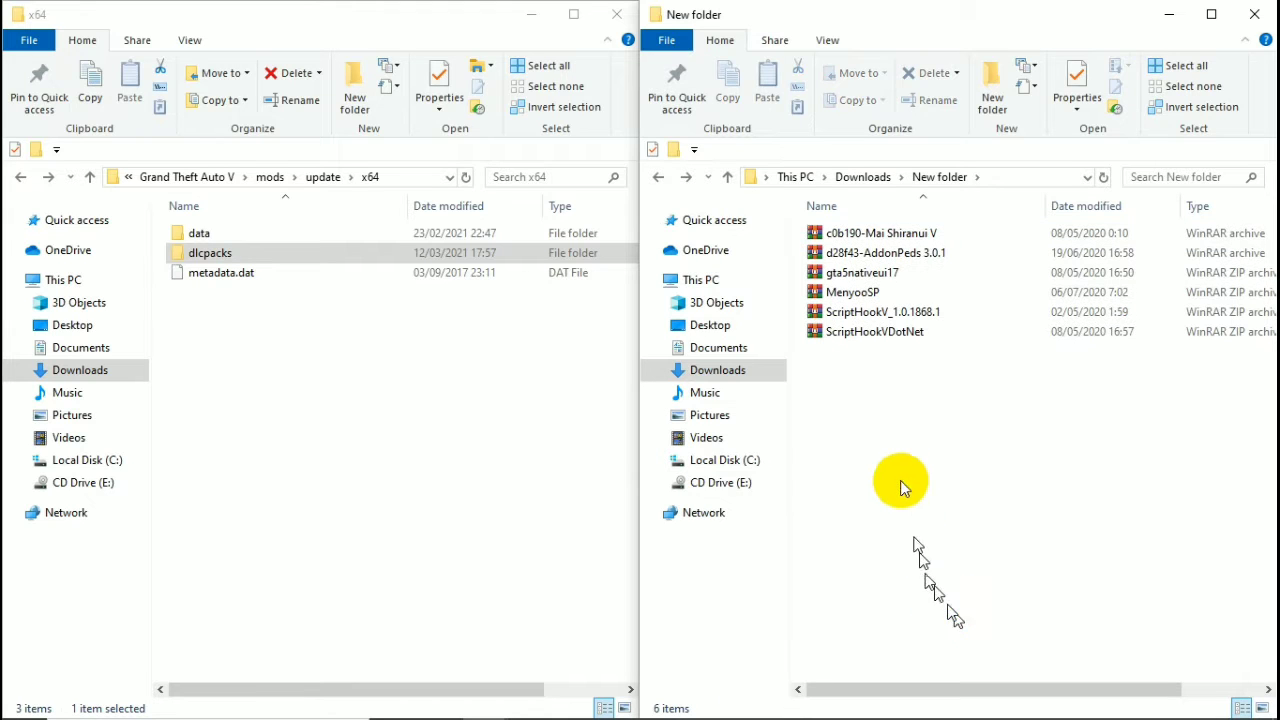
Step: Extract the gta5nativeui17 archive into its own folder
{"action": "left_click", "coordinate": [896, 286]}
{"action": "right_click", "coordinate": [895, 287]}
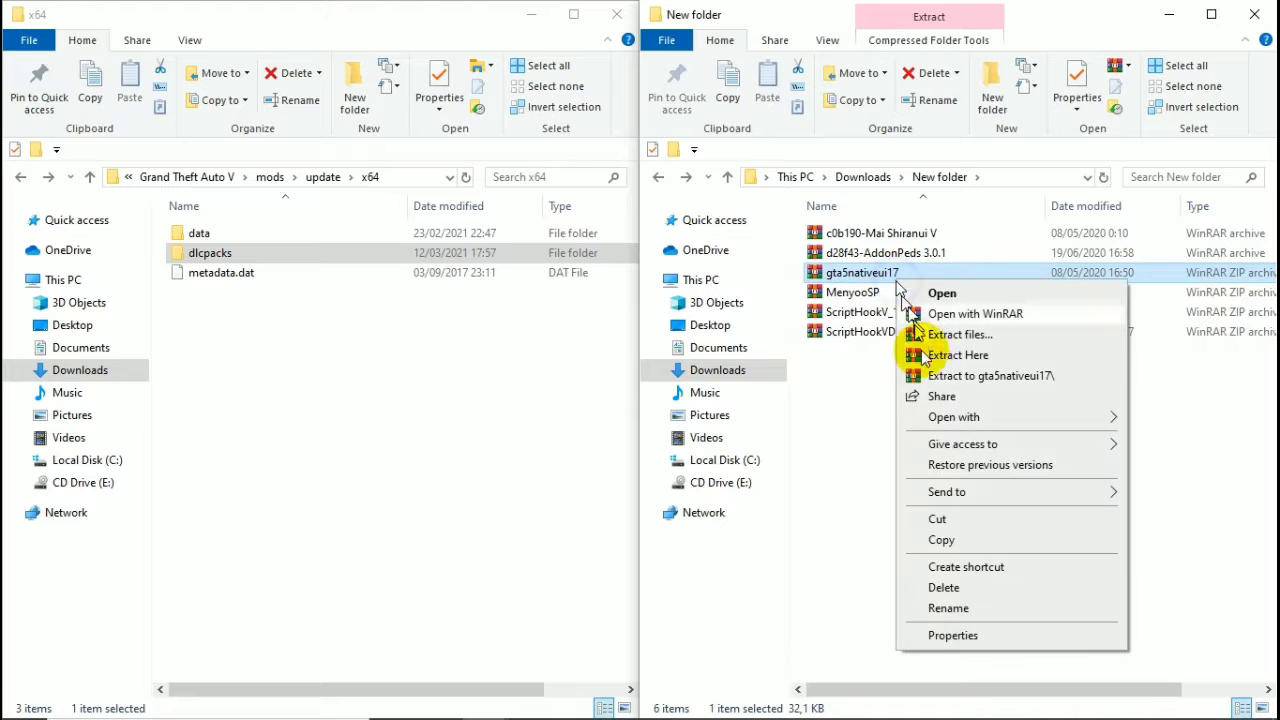
{"action": "left_click", "coordinate": [987, 375]}
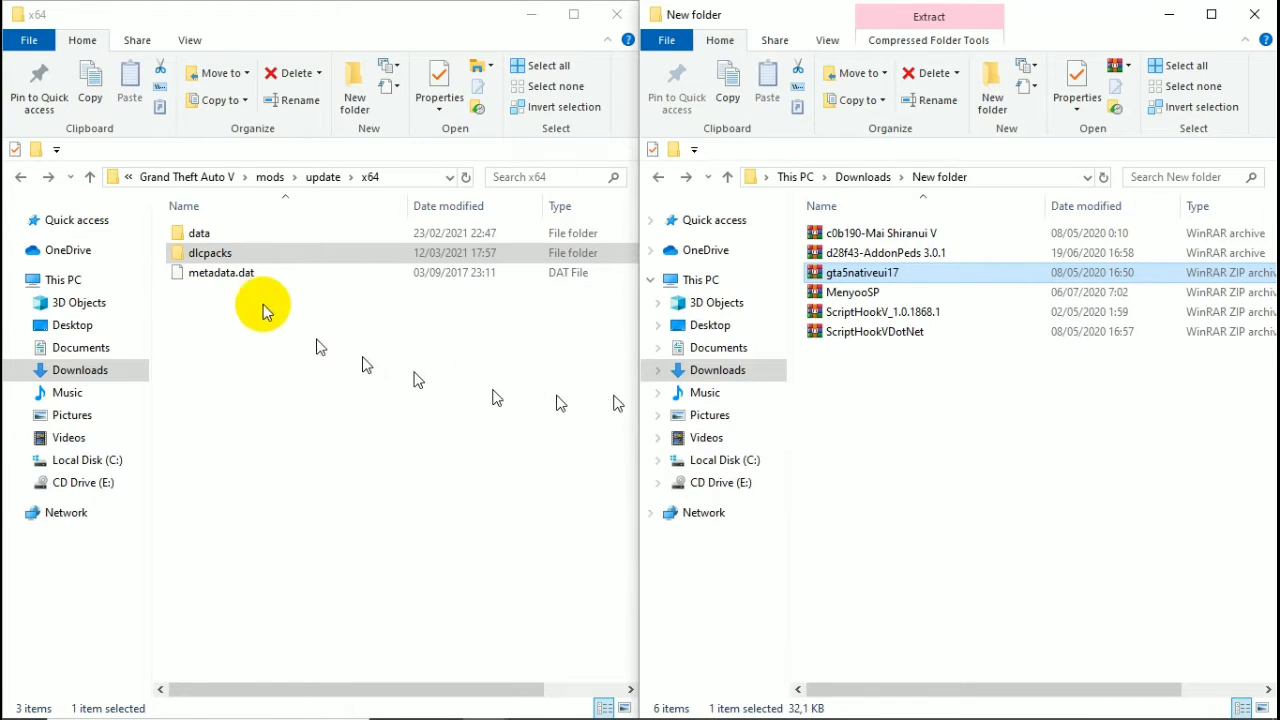
Step: Move NativeUI.dll from the extracted gta5nativeui17 folder into the scripts folder of Grand Theft Auto V
{"action": "left_click", "coordinate": [22, 180]}
{"action": "left_click", "coordinate": [21, 180]}
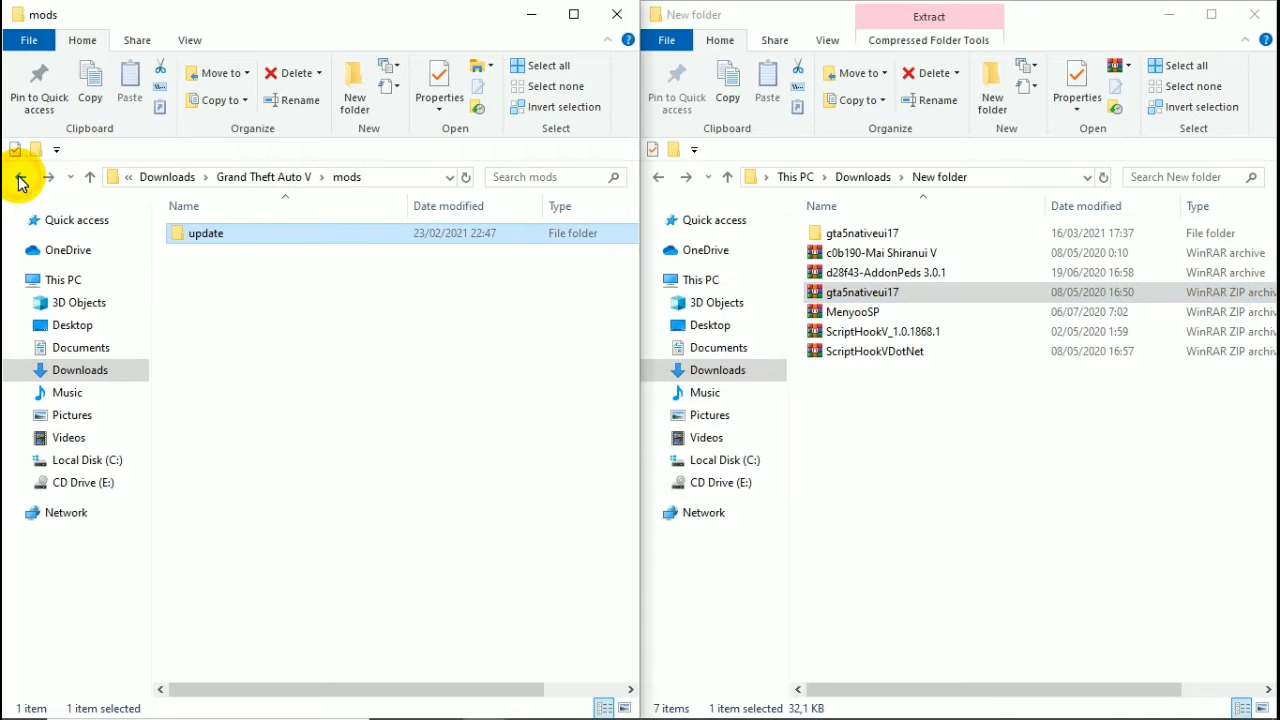
{"action": "left_click", "coordinate": [20, 180]}
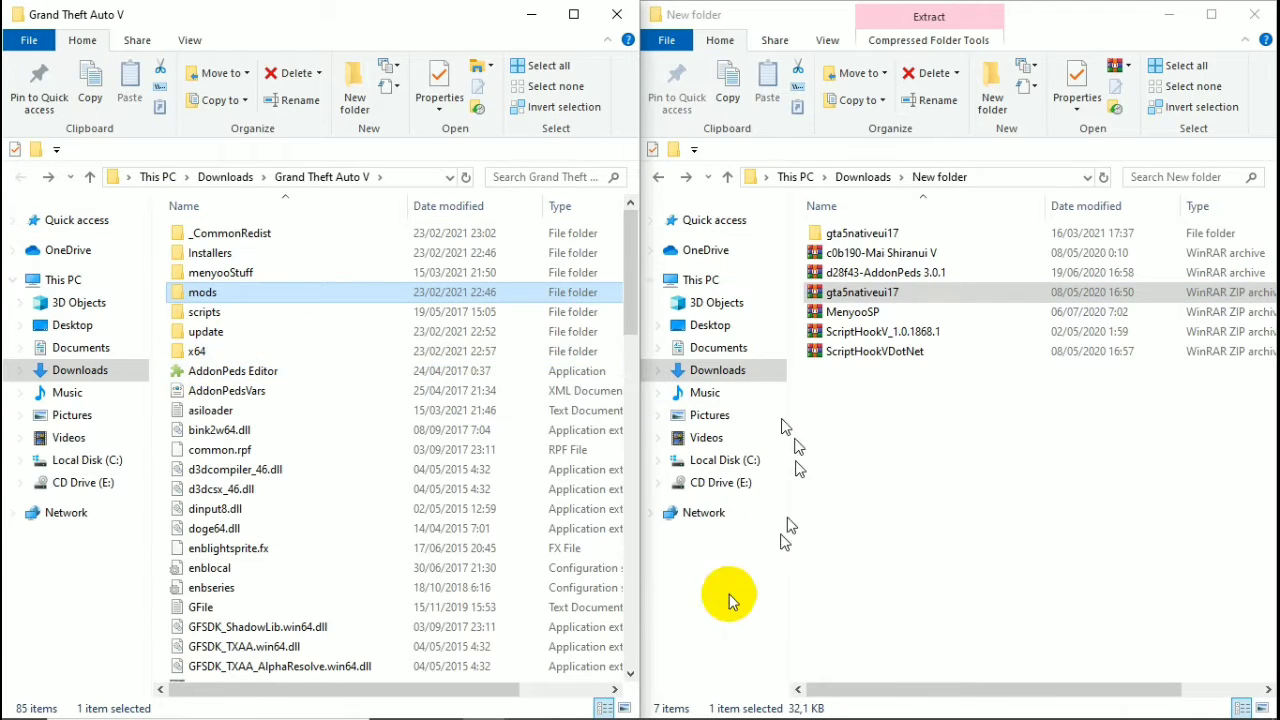
{"action": "double_click", "coordinate": [865, 241]}
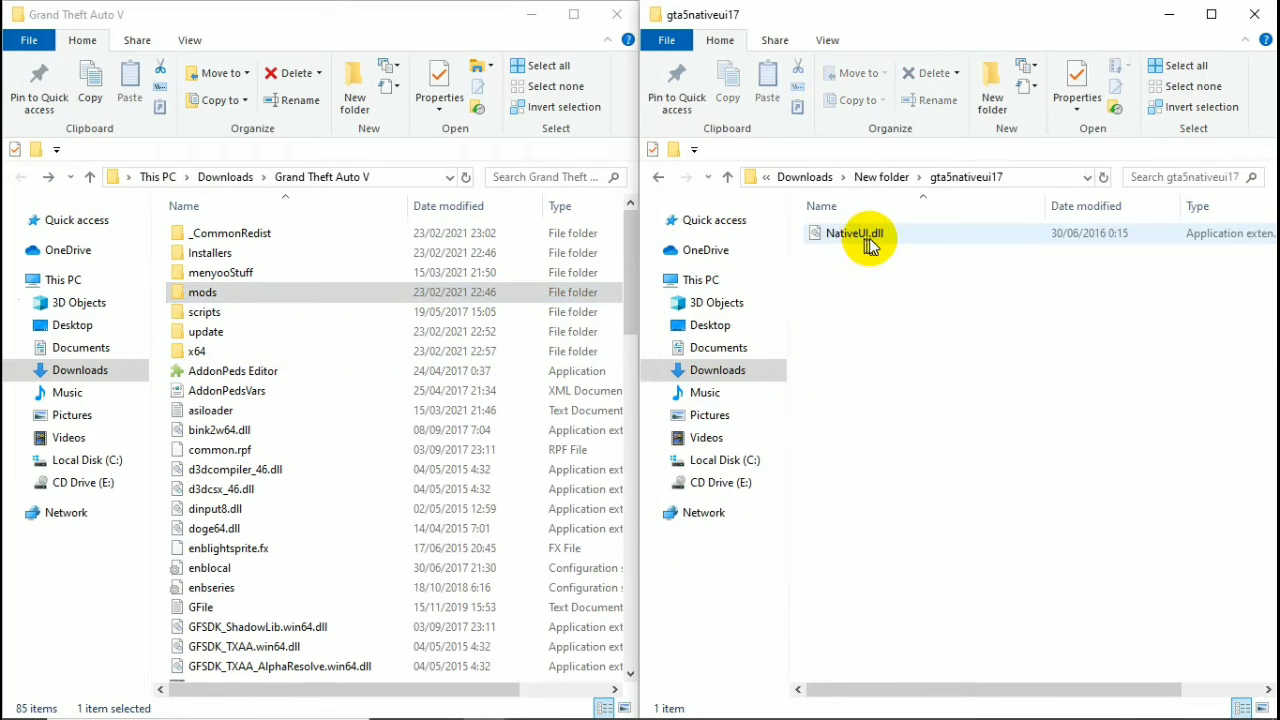
{"action": "double_click", "coordinate": [241, 311]}
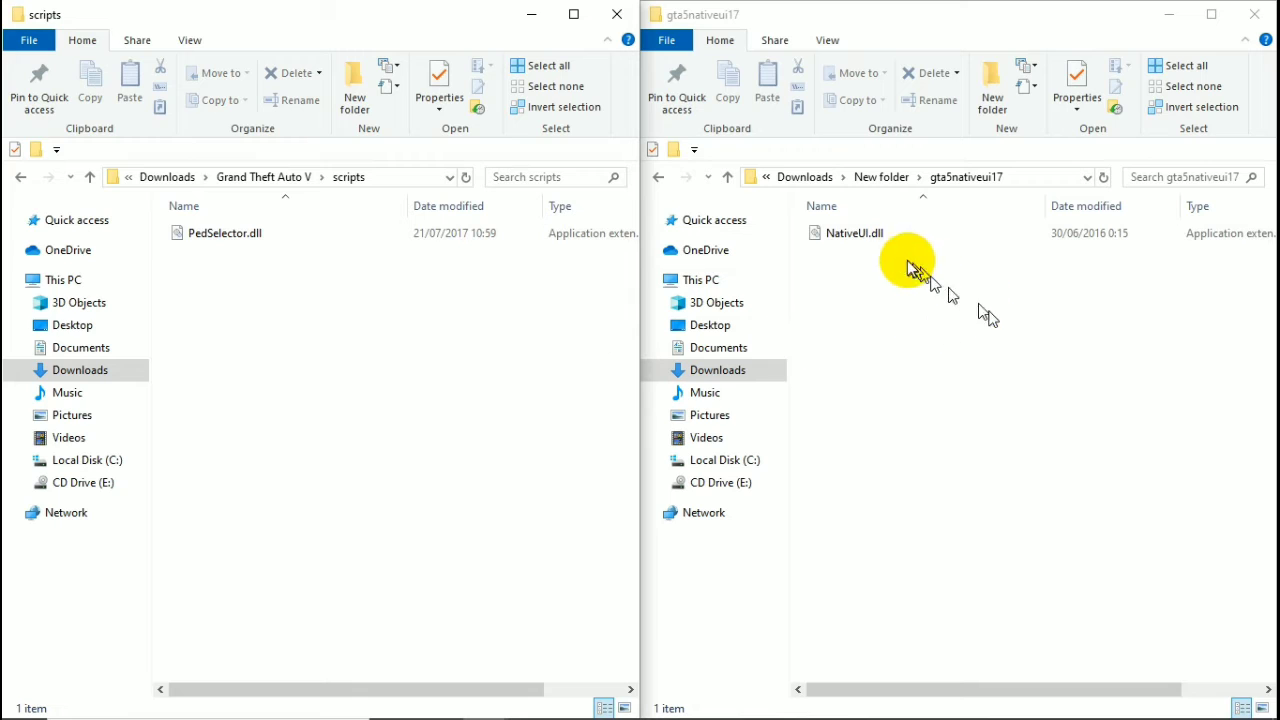
{"action": "left_click", "coordinate": [880, 234]}
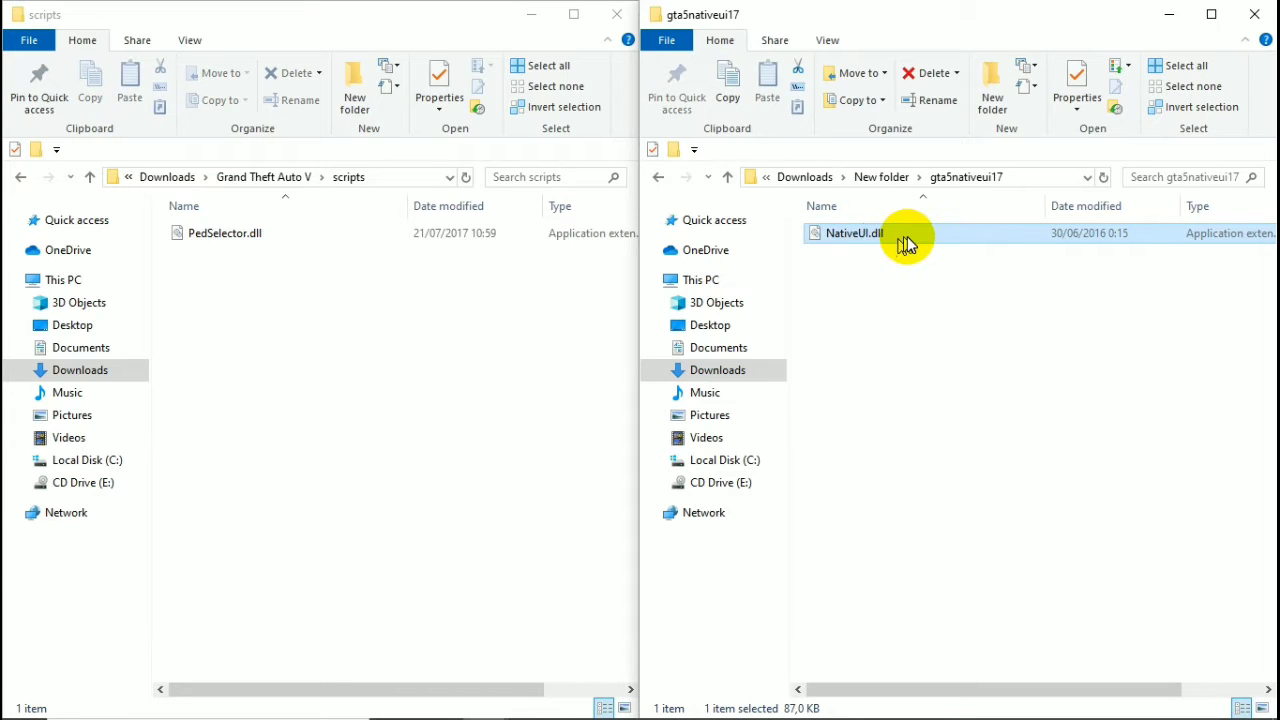
{"action": "left_click_drag", "start_coordinate": [906, 243], "coordinate": [239, 378]}
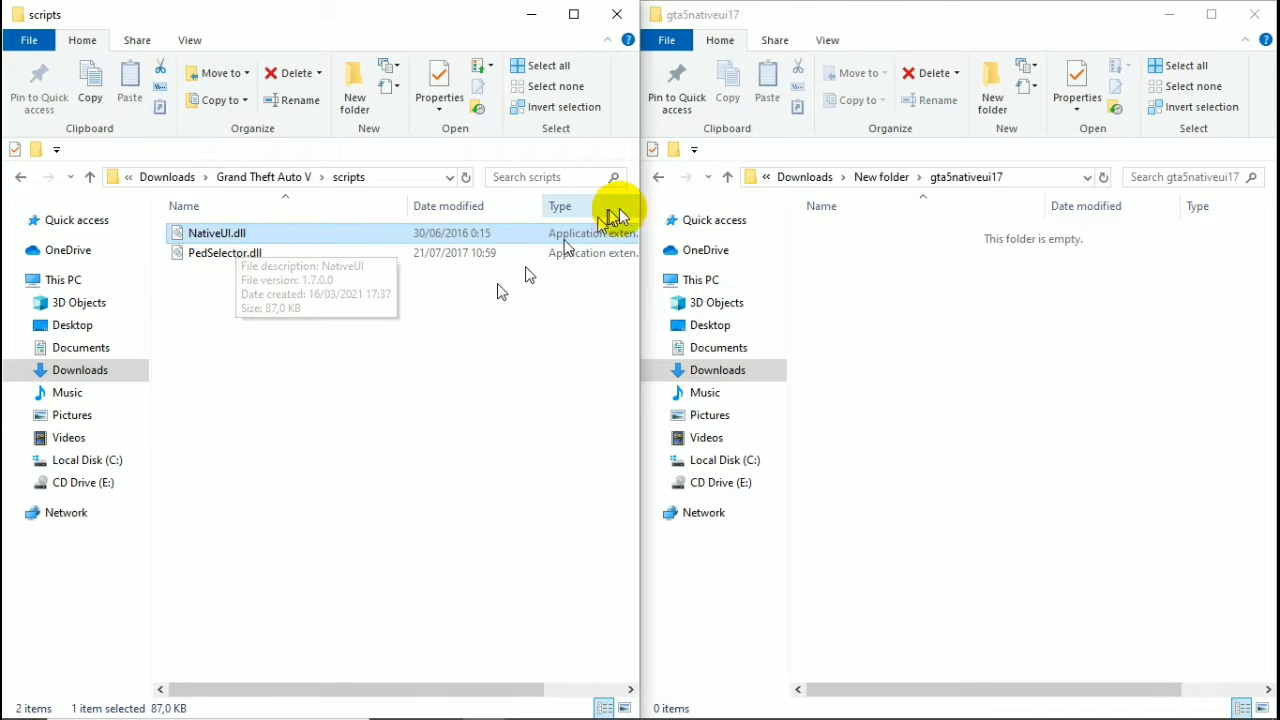
Step: Go back to the downloads New folder and delete the emptied gta5nativeui17 folder
{"action": "left_click", "coordinate": [656, 180]}
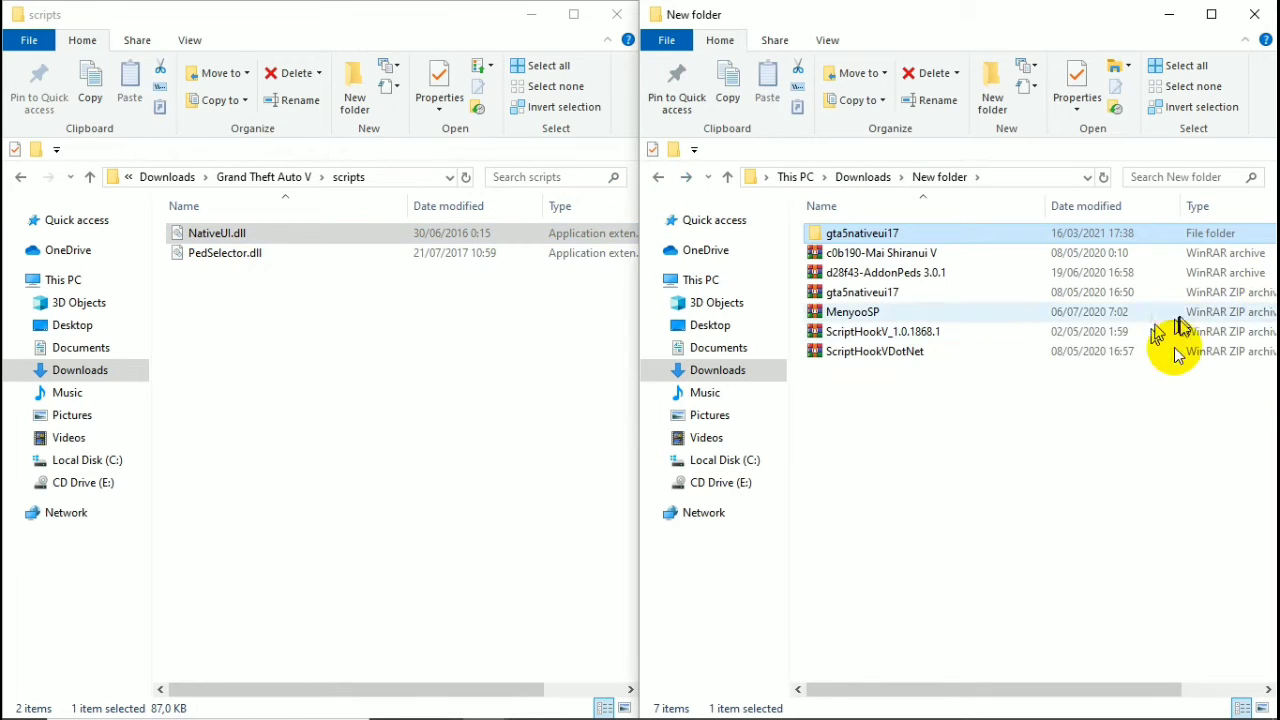
{"action": "right_click", "coordinate": [893, 233]}
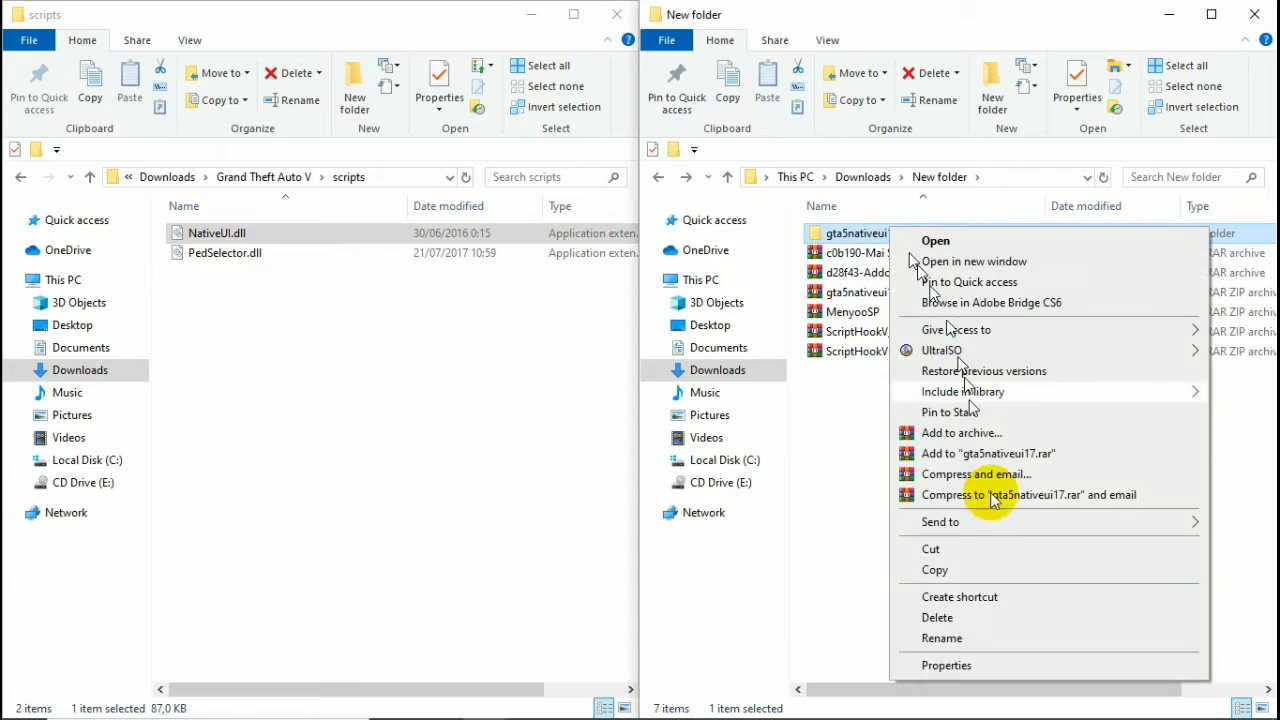
{"action": "left_click", "coordinate": [1000, 618]}
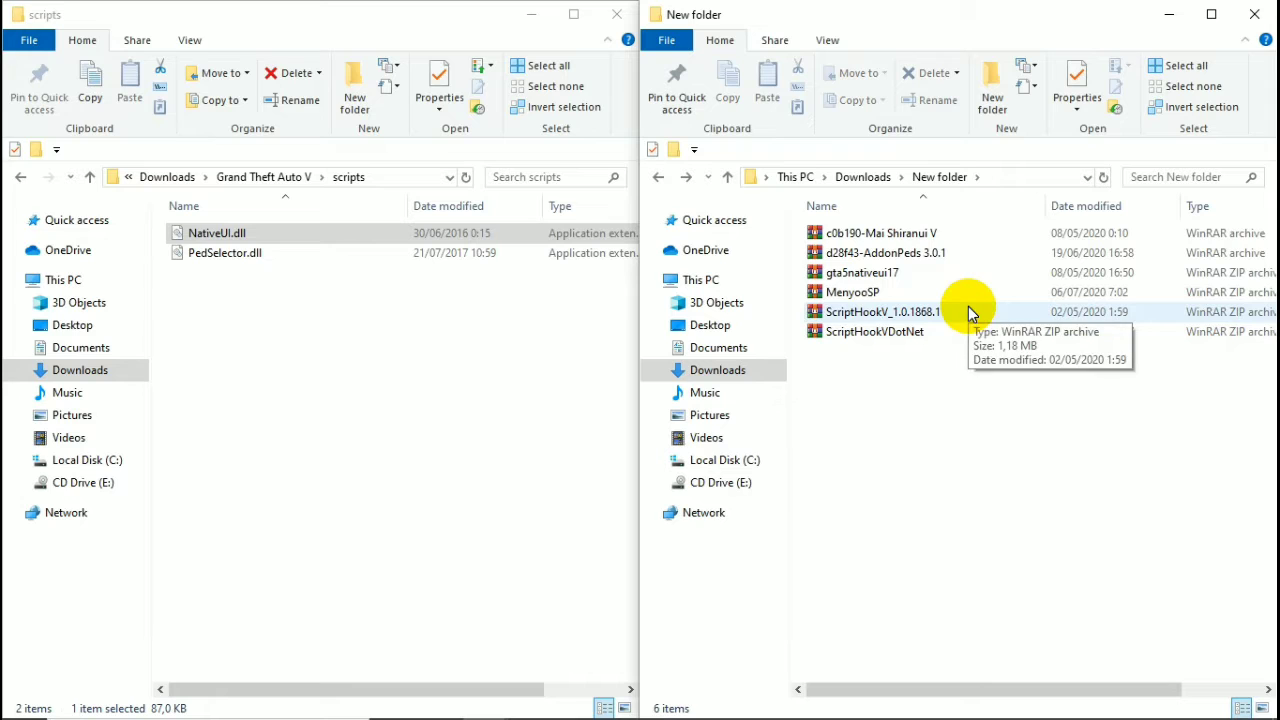
Step: Extract the c0b190-Mai Shiranui V archive into its own folder and open the Mai Shiranui V folder inside it
{"action": "left_click", "coordinate": [966, 233]}
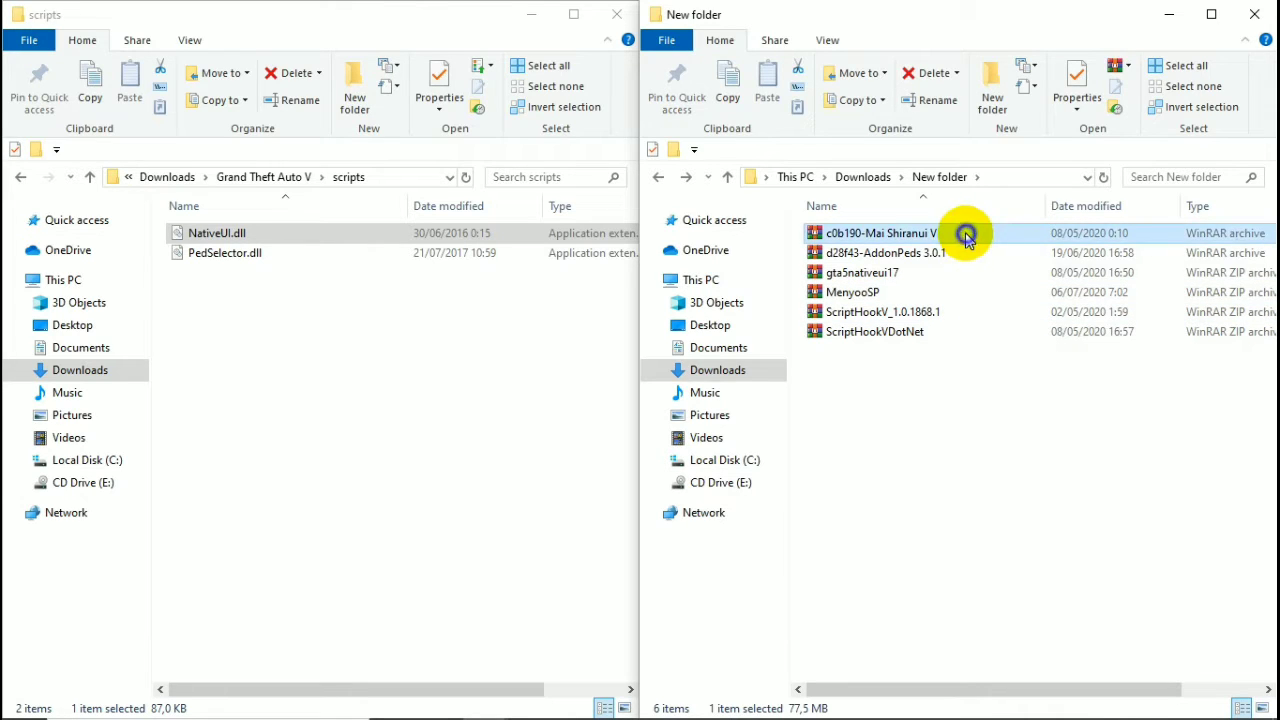
{"action": "right_click", "coordinate": [966, 233]}
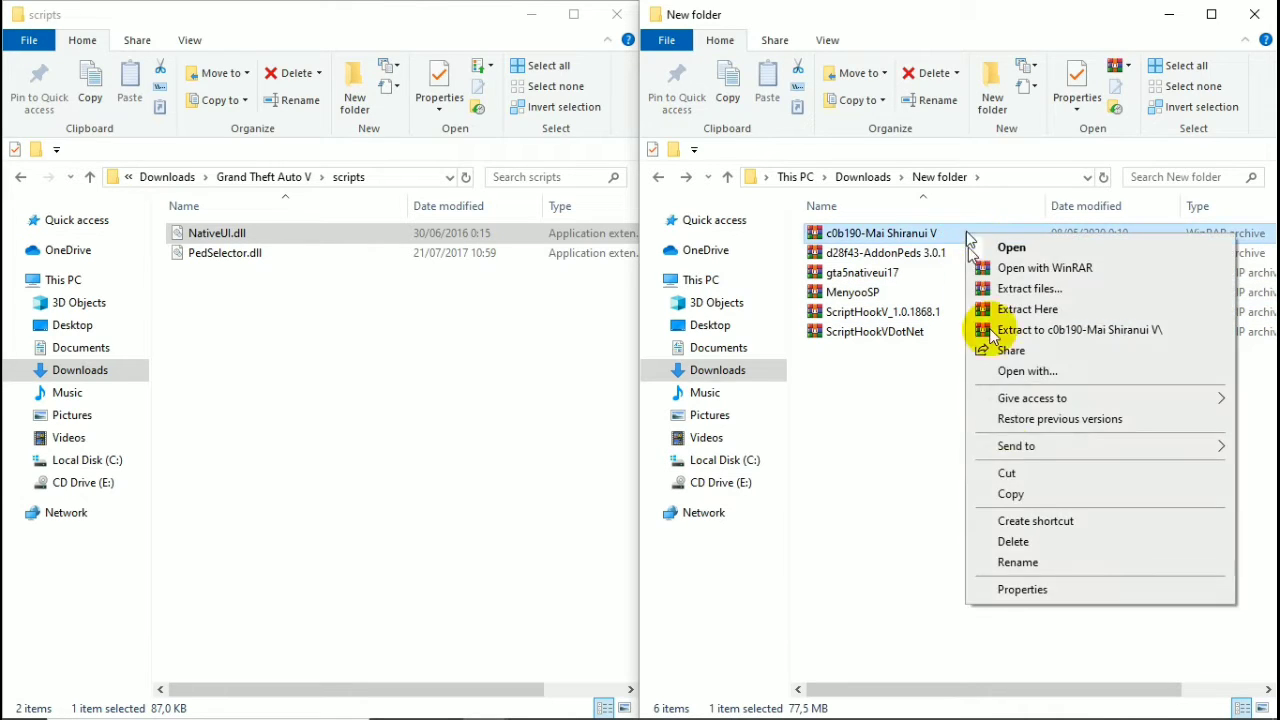
{"action": "left_click", "coordinate": [1064, 330]}
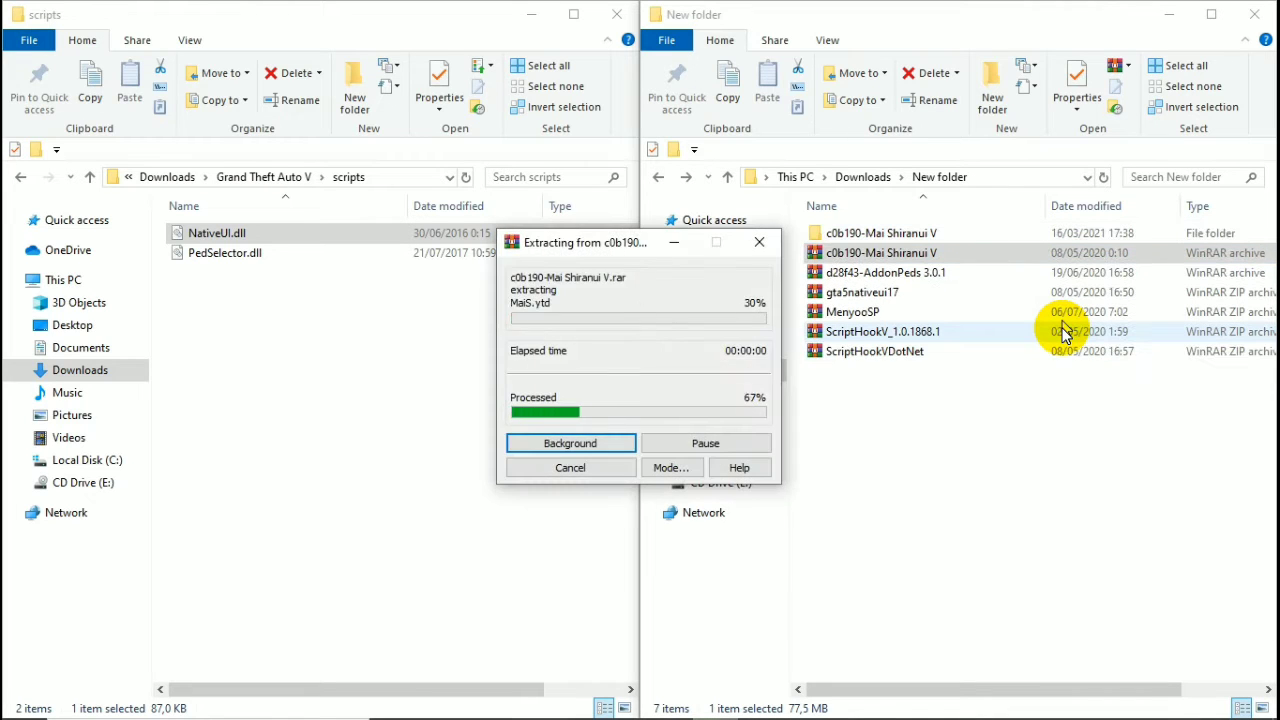
{"action": "double_click", "coordinate": [1010, 239]}
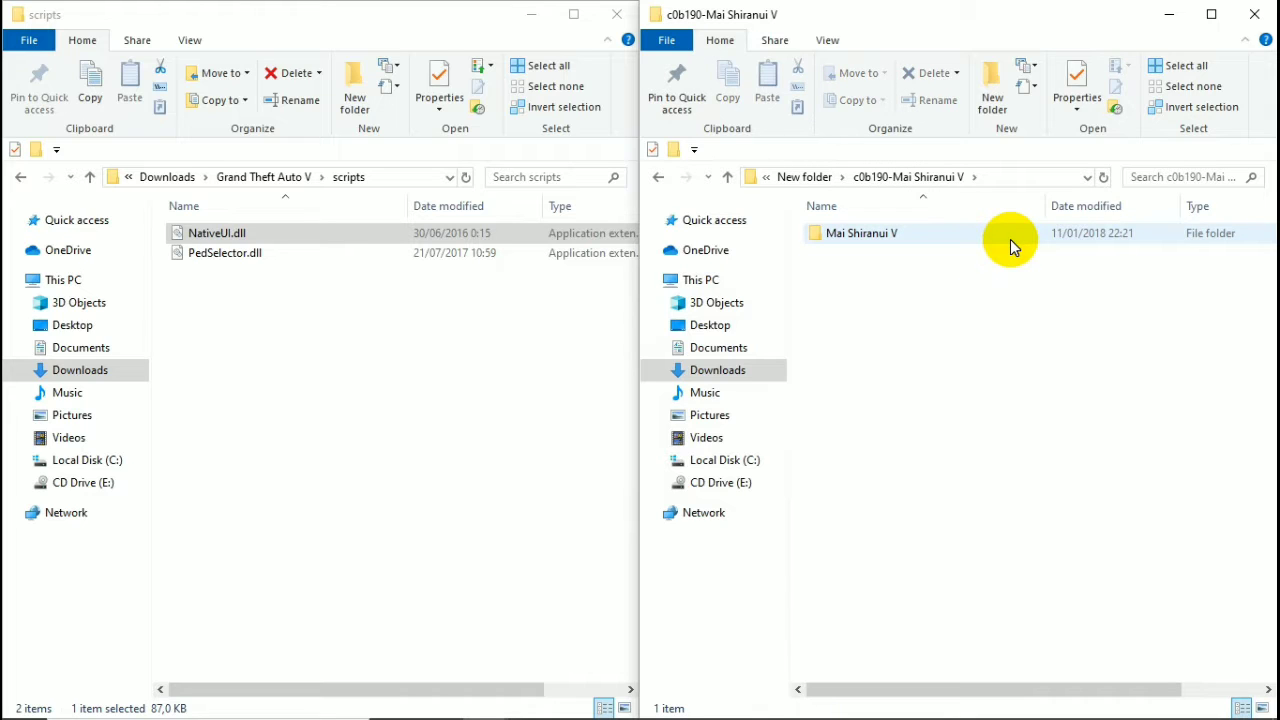
{"action": "left_click", "coordinate": [1010, 239]}
{"action": "key", "text": "F2"}
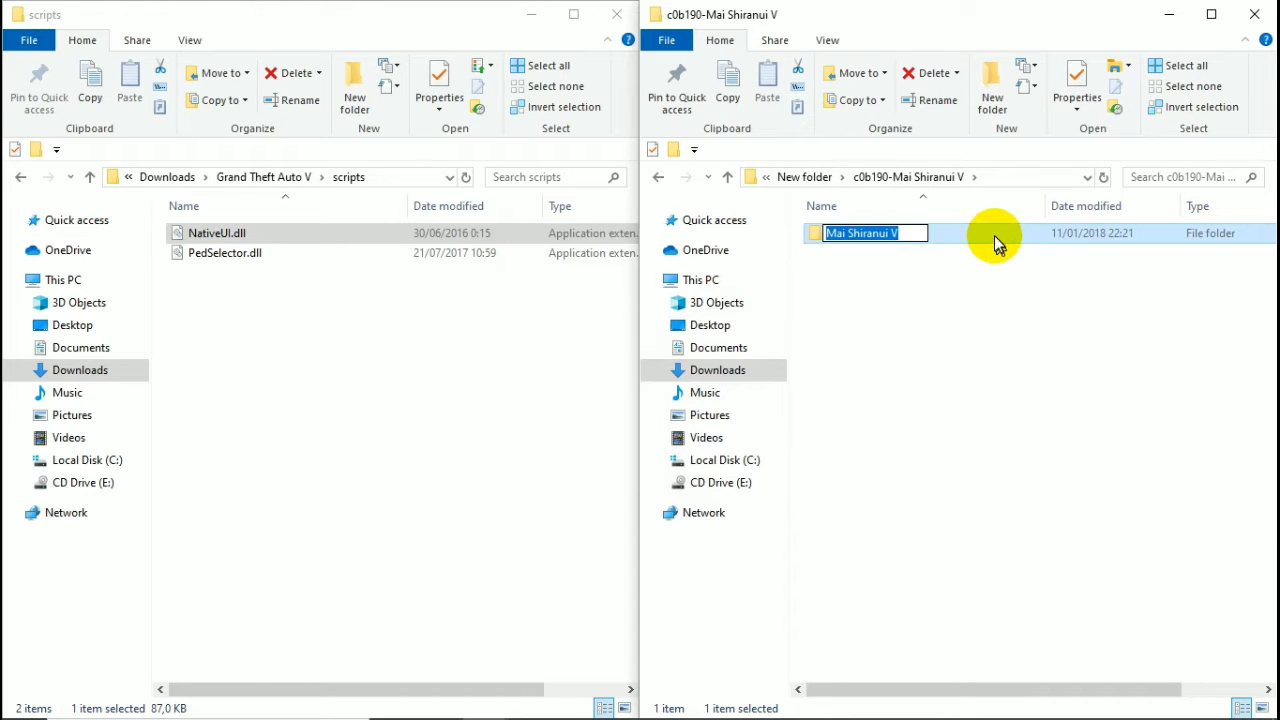
{"action": "double_click", "coordinate": [994, 240]}
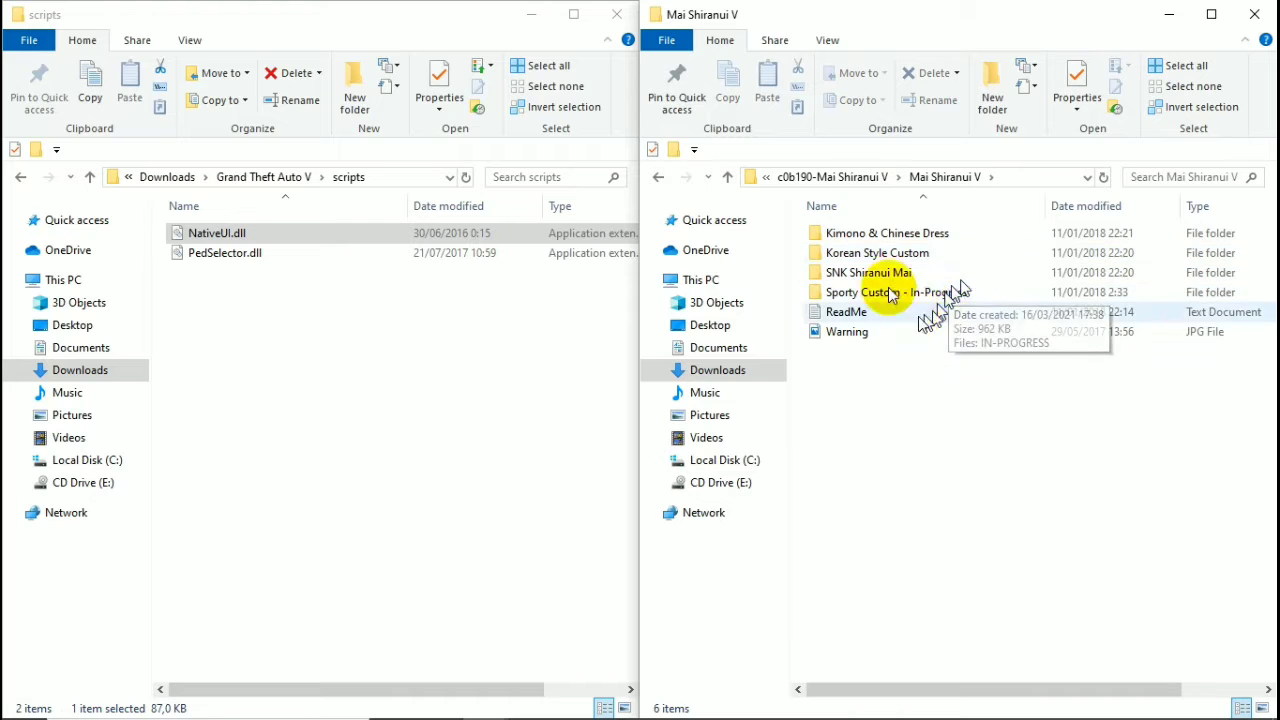
Step: Preview the Shiranui Mai Korean Style image in the Korean Style Custom folder at full window size, then close it
{"action": "left_click", "coordinate": [857, 236]}
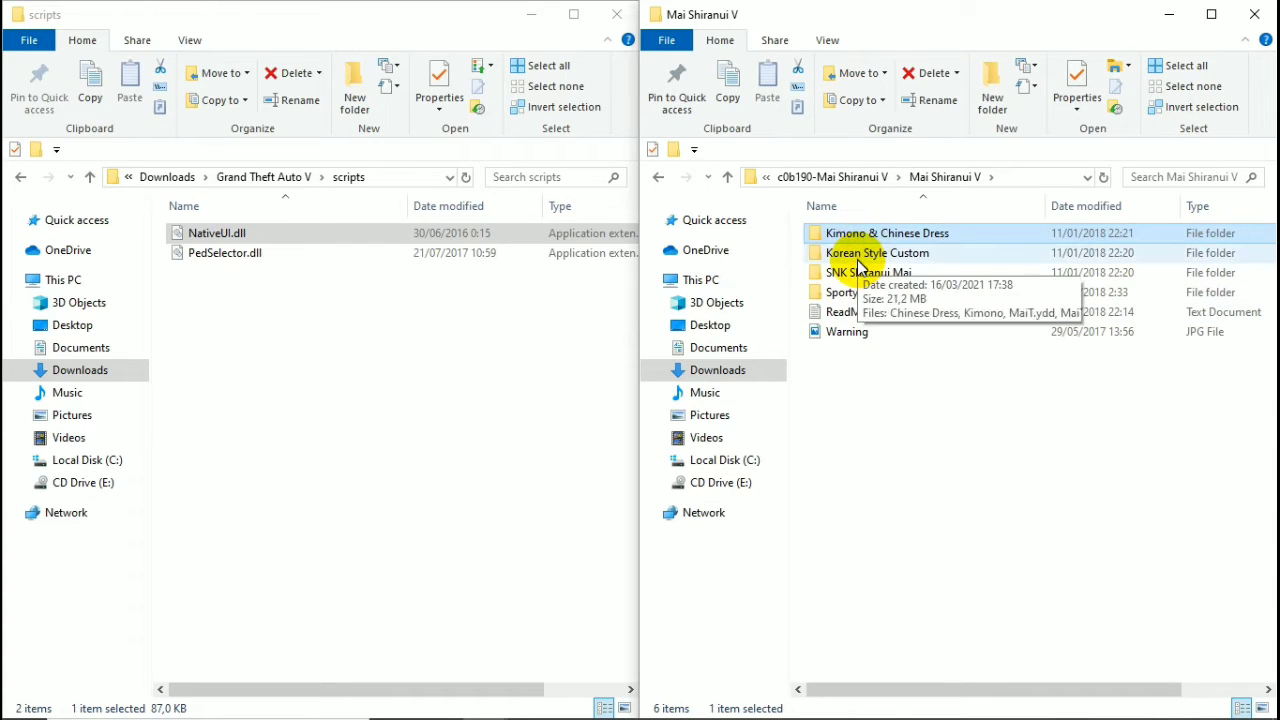
{"action": "left_click", "coordinate": [858, 254]}
{"action": "left_click", "coordinate": [906, 276]}
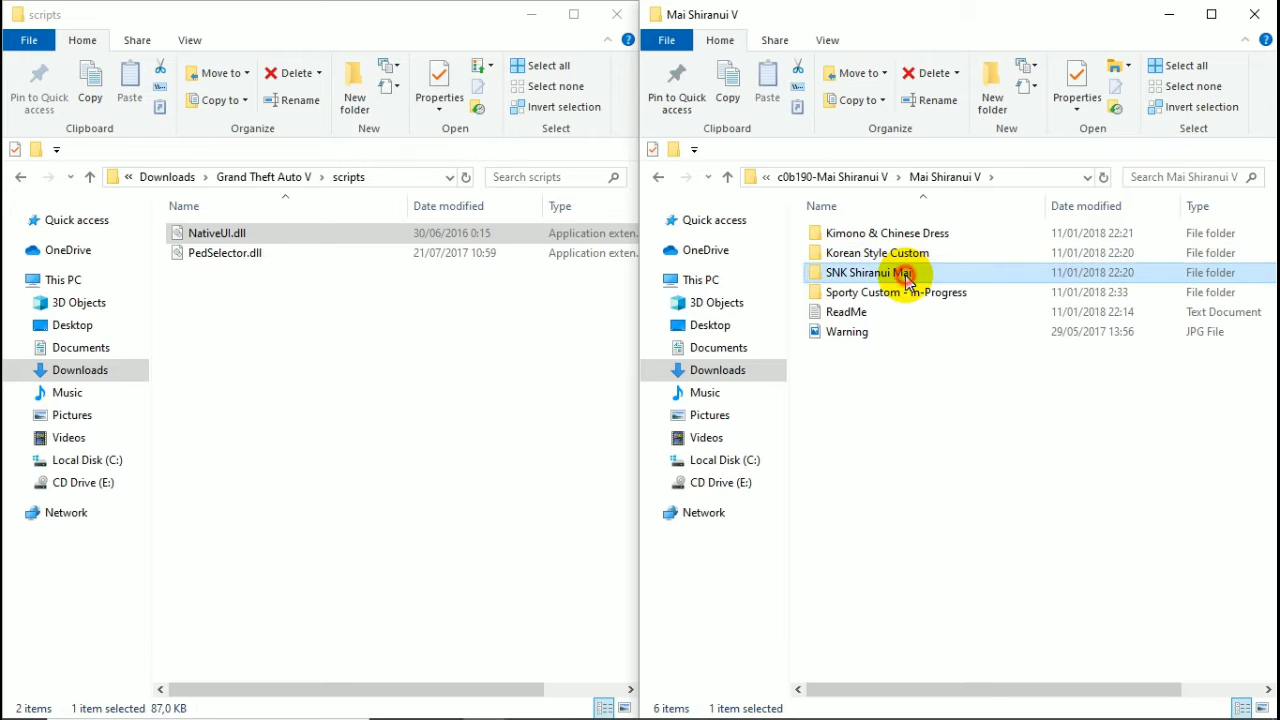
{"action": "left_click", "coordinate": [912, 257]}
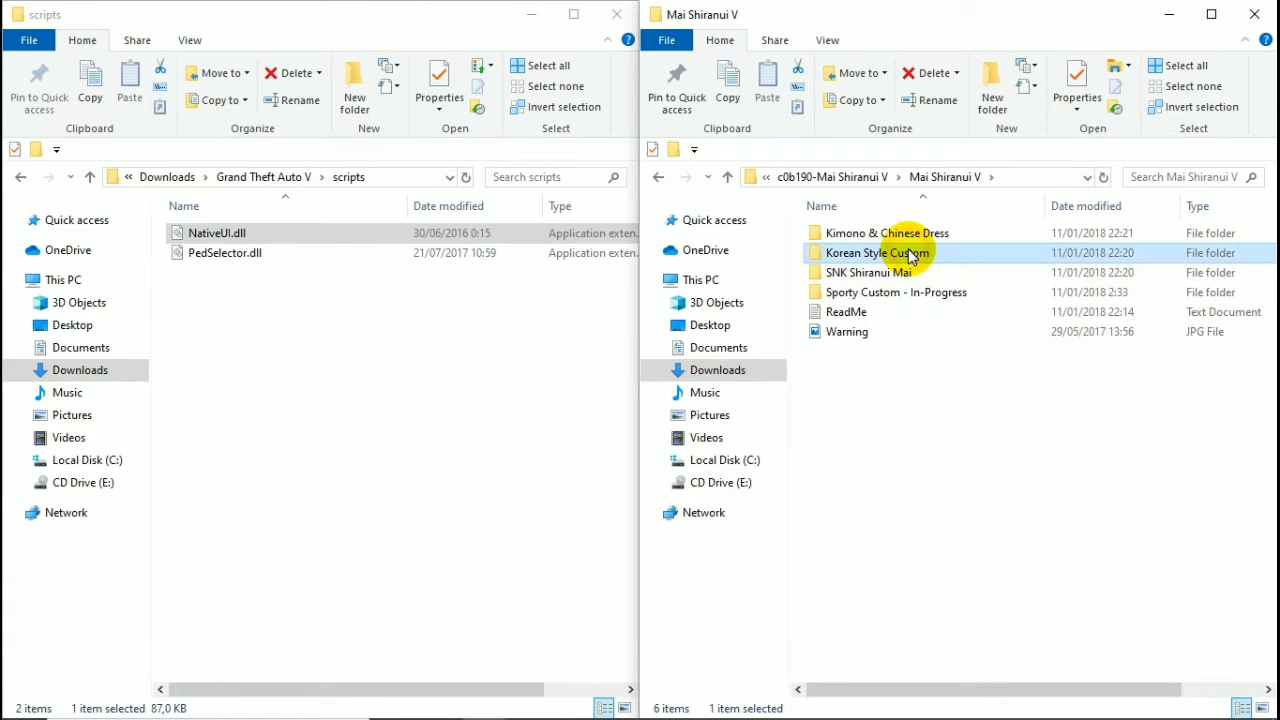
{"action": "double_click", "coordinate": [912, 257]}
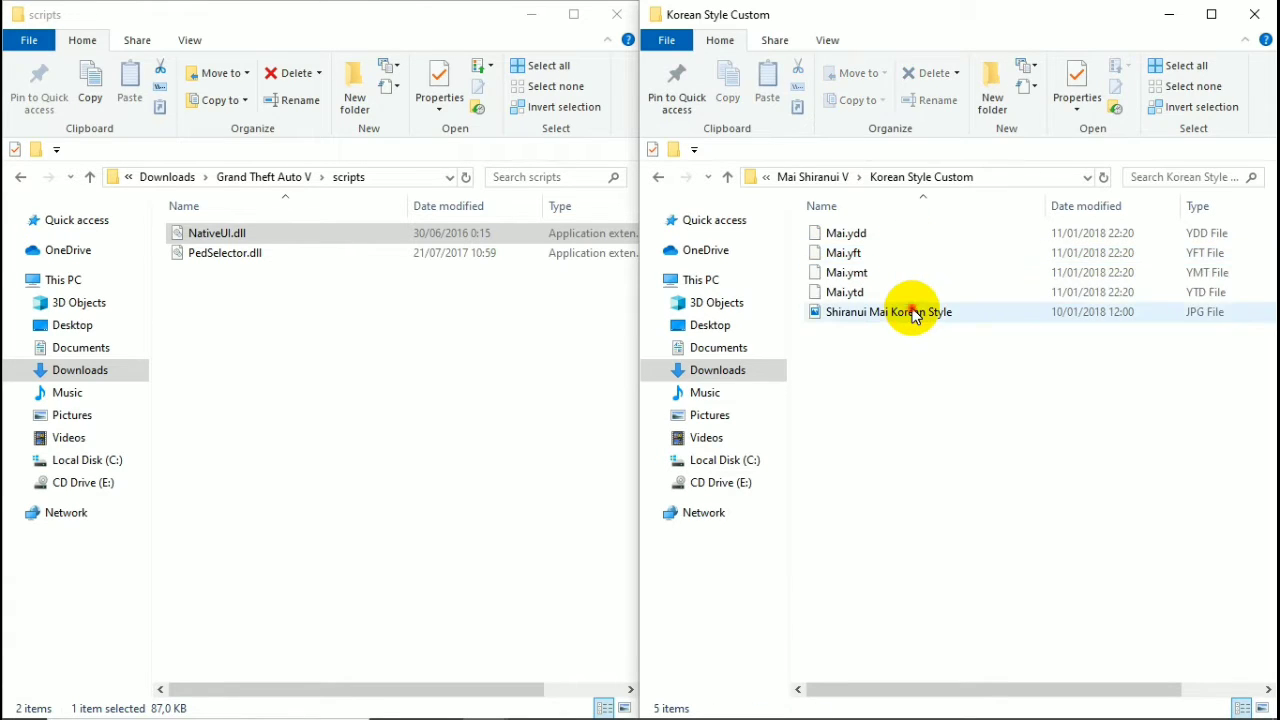
{"action": "left_click", "coordinate": [913, 314]}
{"action": "double_click", "coordinate": [913, 314]}
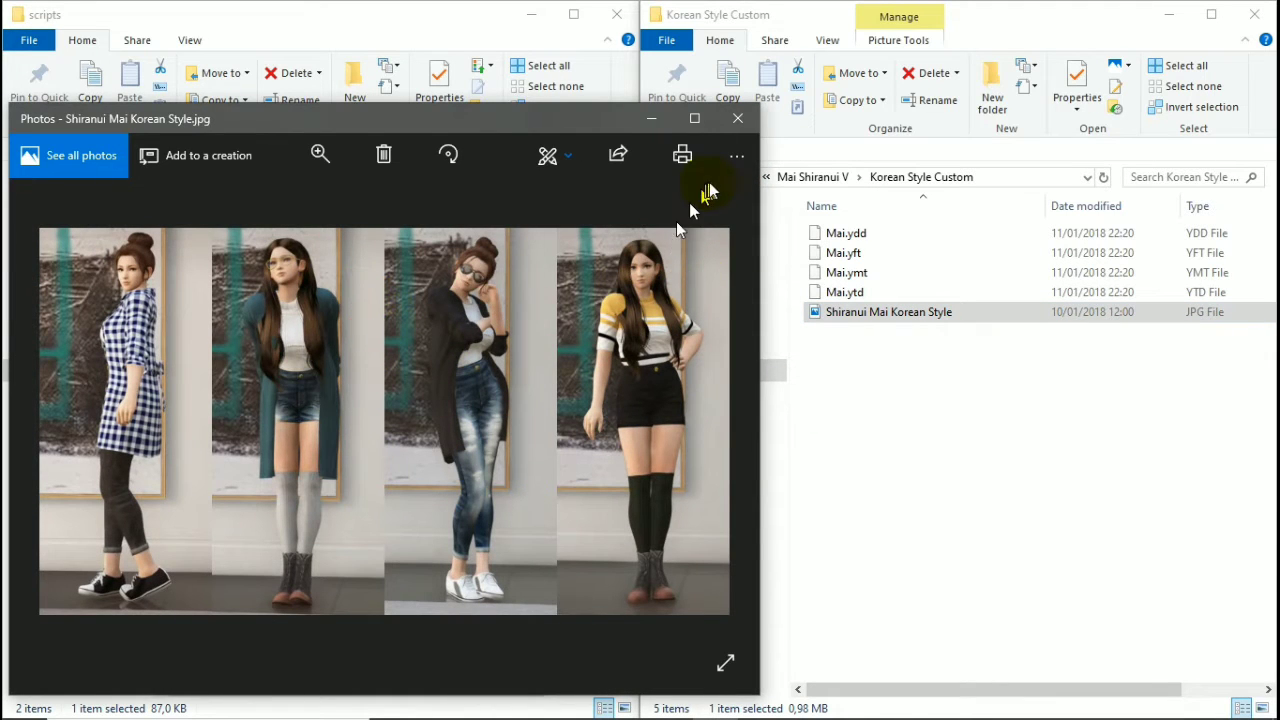
{"action": "left_click", "coordinate": [698, 120]}
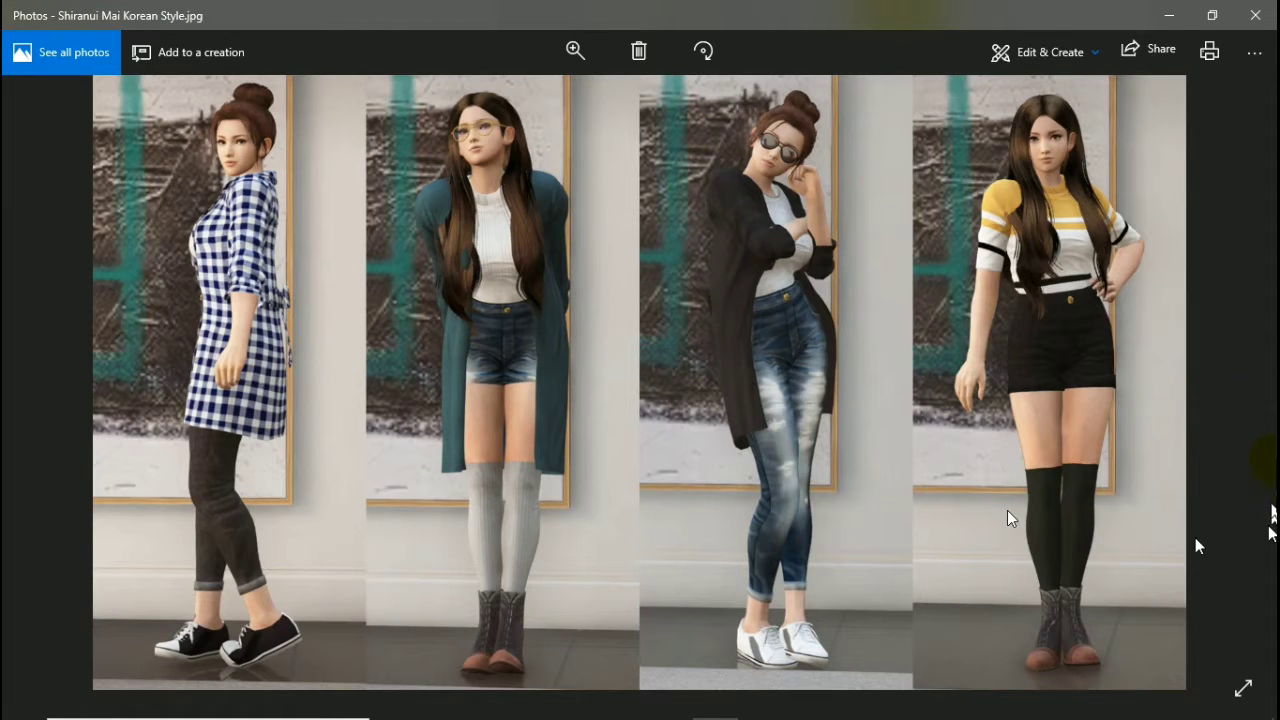
{"action": "left_click", "coordinate": [1255, 15]}
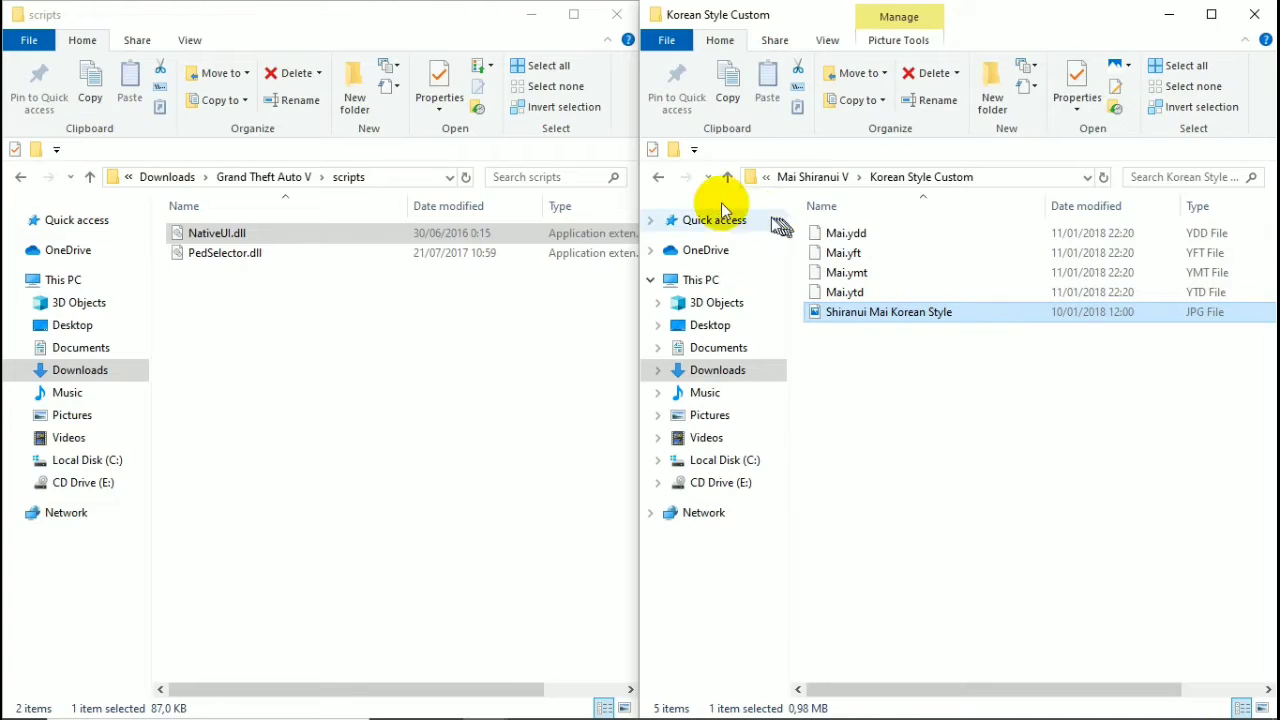
Step: Preview the Chinese Dress and Kimono images in the Kimono & Chinese Dress folder, closing each one
{"action": "left_click", "coordinate": [656, 179]}
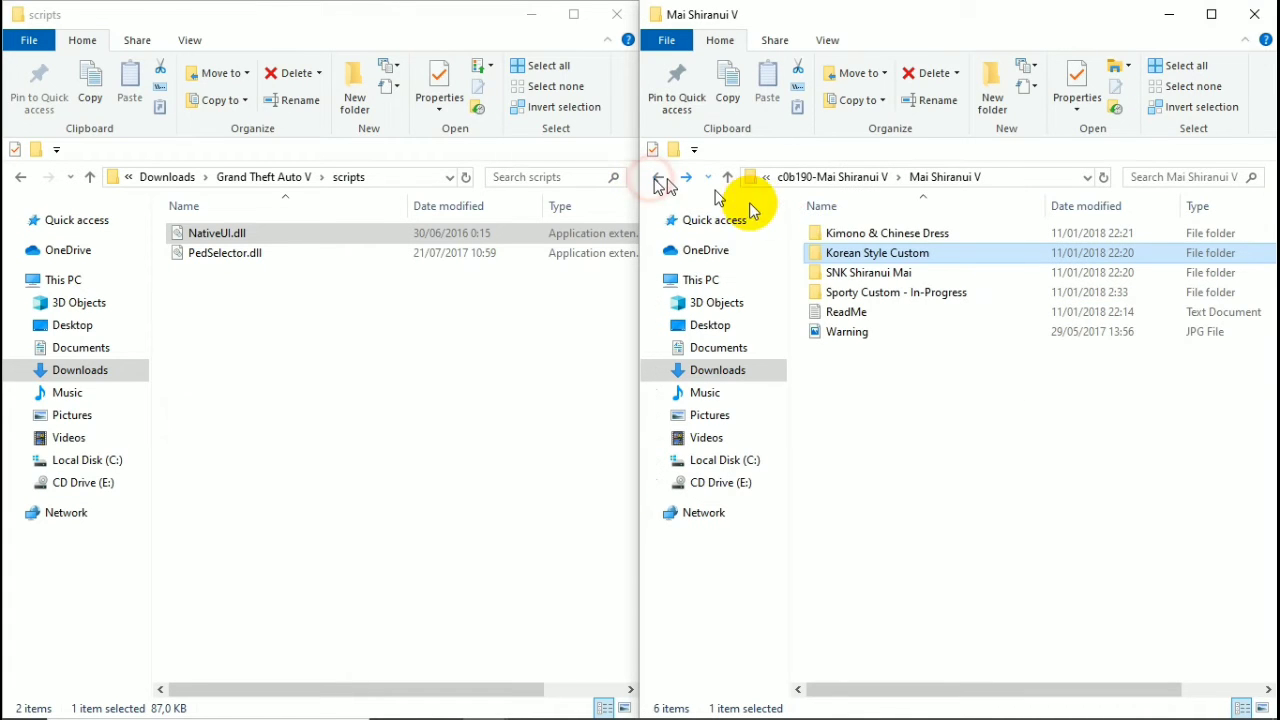
{"action": "double_click", "coordinate": [831, 232]}
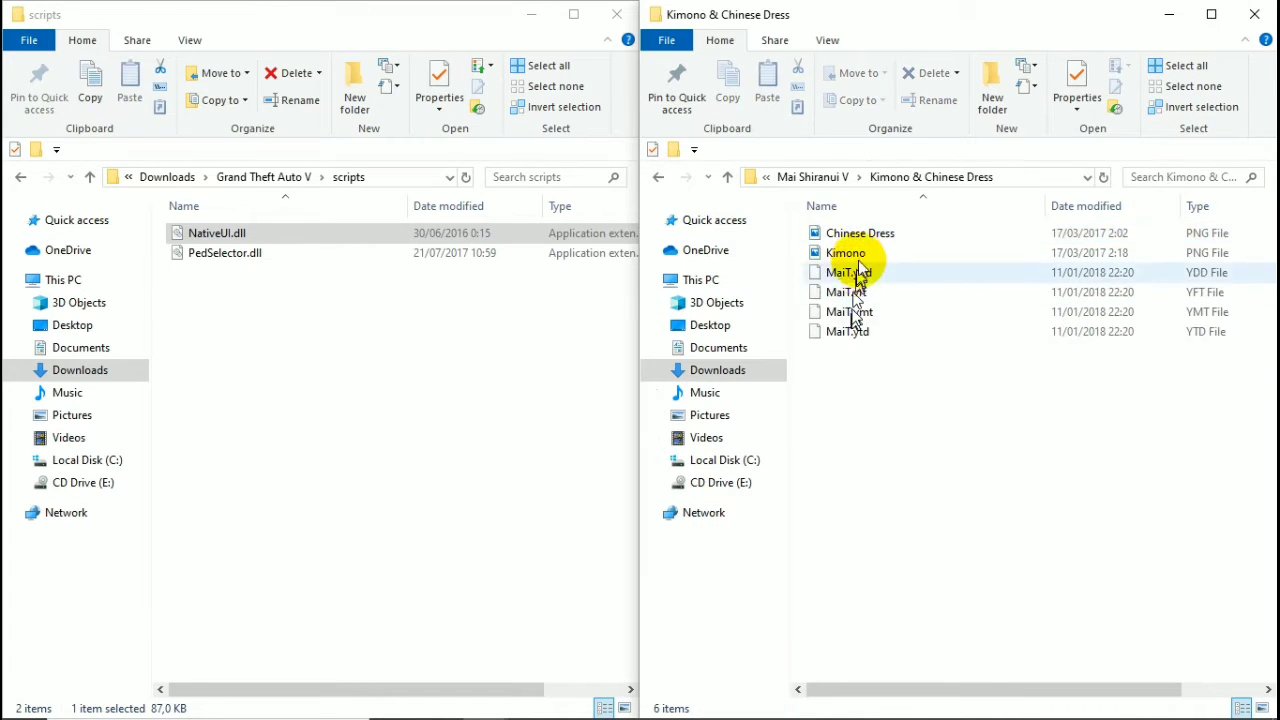
{"action": "left_click", "coordinate": [862, 240]}
{"action": "double_click", "coordinate": [862, 241]}
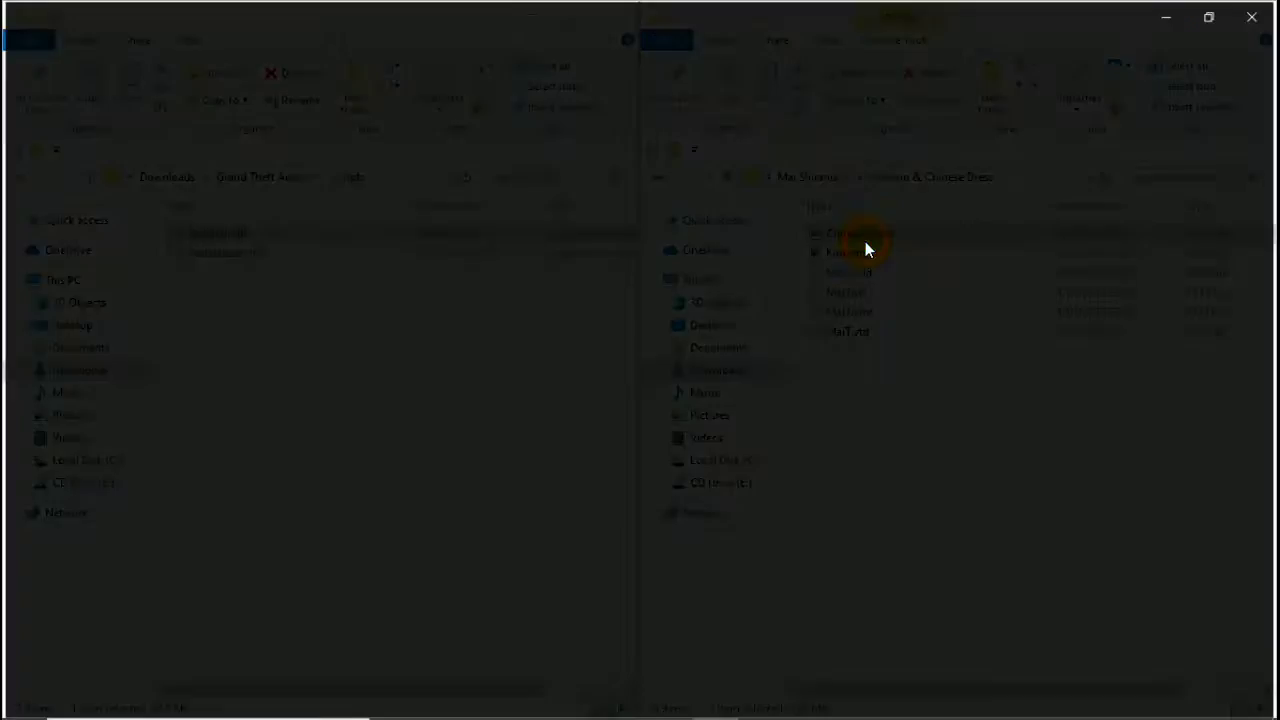
{"action": "left_click", "coordinate": [1255, 15]}
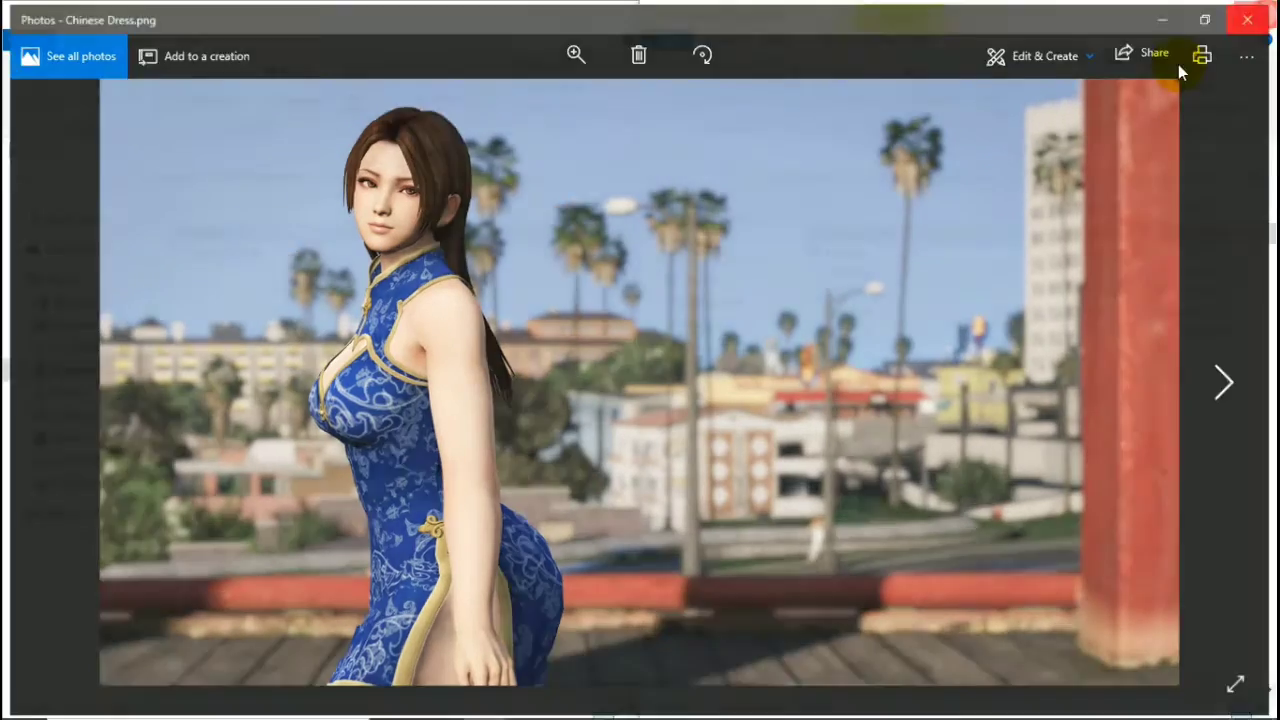
{"action": "left_click", "coordinate": [935, 262]}
{"action": "double_click", "coordinate": [935, 262]}
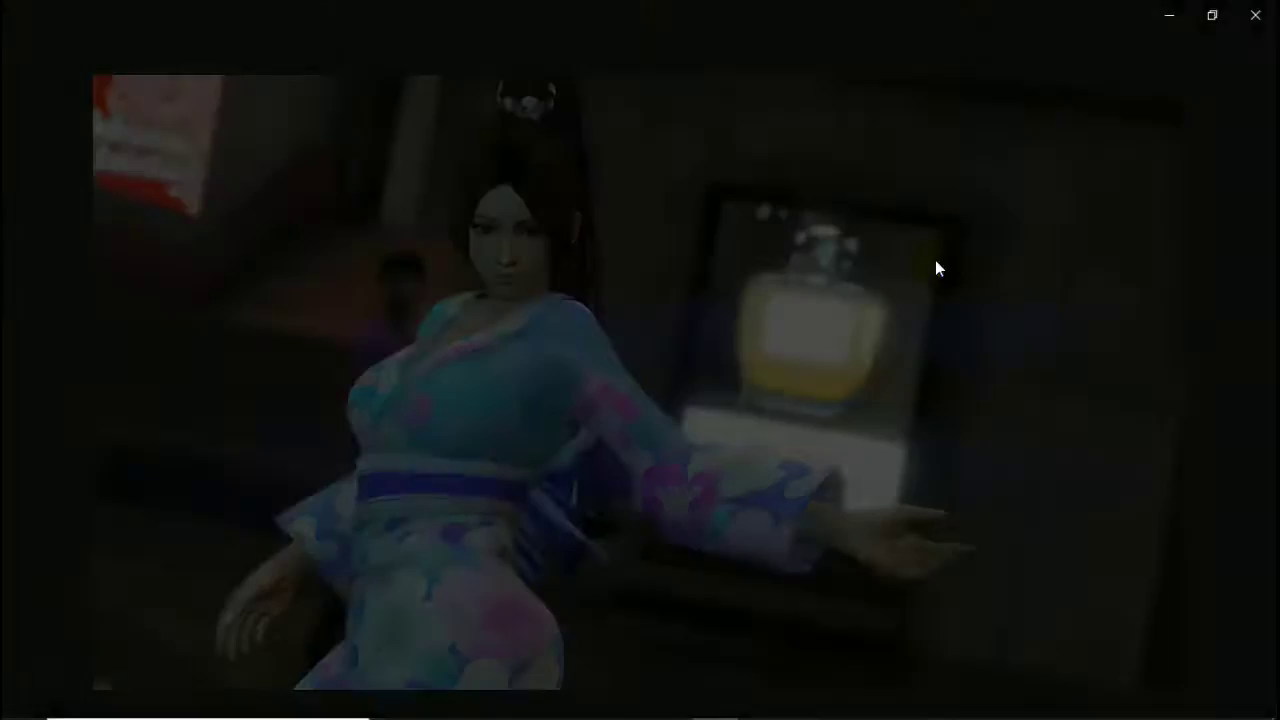
{"action": "left_click", "coordinate": [1257, 16]}
Step: Open the Korean Style Custom folder again and close the window showing the Grand Theft Auto V scripts folder
{"action": "left_click", "coordinate": [660, 176]}
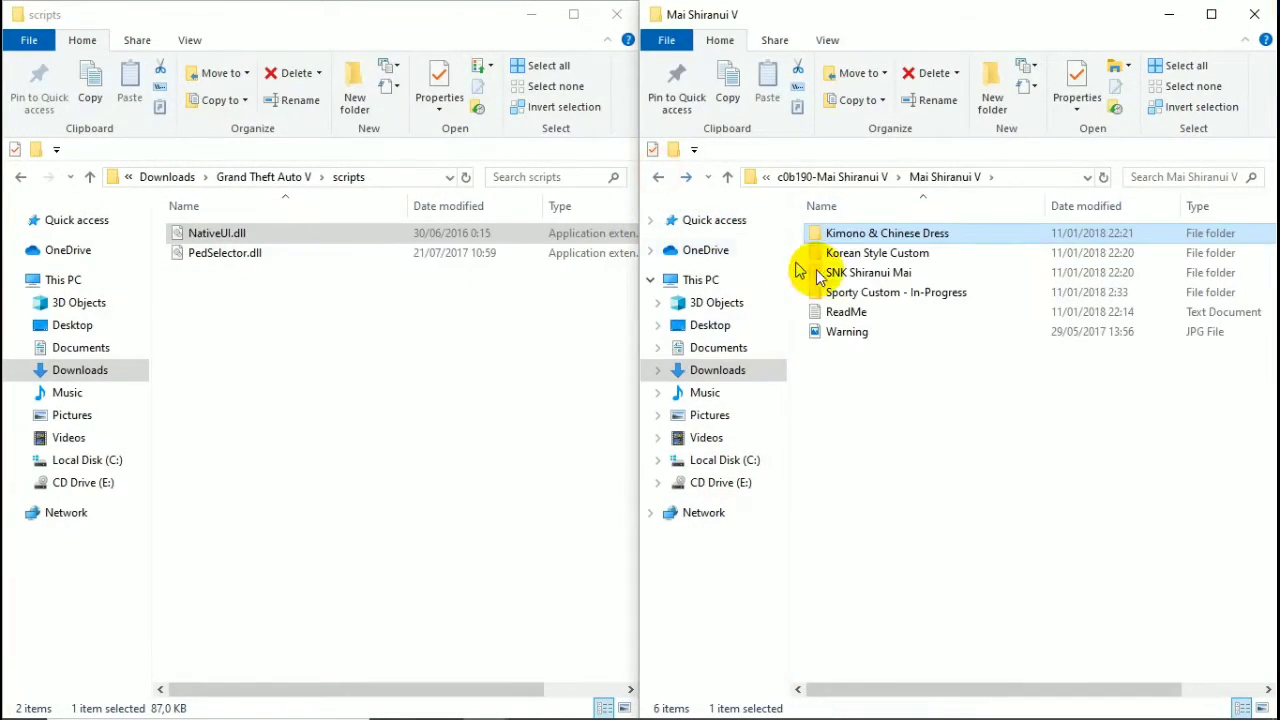
{"action": "double_click", "coordinate": [845, 254]}
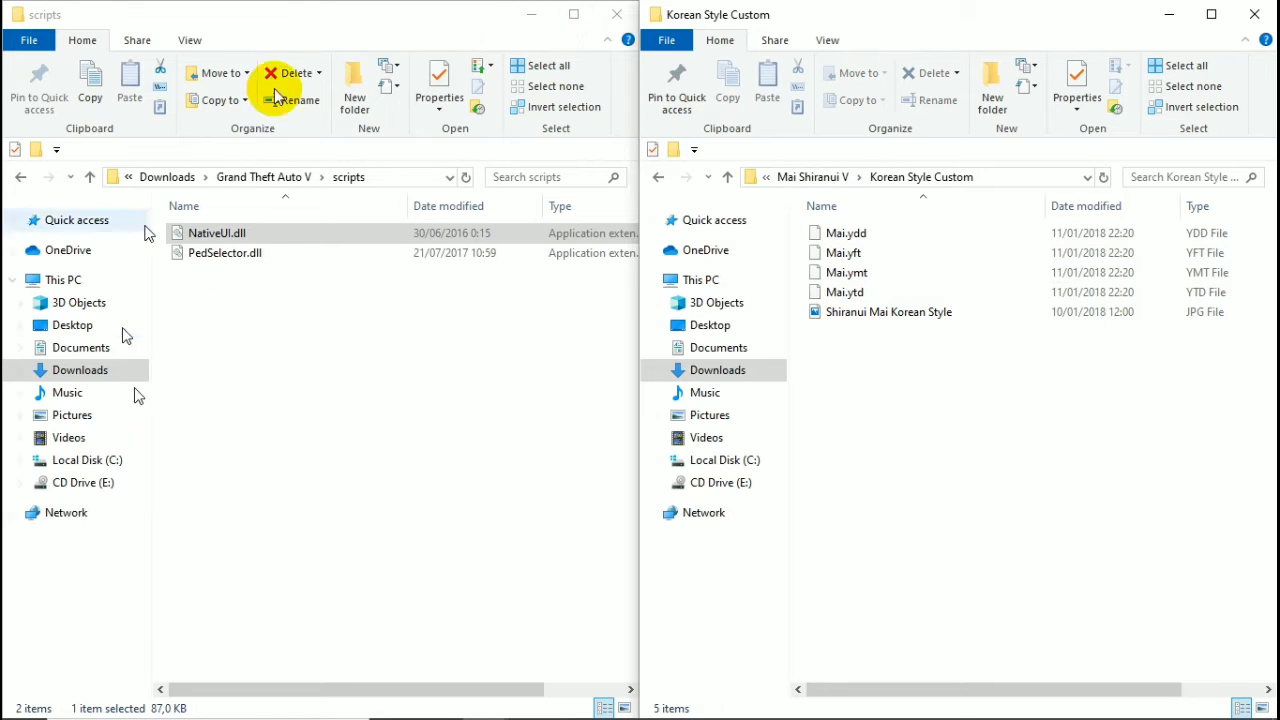
{"action": "left_click", "coordinate": [619, 18]}
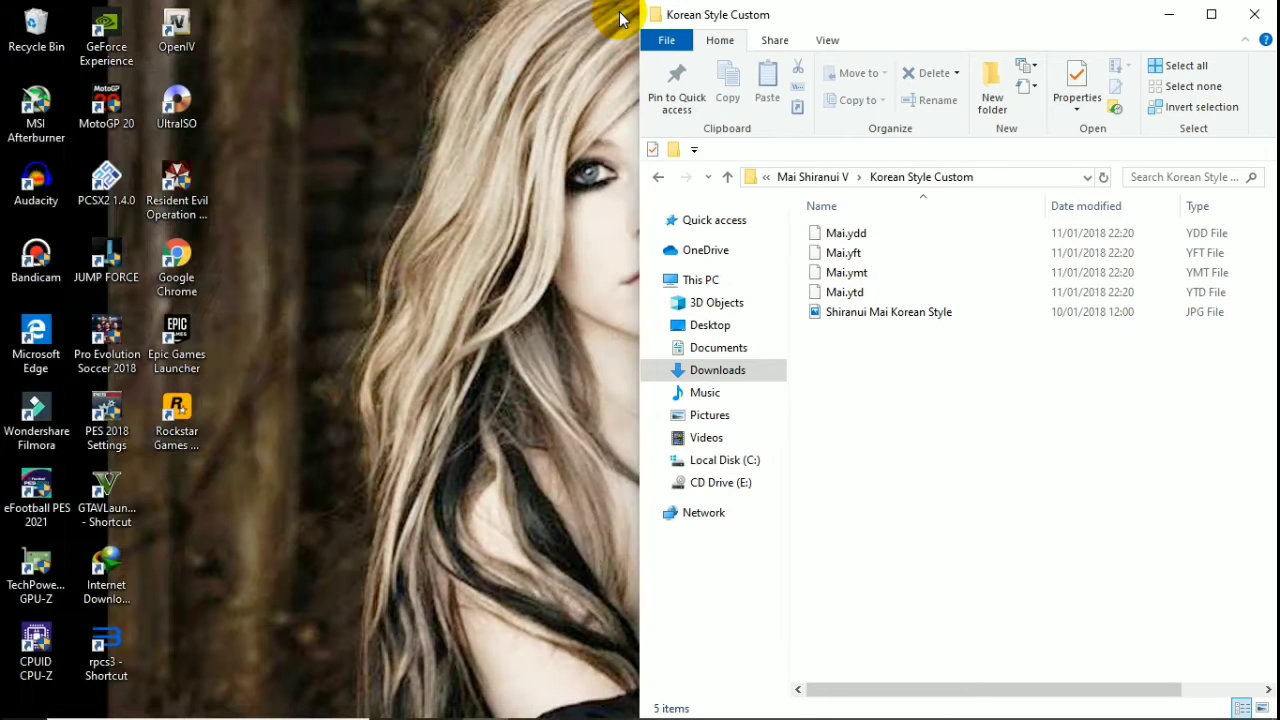
Step: Launch OpenIV and load the Windows version of Grand Theft Auto V
{"action": "left_click", "coordinate": [186, 42]}
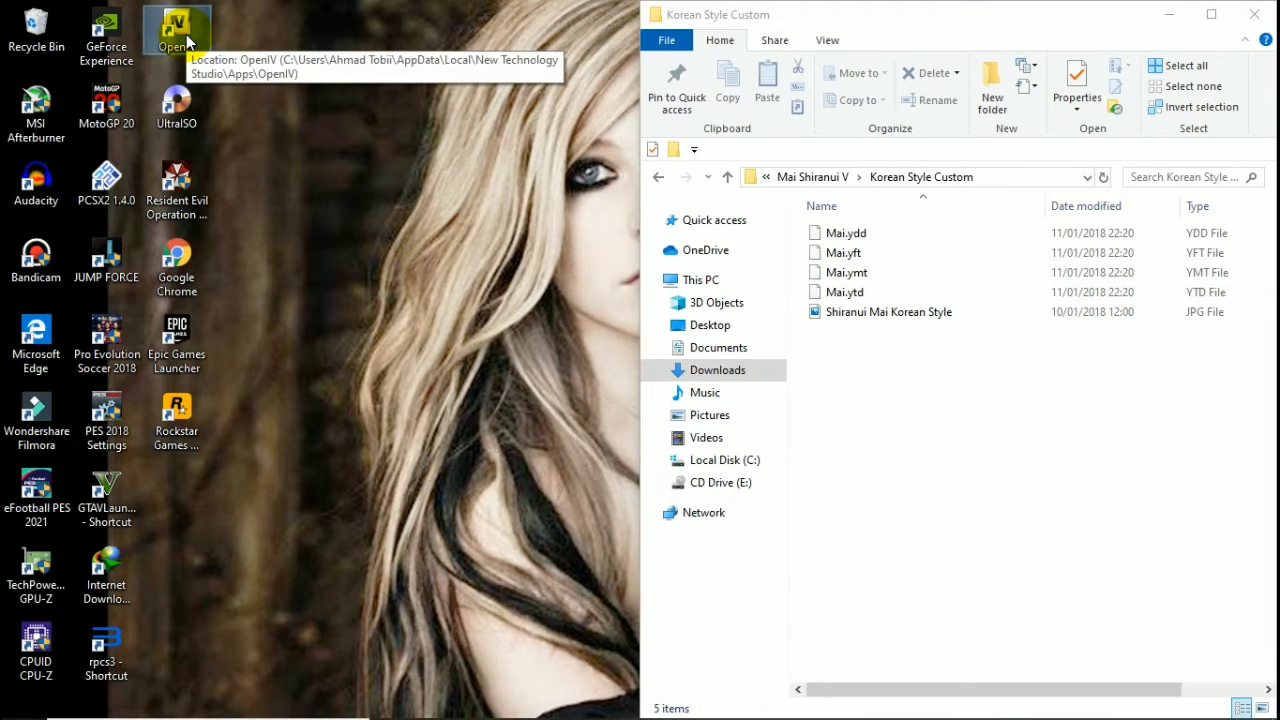
{"action": "double_click", "coordinate": [186, 42]}
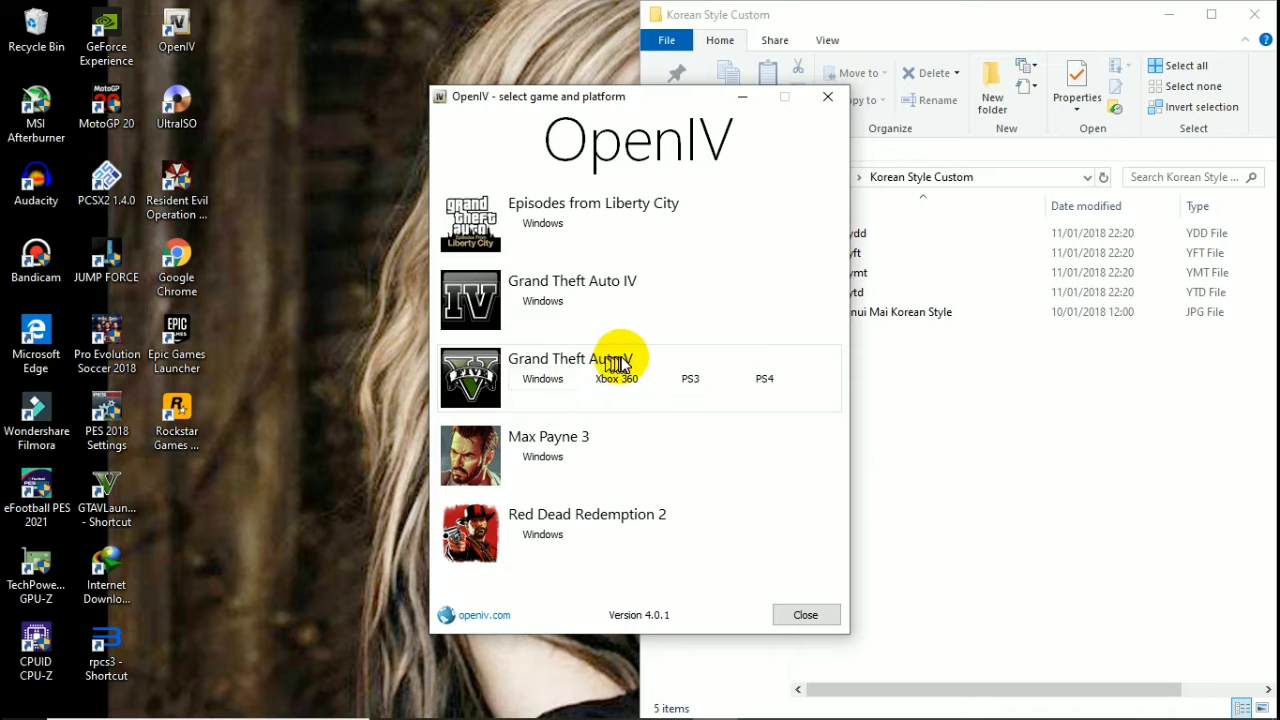
{"action": "left_click", "coordinate": [541, 379]}
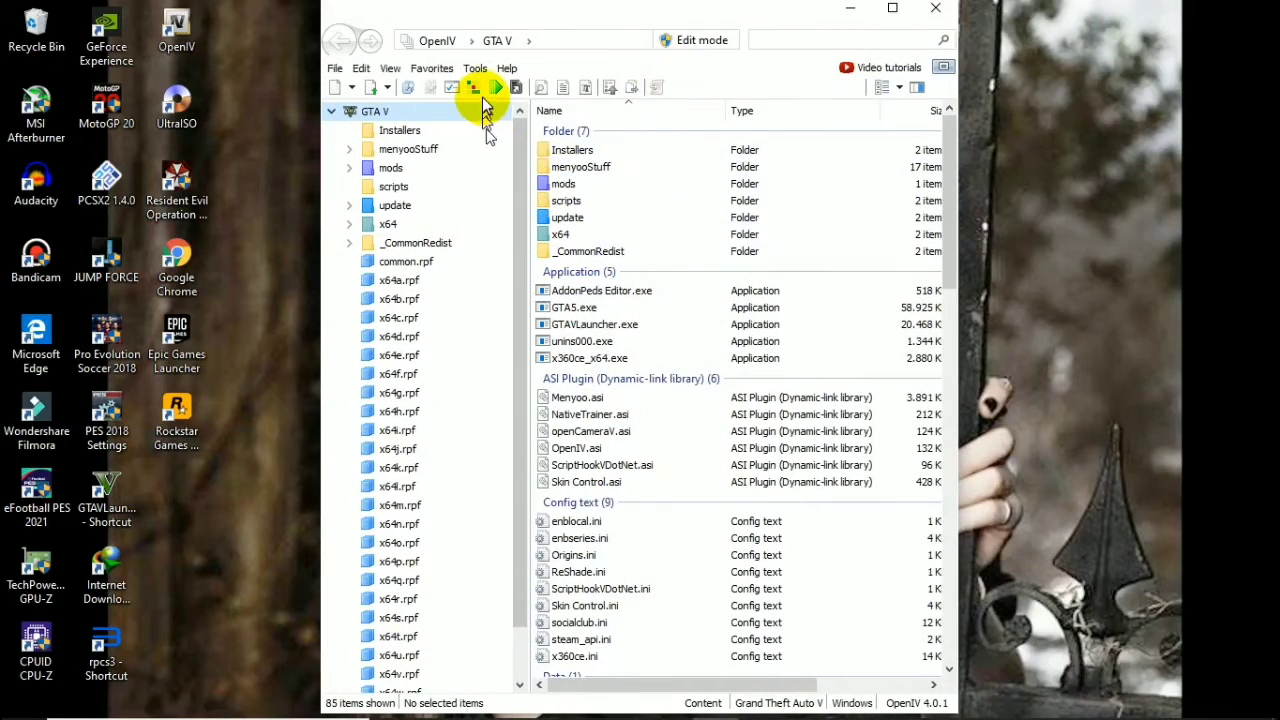
Step: Check the GTA V plugins in the ASI Manager, close it and enable edit mode, accepting the warning
{"action": "left_click", "coordinate": [452, 88]}
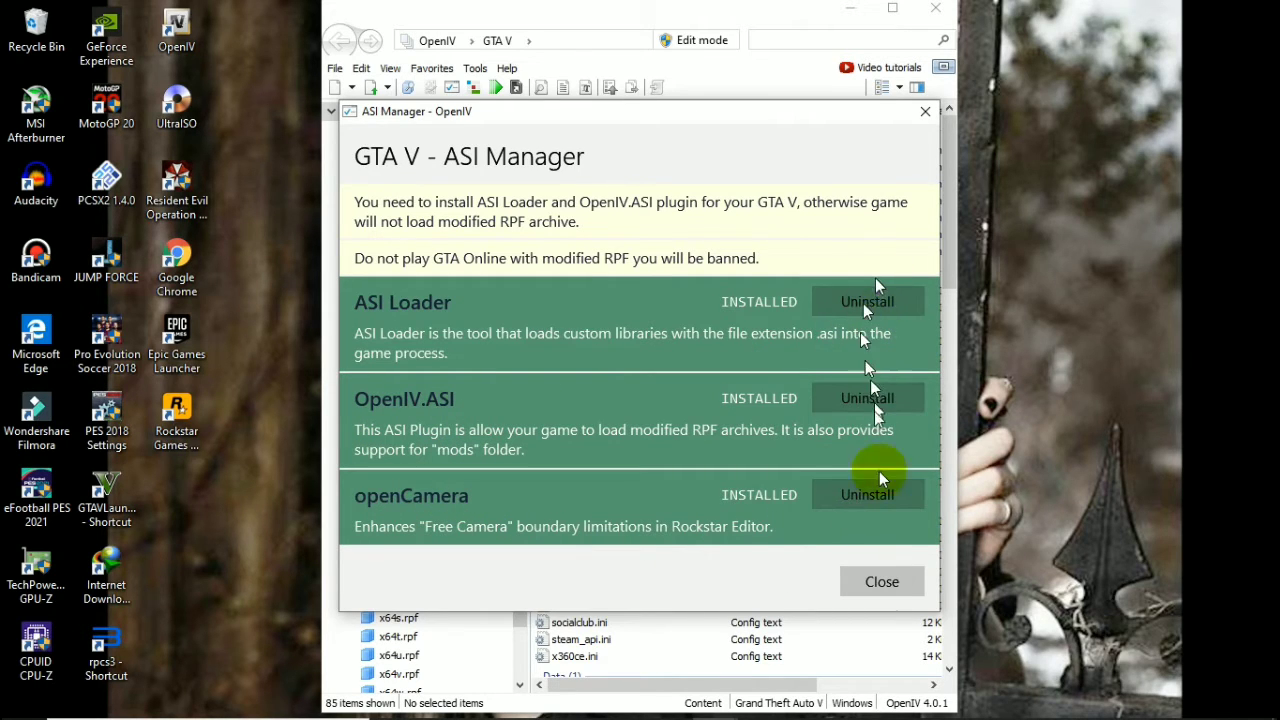
{"action": "left_click", "coordinate": [880, 584]}
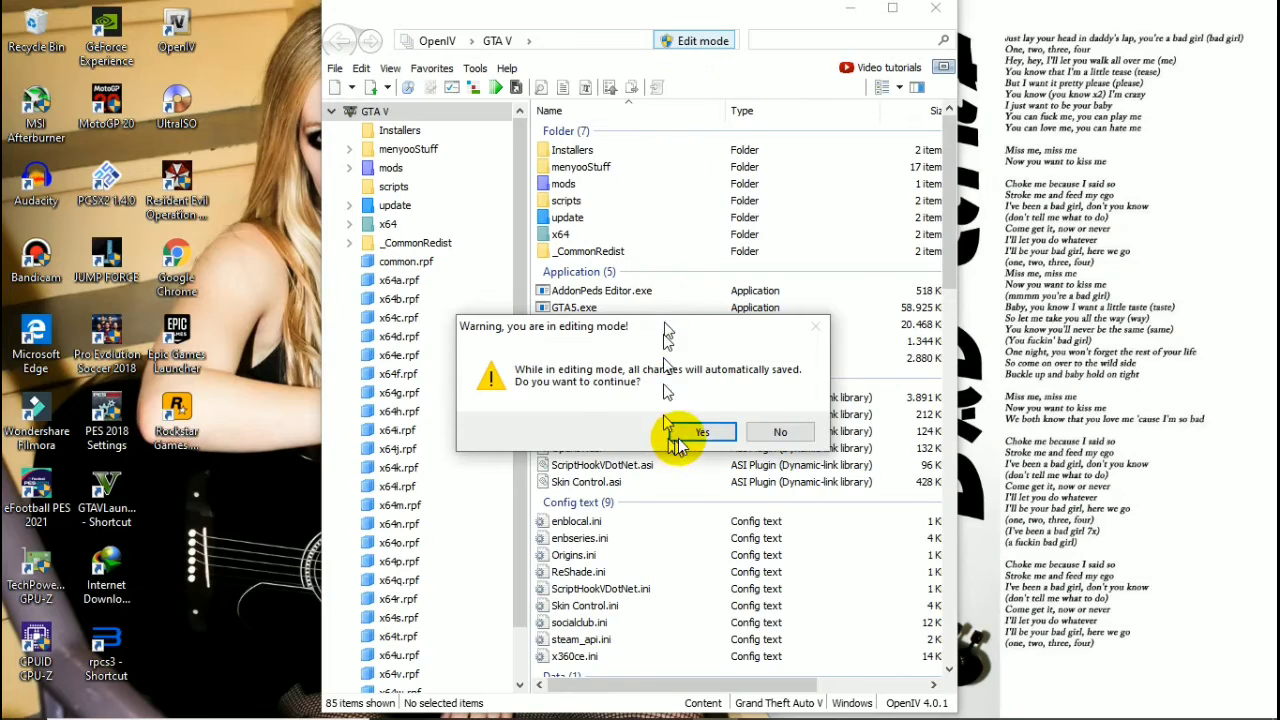
{"action": "left_click", "coordinate": [700, 432]}
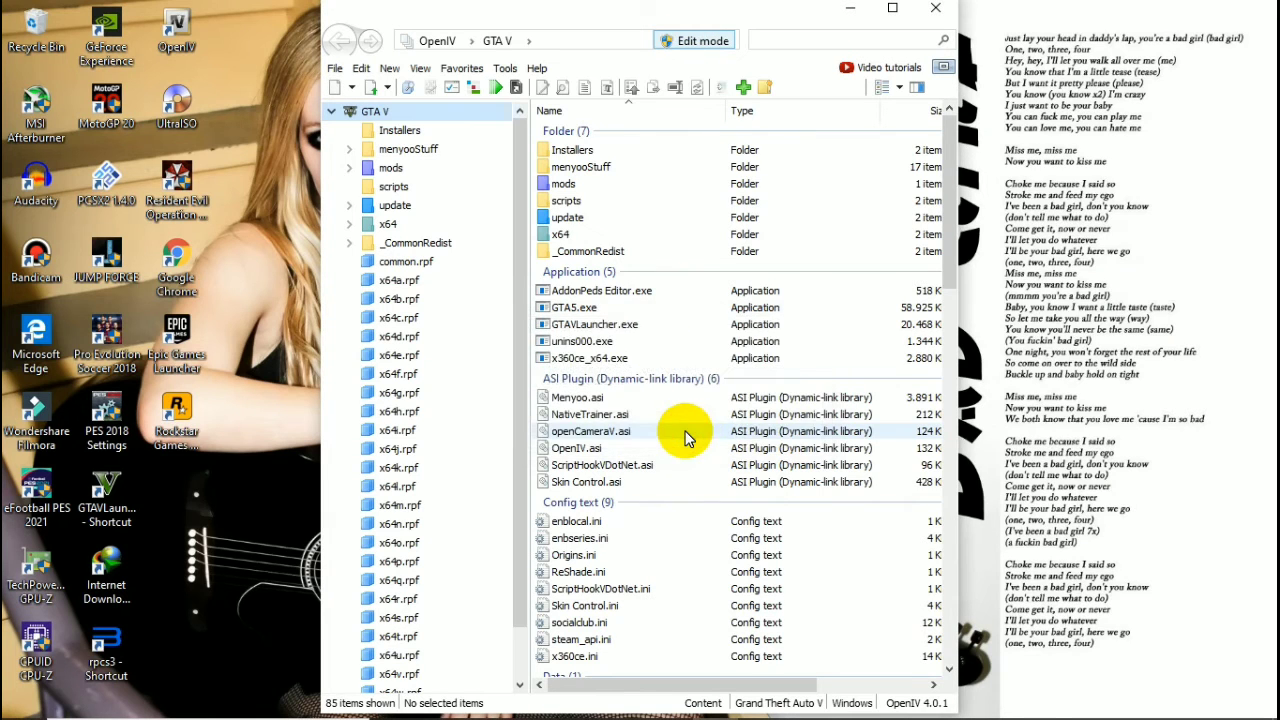
Step: Open peds.rpf inside mods/update/x64/dlcpacks/addonpeds/dlc.rpf
{"action": "double_click", "coordinate": [577, 188]}
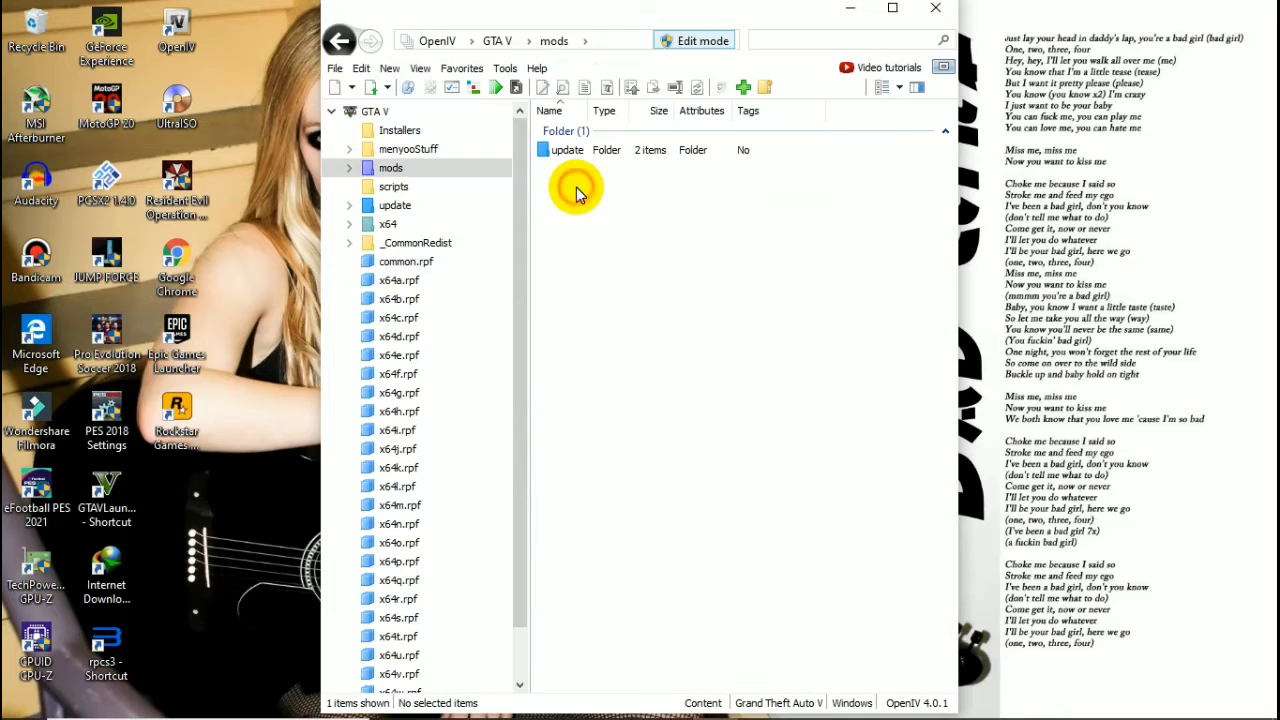
{"action": "double_click", "coordinate": [587, 160]}
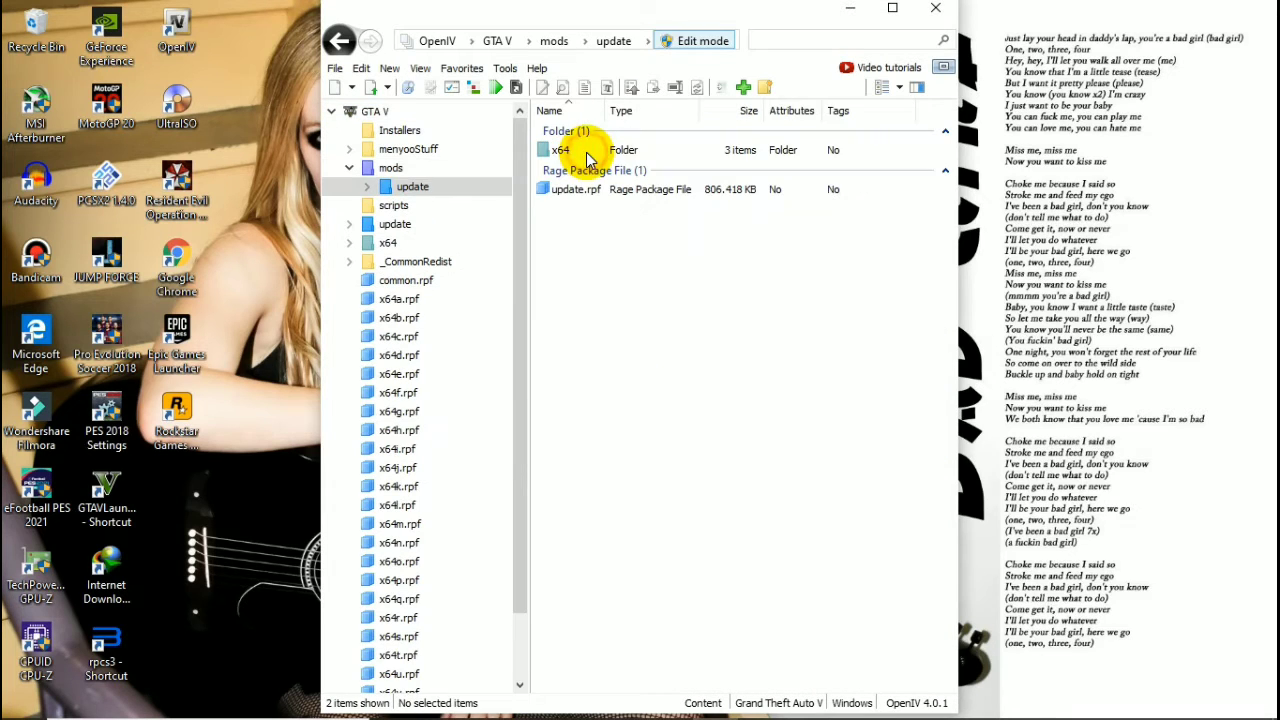
{"action": "left_click", "coordinate": [585, 155]}
{"action": "double_click", "coordinate": [585, 155]}
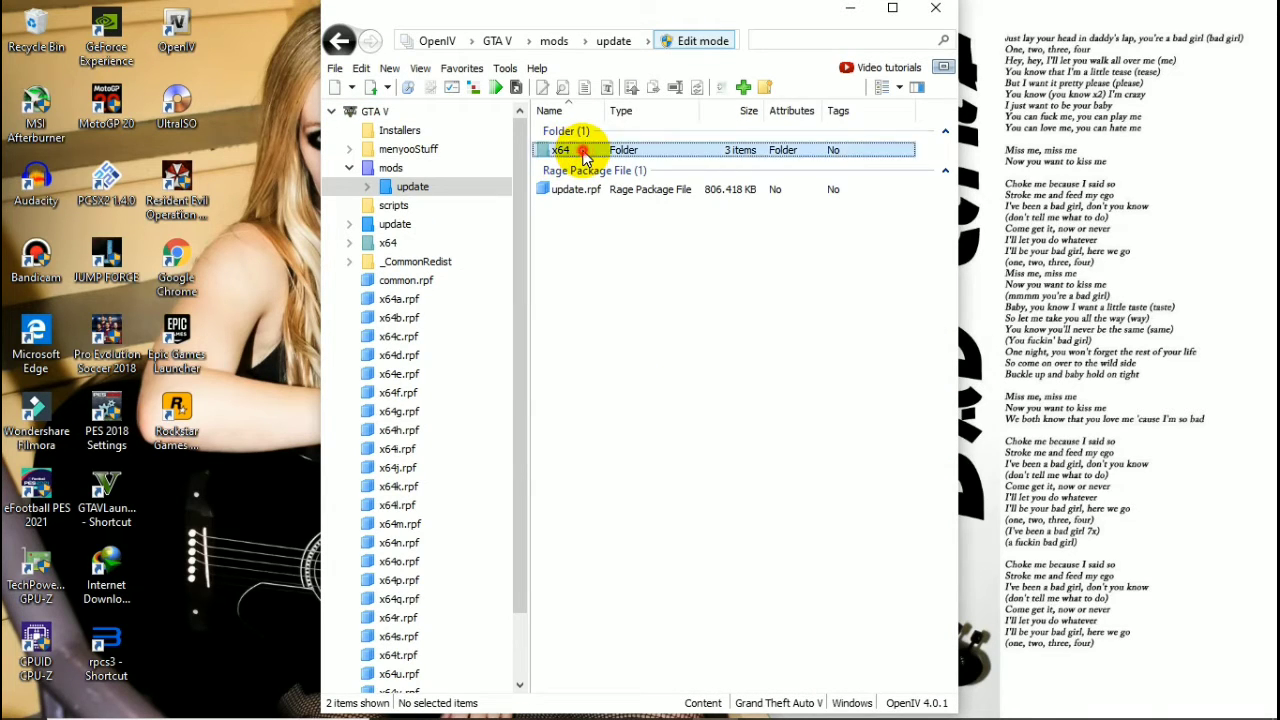
{"action": "double_click", "coordinate": [577, 171]}
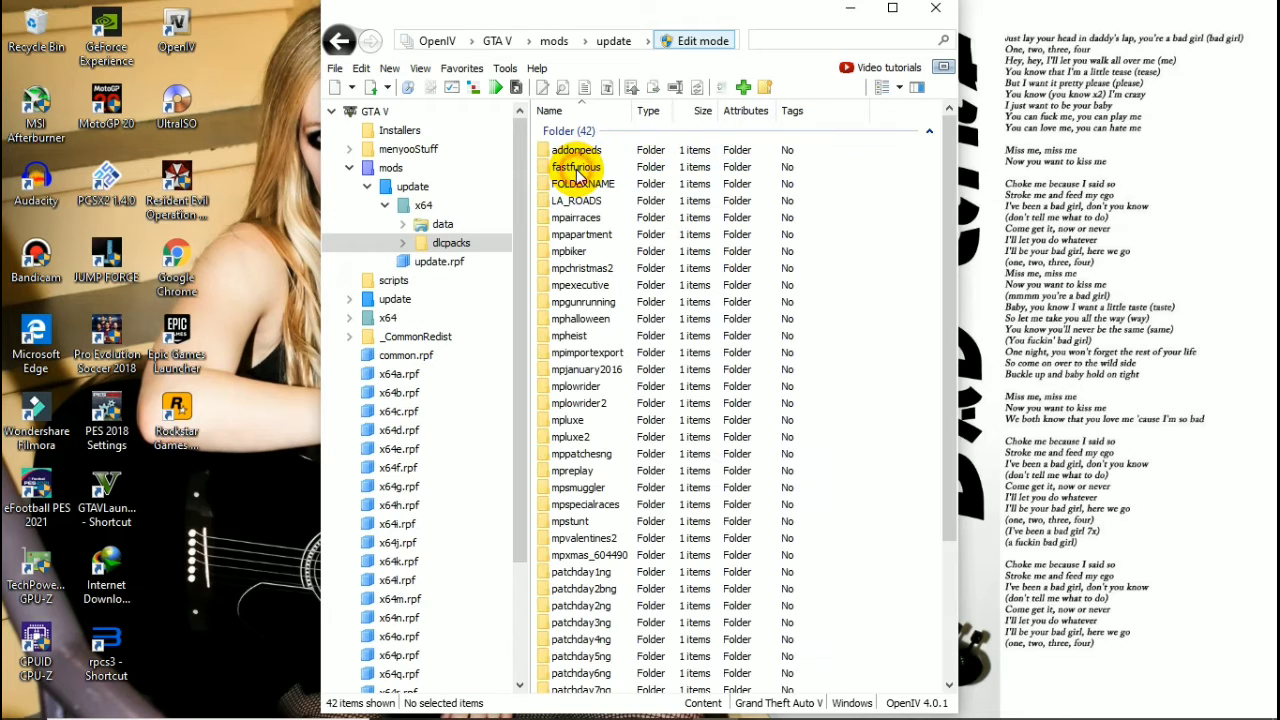
{"action": "left_click", "coordinate": [589, 151]}
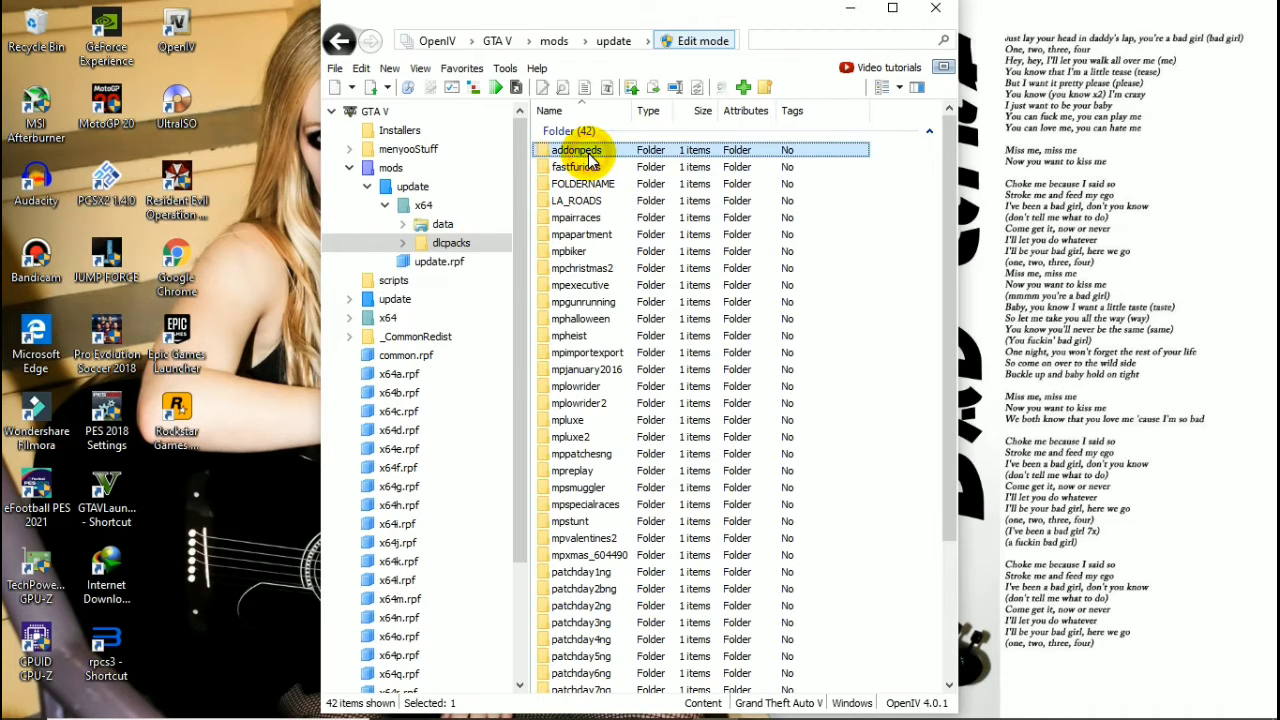
{"action": "double_click", "coordinate": [622, 152]}
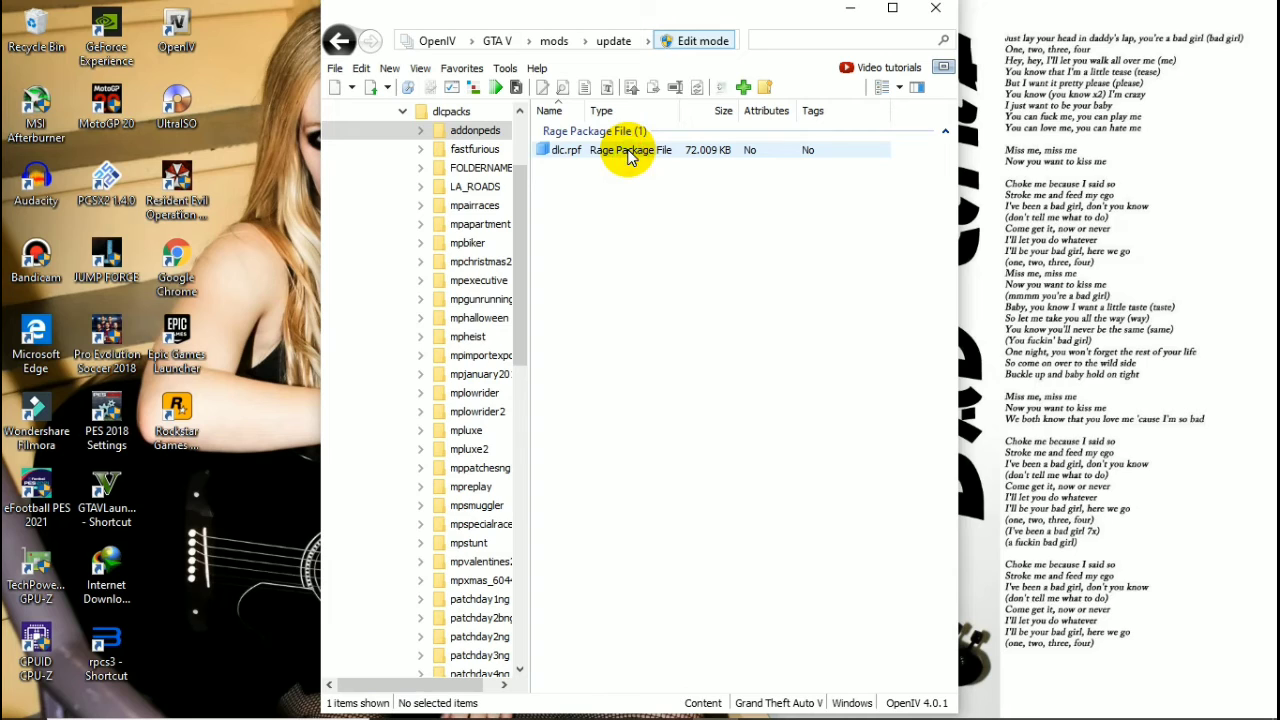
{"action": "double_click", "coordinate": [580, 158]}
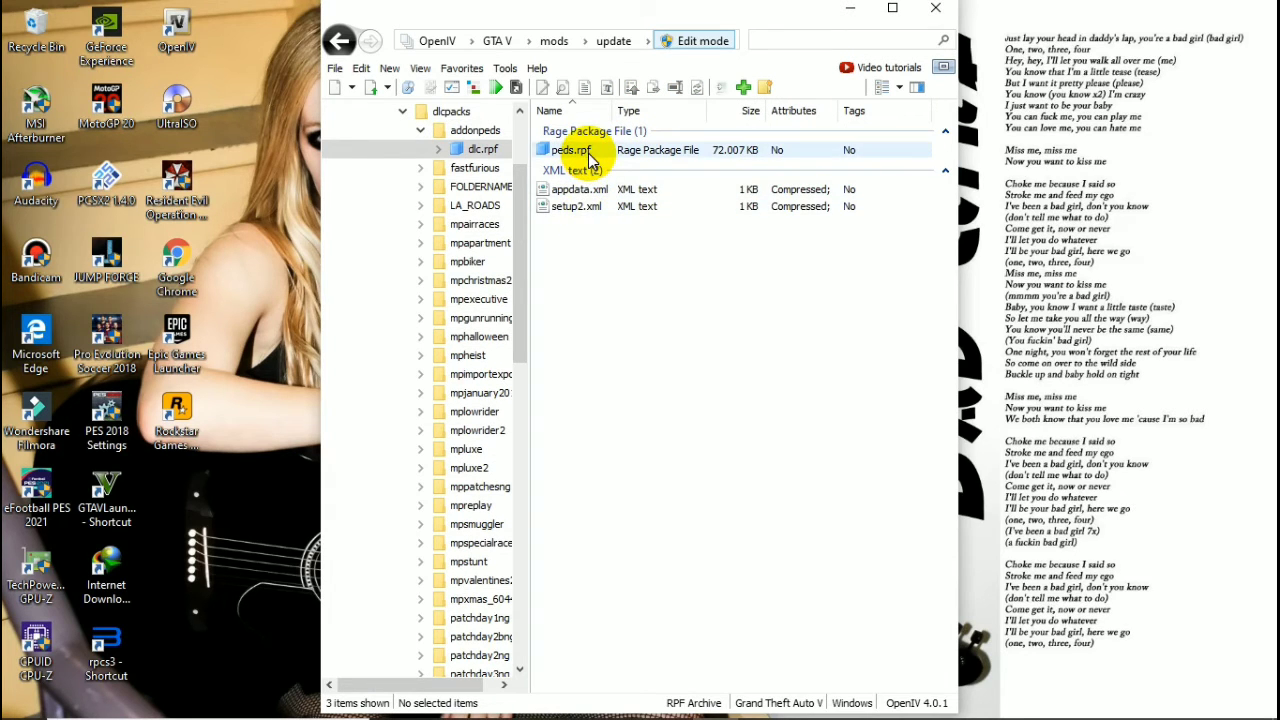
{"action": "double_click", "coordinate": [589, 159]}
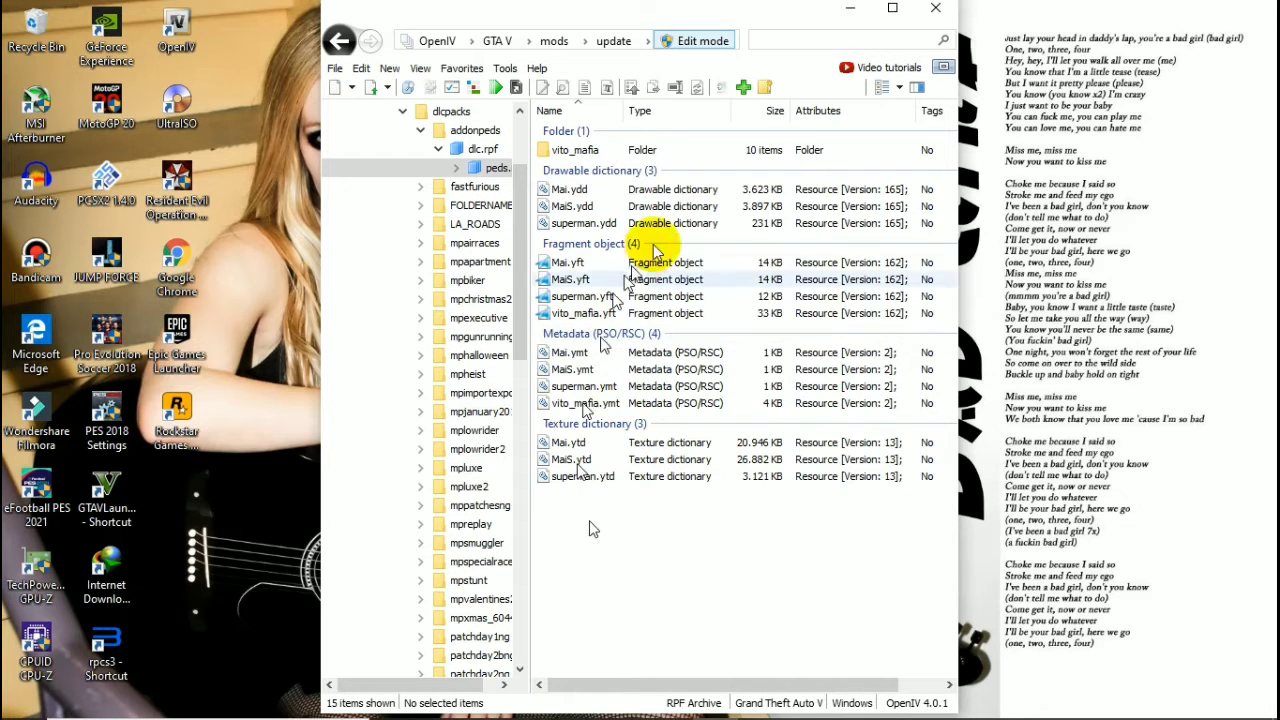
{"action": "left_click_drag", "start_coordinate": [693, 582], "coordinate": [634, 134]}
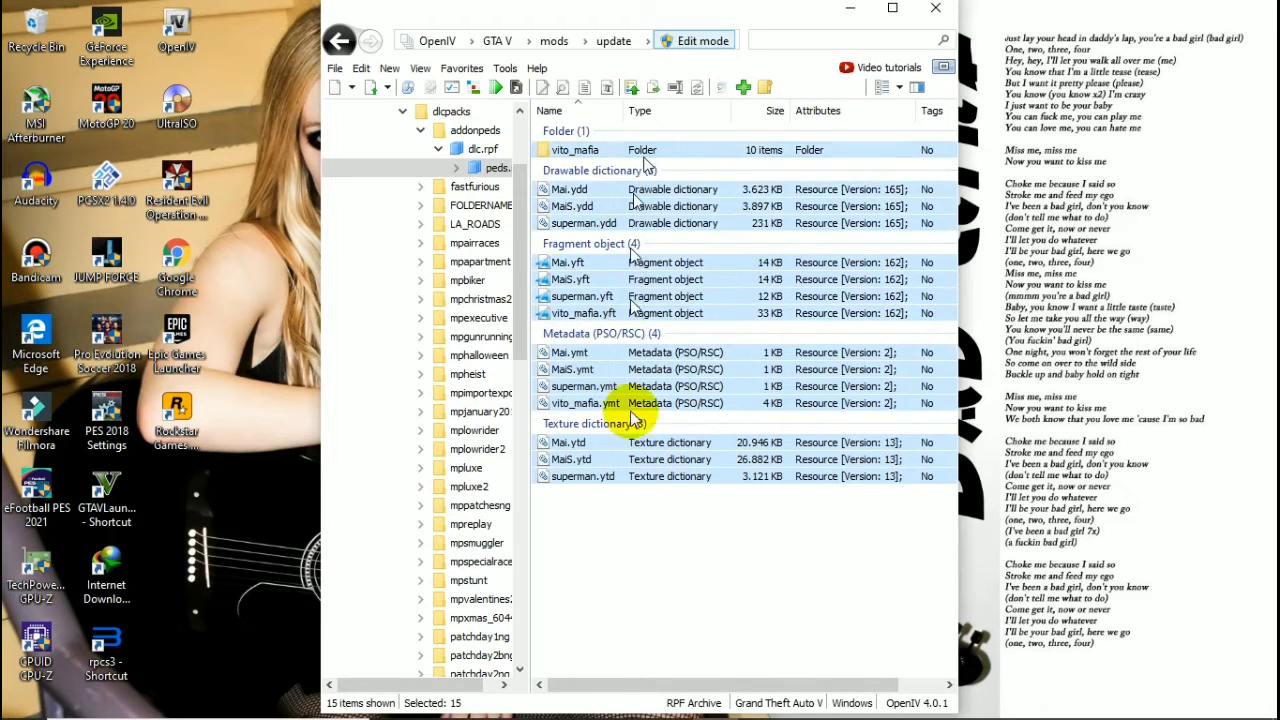
{"action": "left_click_drag", "start_coordinate": [645, 585], "coordinate": [778, 593]}
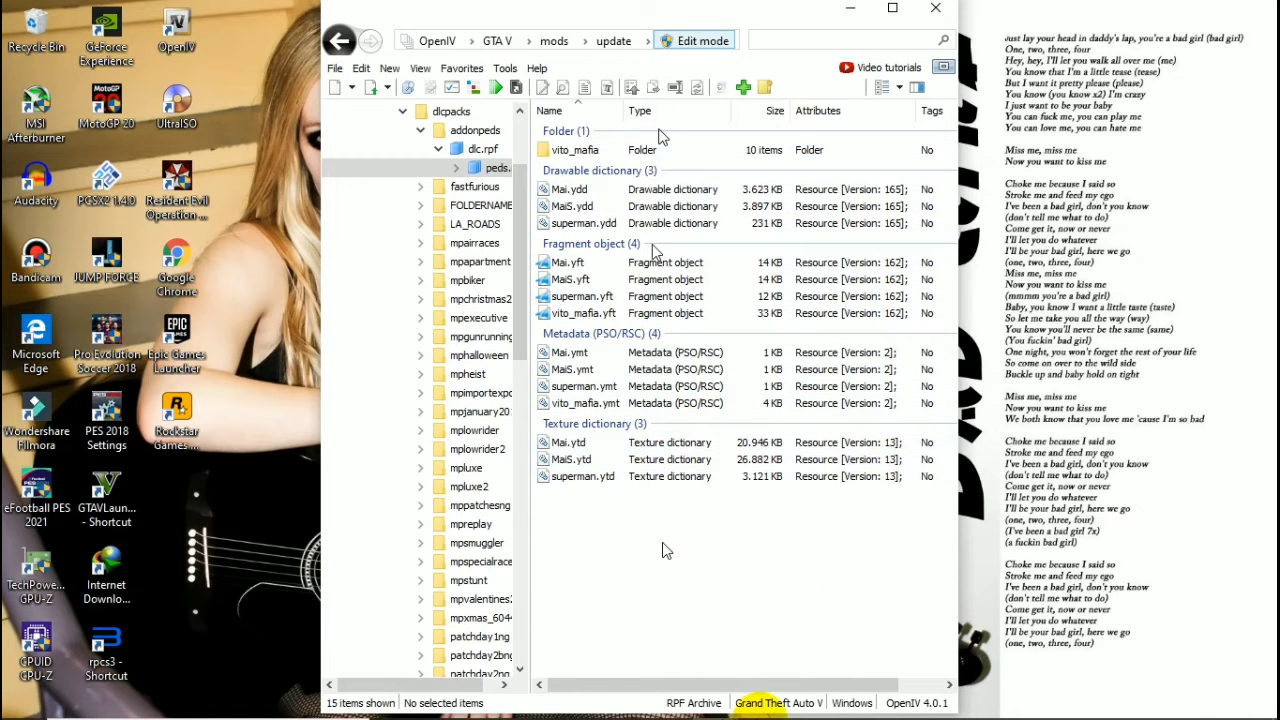
{"action": "mouse_move", "coordinate": [760, 708]}
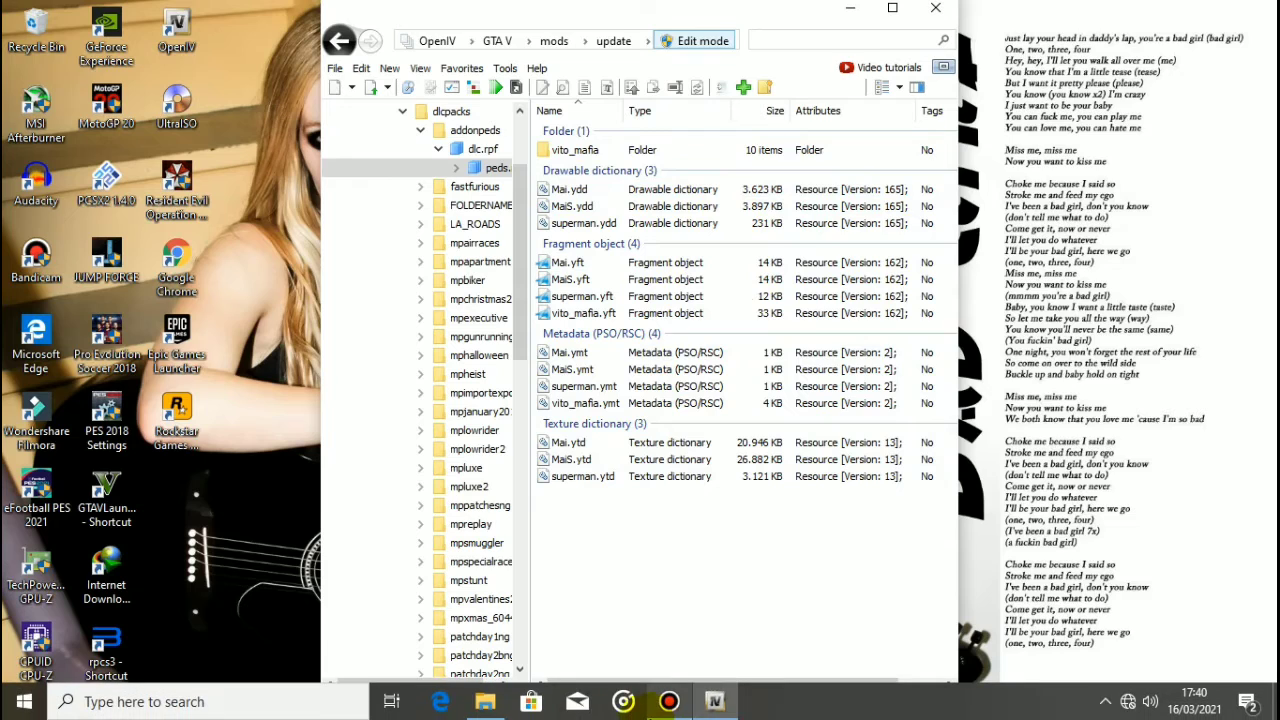
Step: Add Mai.ydd, Mai.yft, Mai.ymt and Mai.ytd to peds.rpf from the Korean Style Custom folder of the extracted Mai Shiranui V download
{"action": "left_click", "coordinate": [742, 92]}
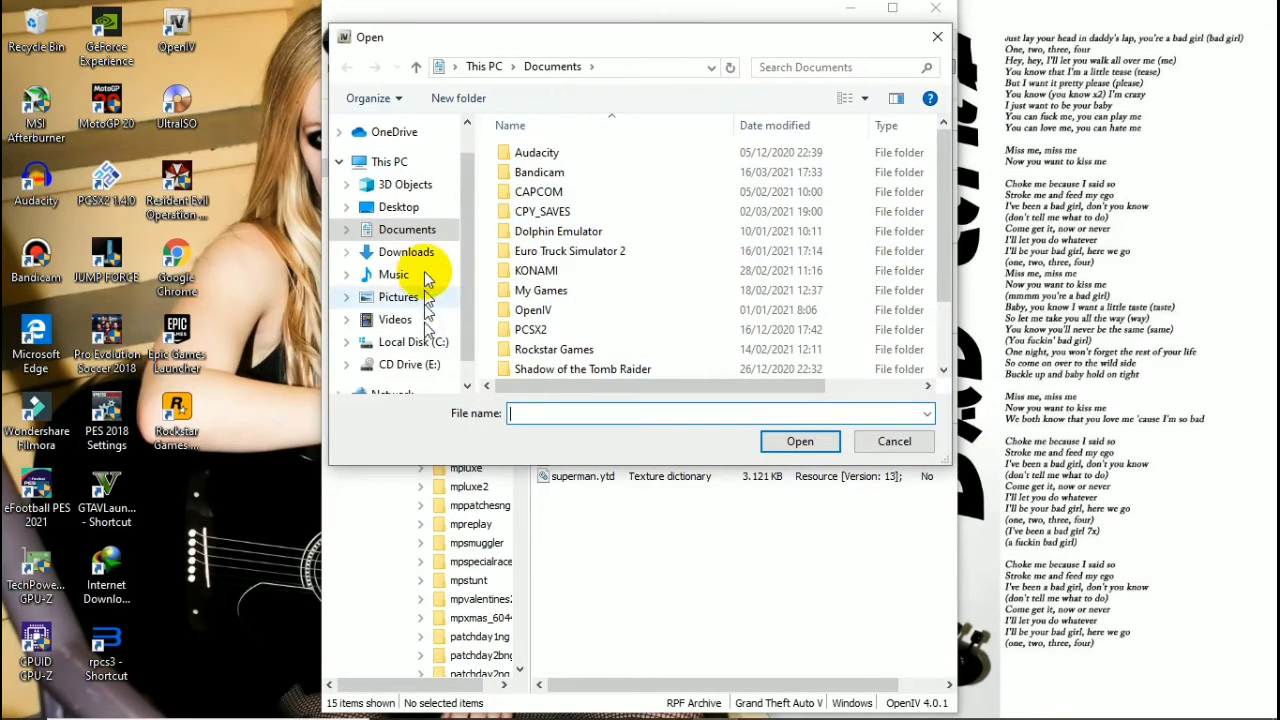
{"action": "left_click", "coordinate": [402, 252]}
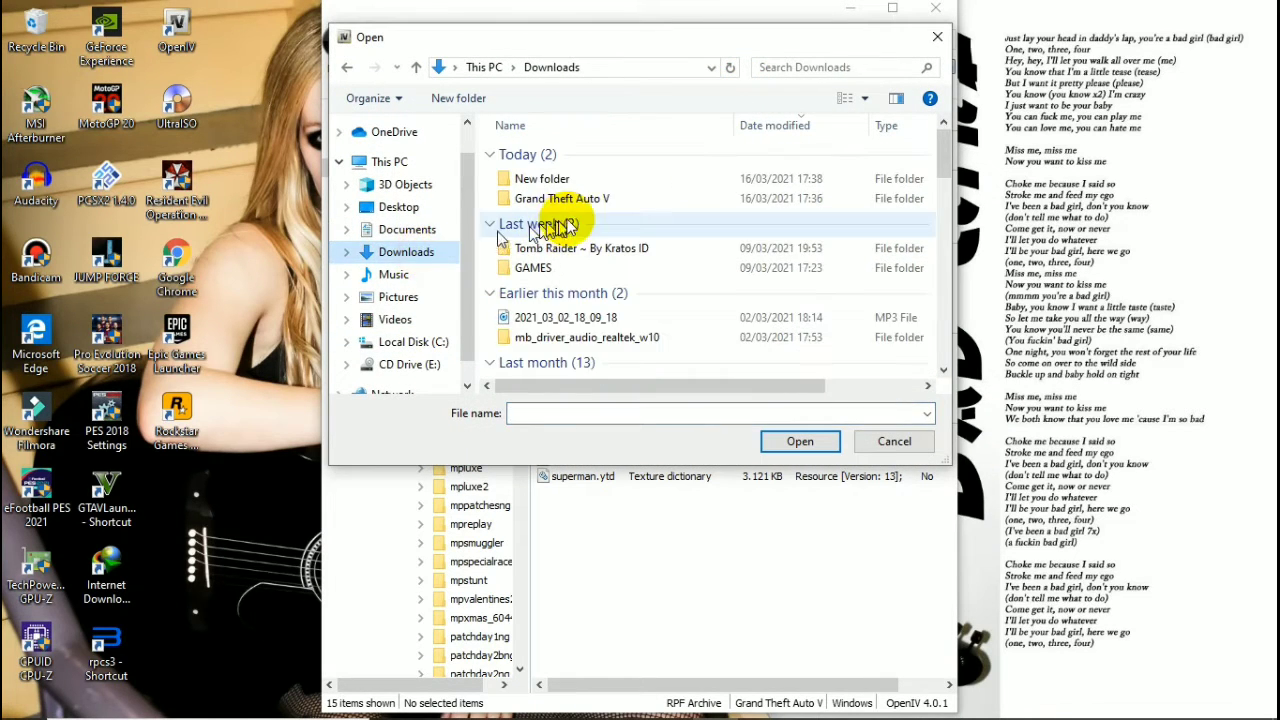
{"action": "double_click", "coordinate": [605, 178]}
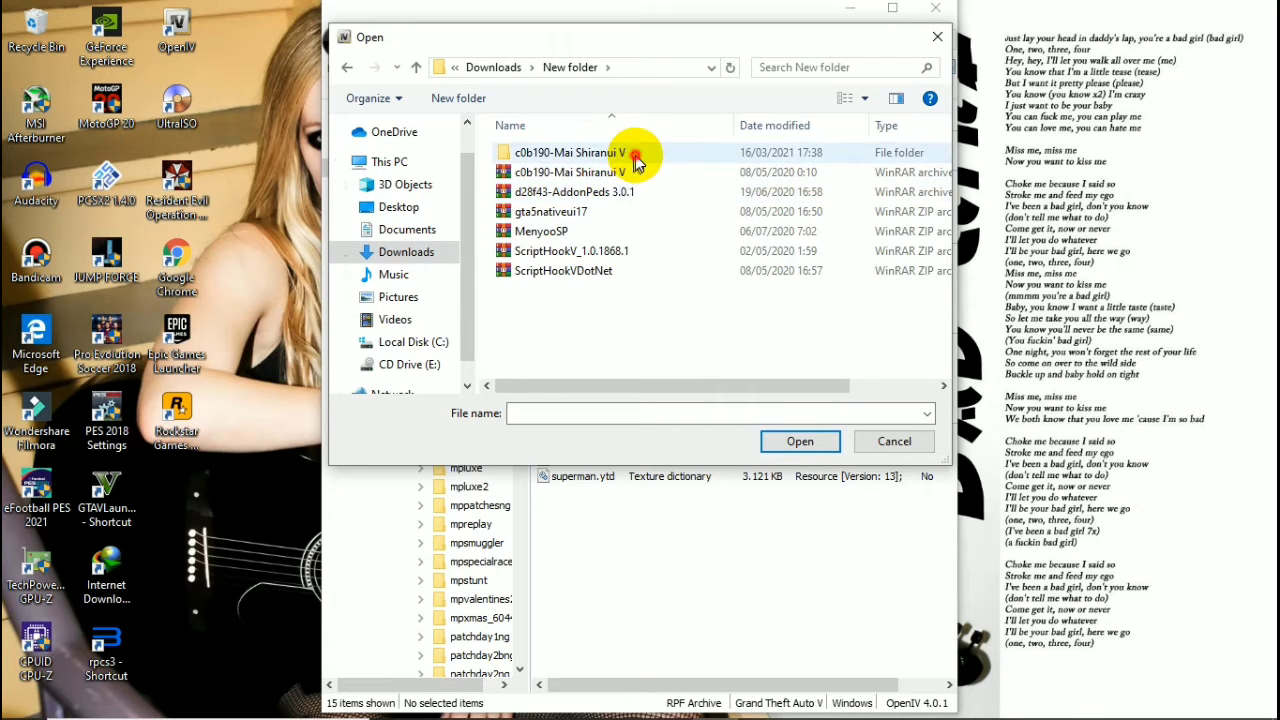
{"action": "double_click", "coordinate": [634, 155]}
{"action": "left_click", "coordinate": [635, 153]}
{"action": "left_click", "coordinate": [635, 153]}
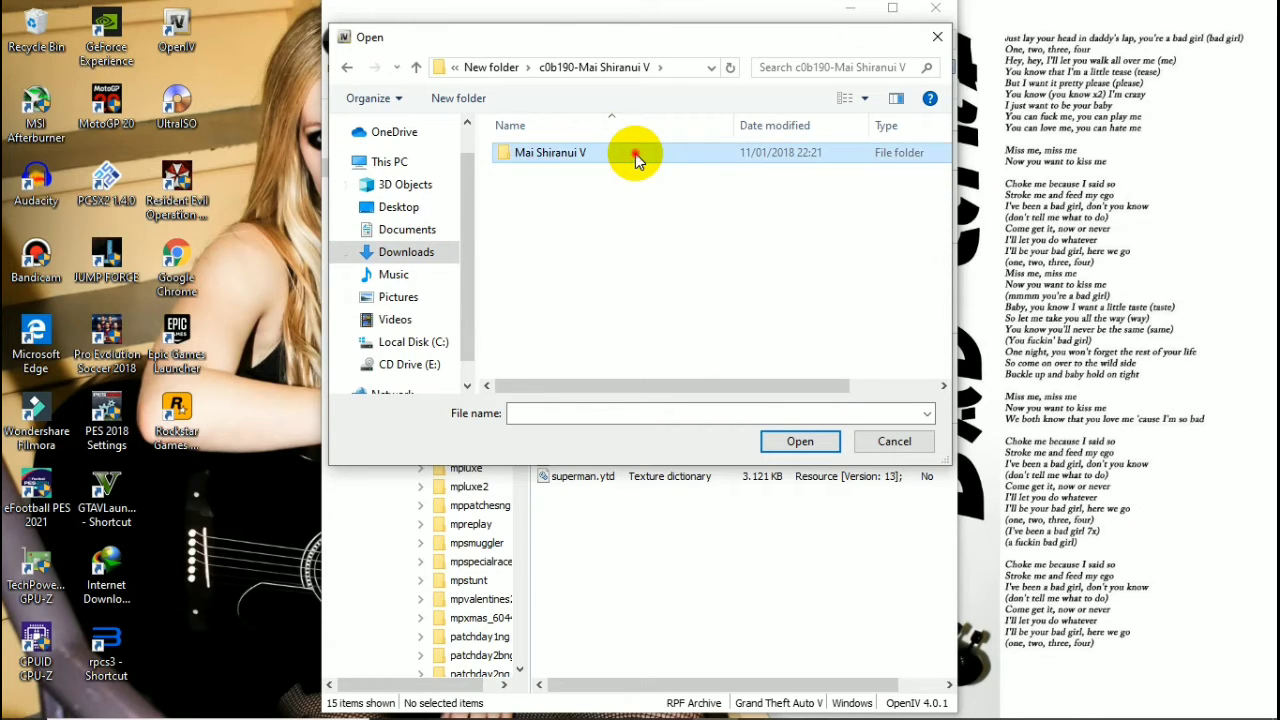
{"action": "double_click", "coordinate": [635, 153]}
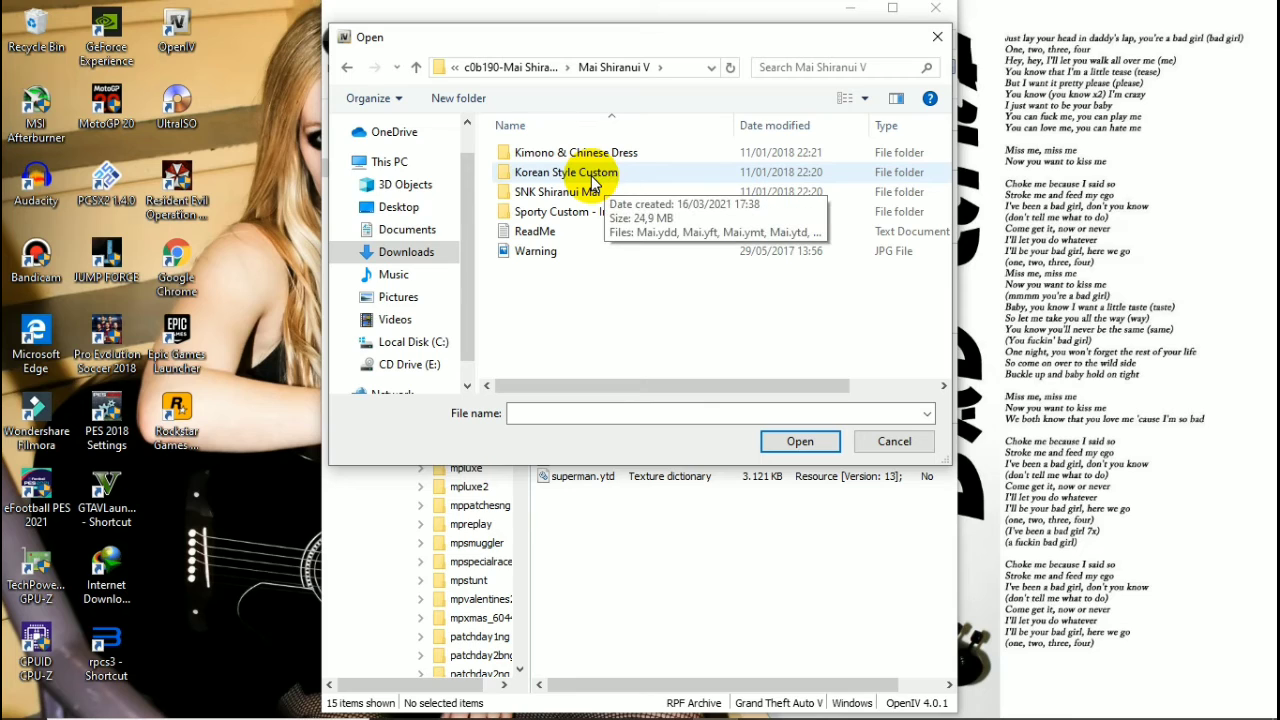
{"action": "double_click", "coordinate": [598, 176]}
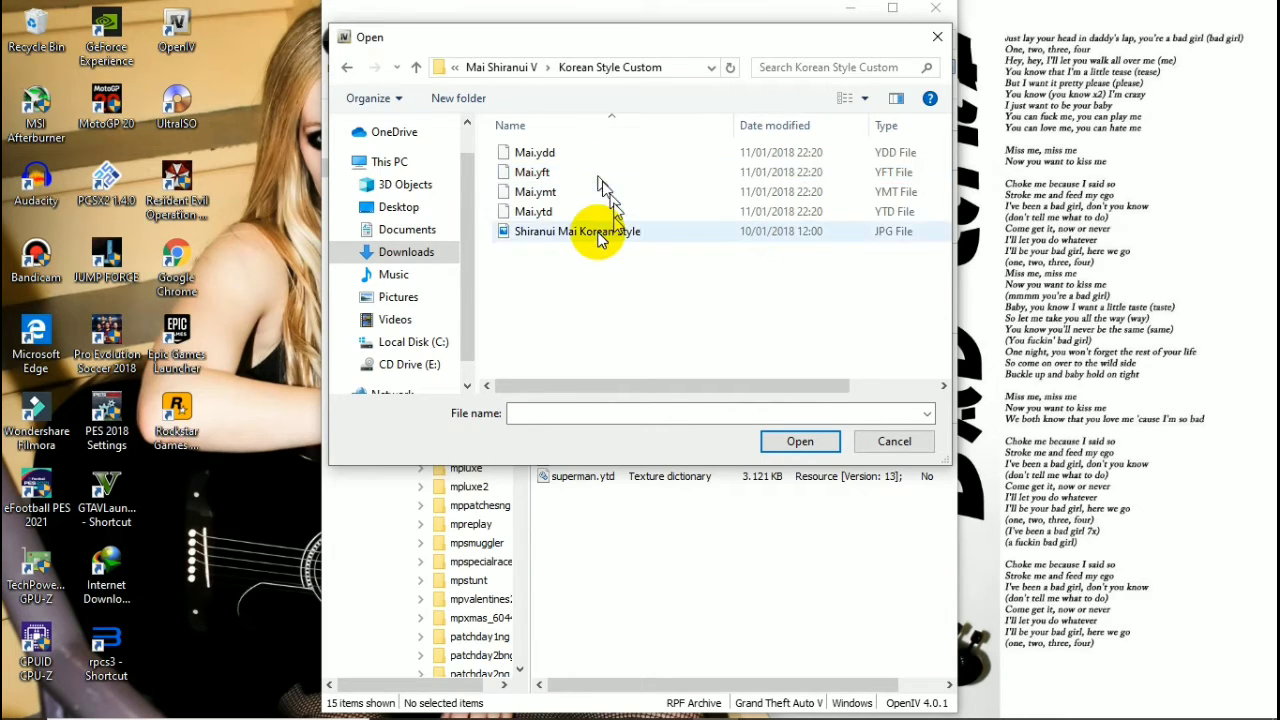
{"action": "left_click_drag", "start_coordinate": [608, 214], "coordinate": [605, 147]}
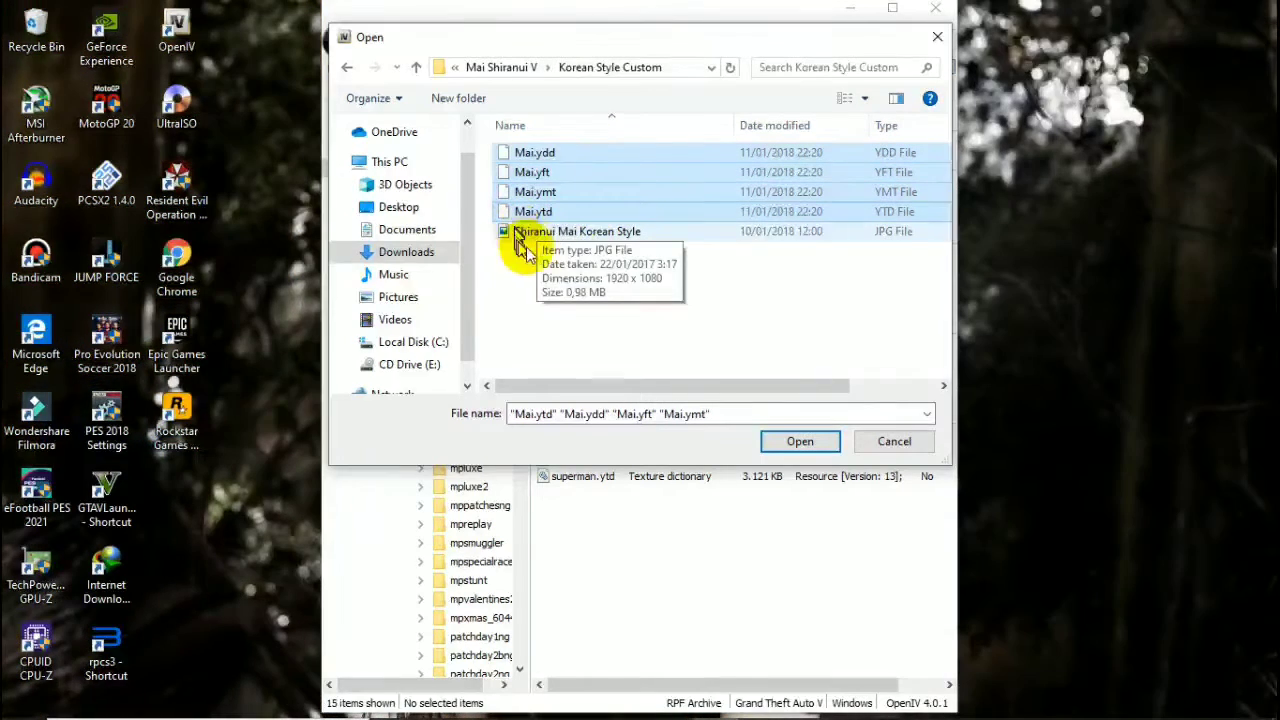
{"action": "left_click", "coordinate": [800, 442]}
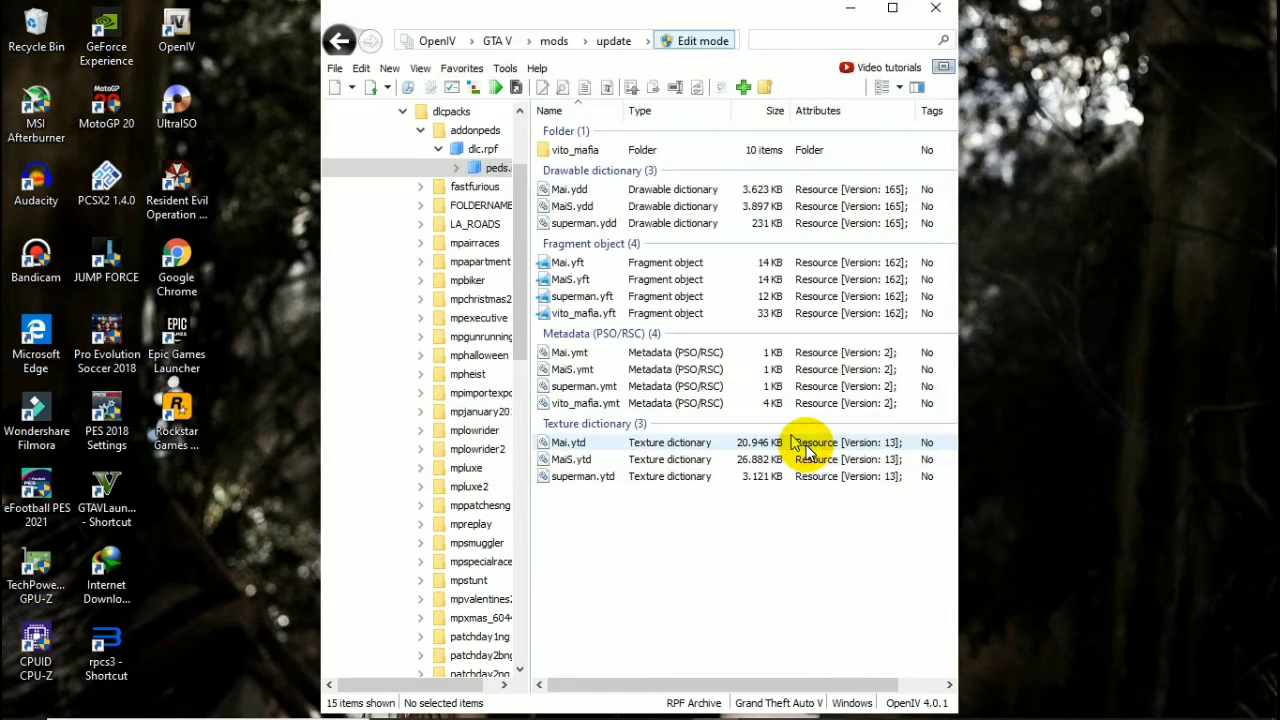
Step: Turn off edit mode and check the MaiS .ydd, .yft, .ymt and .ytd files in peds.rpf
{"action": "left_click", "coordinate": [706, 46]}
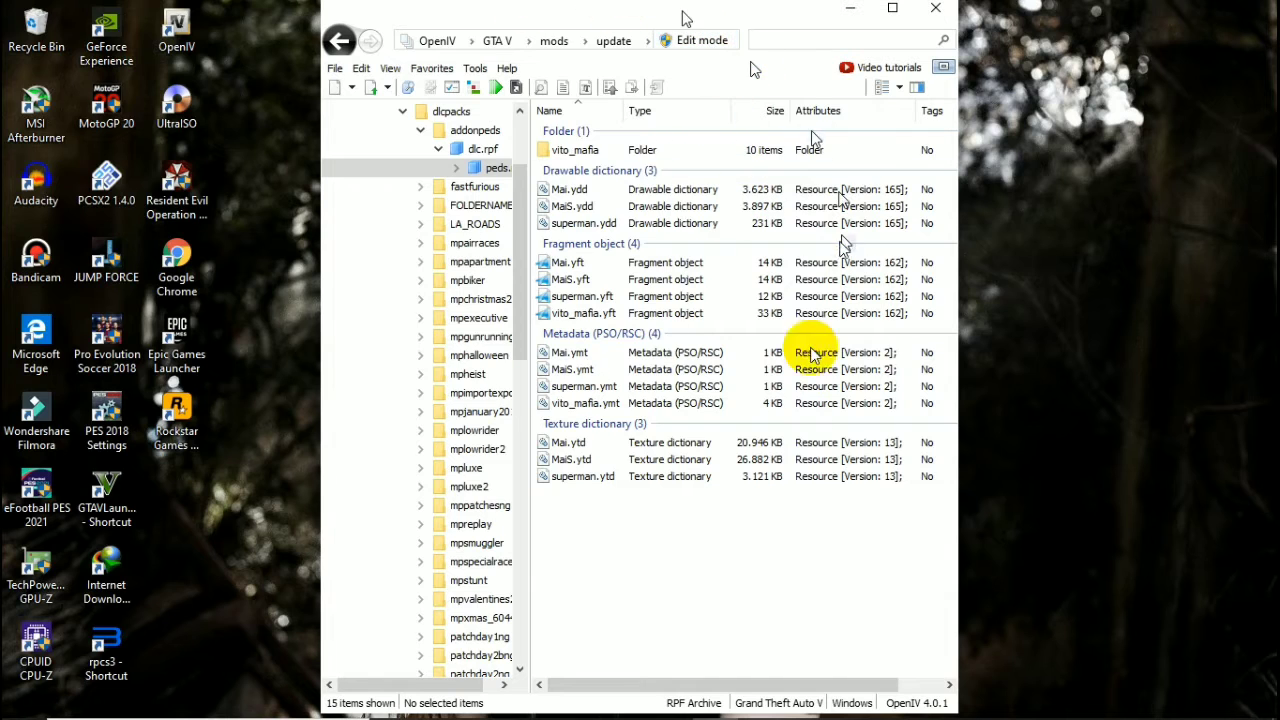
{"action": "left_click", "coordinate": [566, 206]}
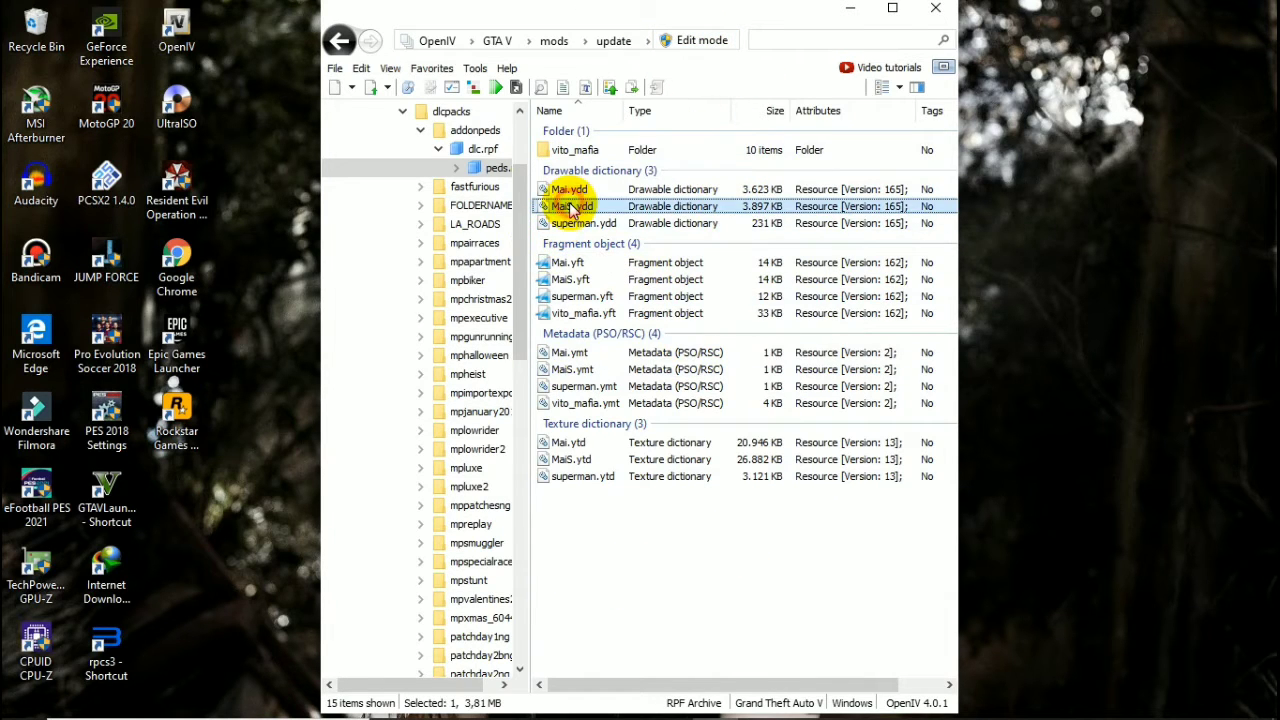
{"action": "left_click", "coordinate": [575, 280]}
{"action": "left_click", "coordinate": [586, 369]}
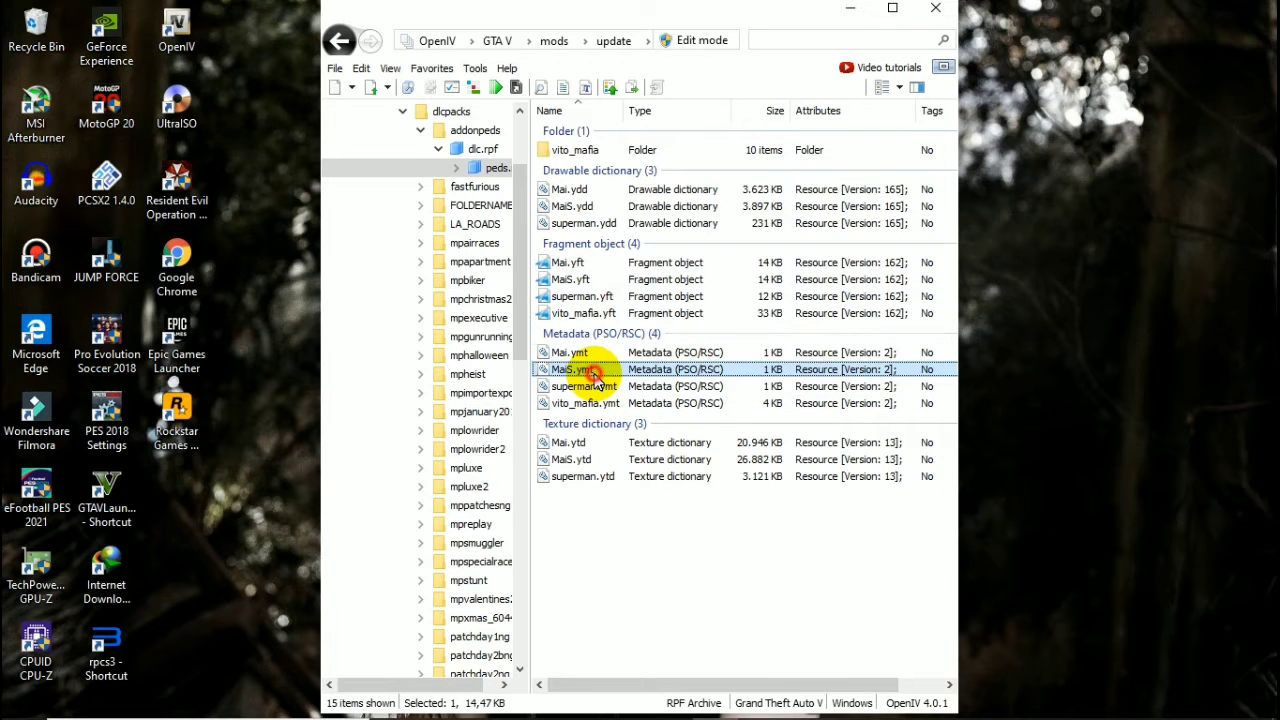
{"action": "left_click", "coordinate": [600, 462]}
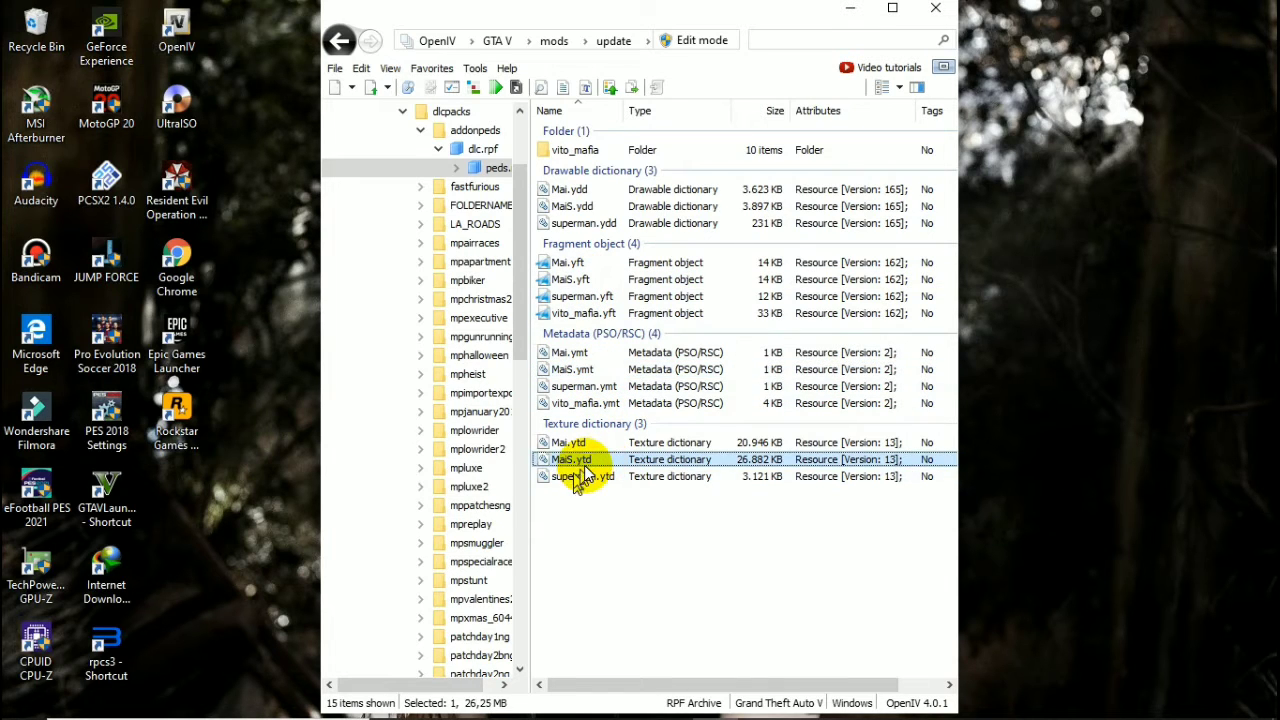
Step: Close OpenIV and the File Explorer window showing the Korean Style Custom folder
{"action": "left_click", "coordinate": [933, 12]}
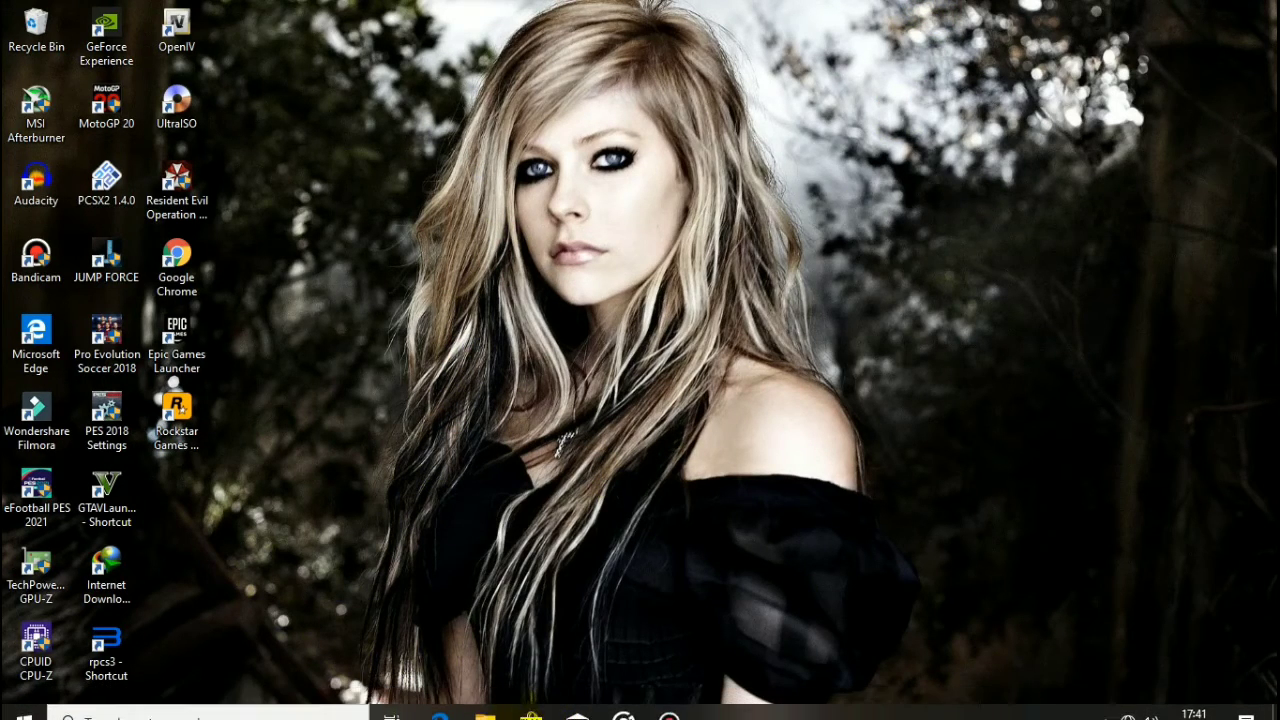
{"action": "left_click", "coordinate": [485, 712]}
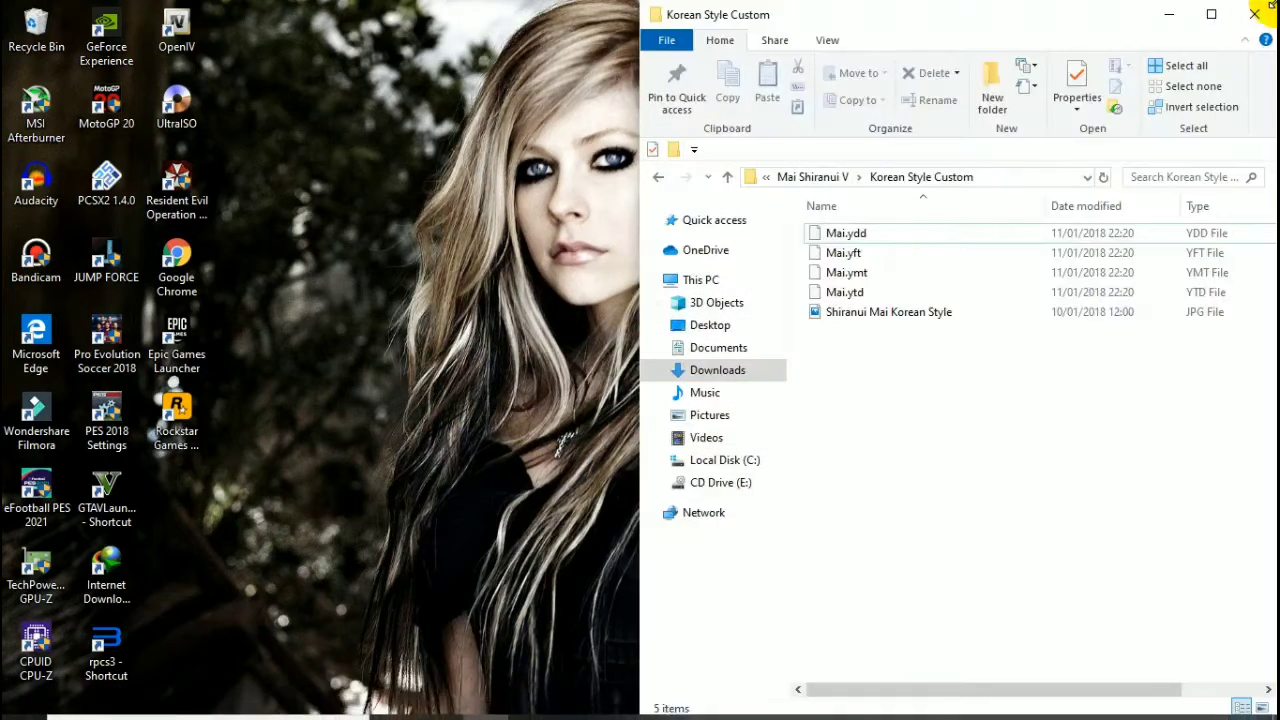
{"action": "left_click", "coordinate": [1262, 10]}
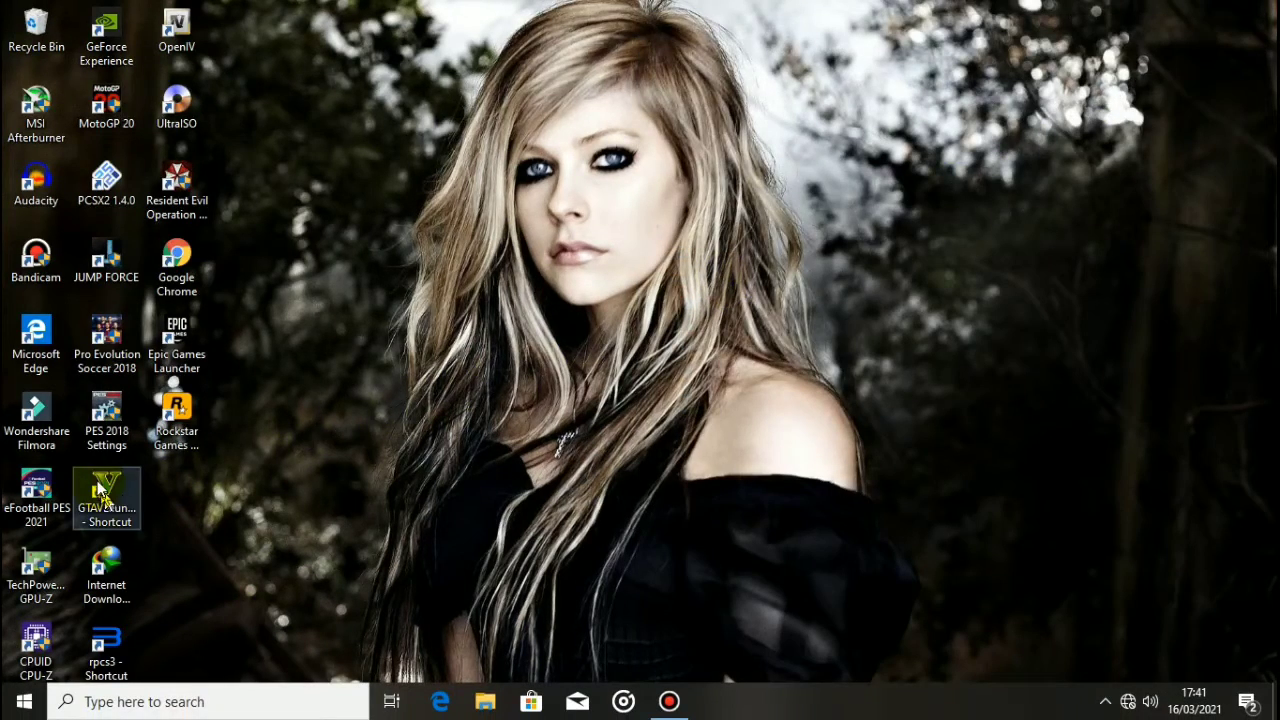
Step: Run AddonPeds Editor as administrator from the Grand Theft Auto V folder and open a new ped entry
{"action": "right_click", "coordinate": [103, 493]}
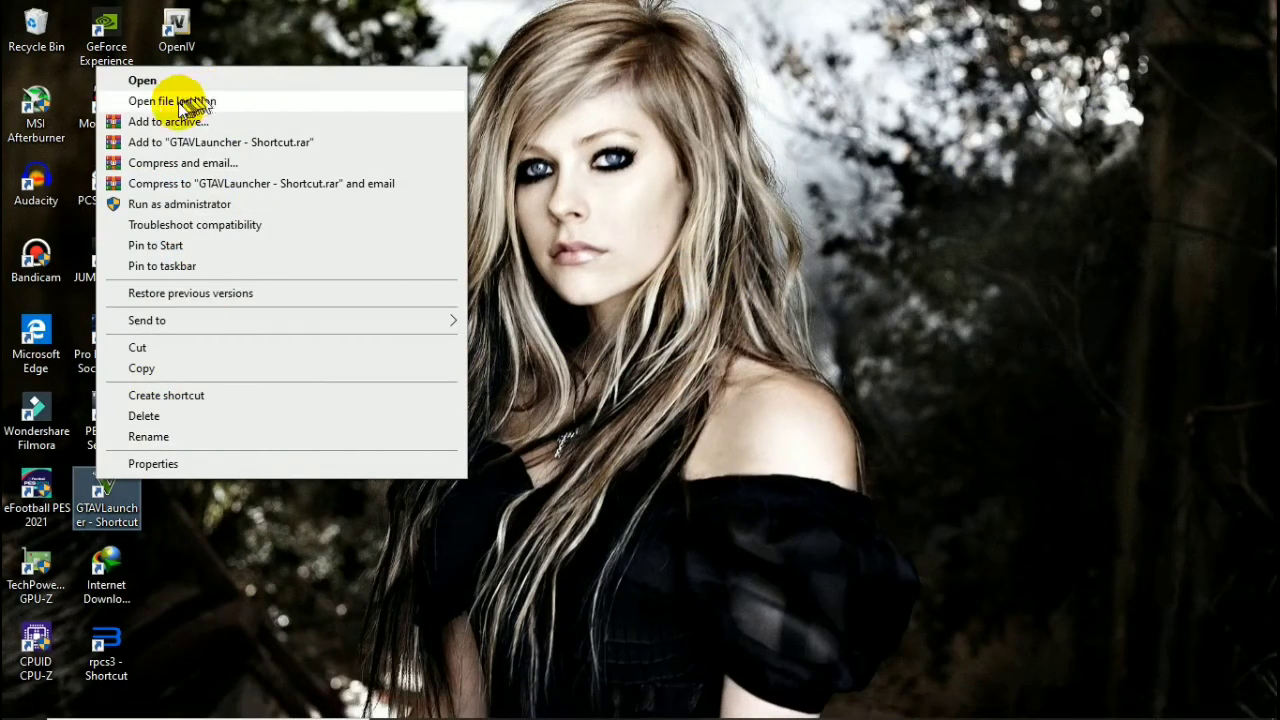
{"action": "left_click", "coordinate": [180, 101]}
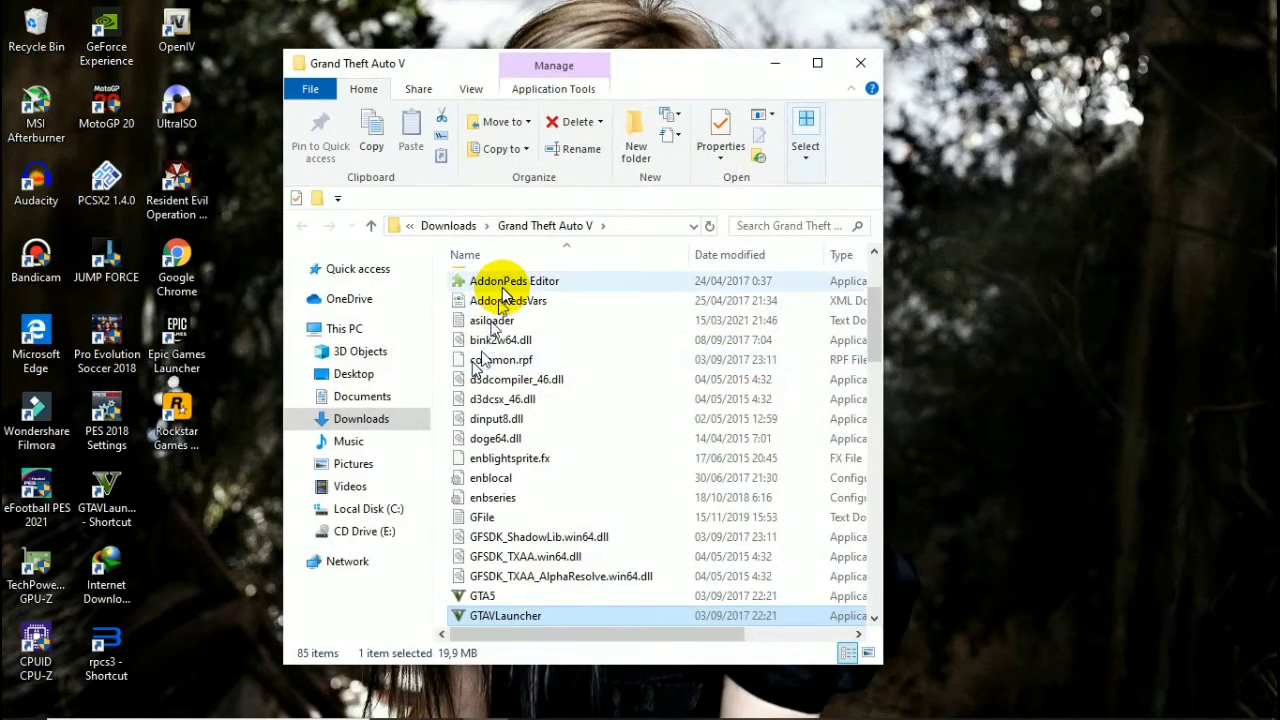
{"action": "left_click", "coordinate": [503, 285]}
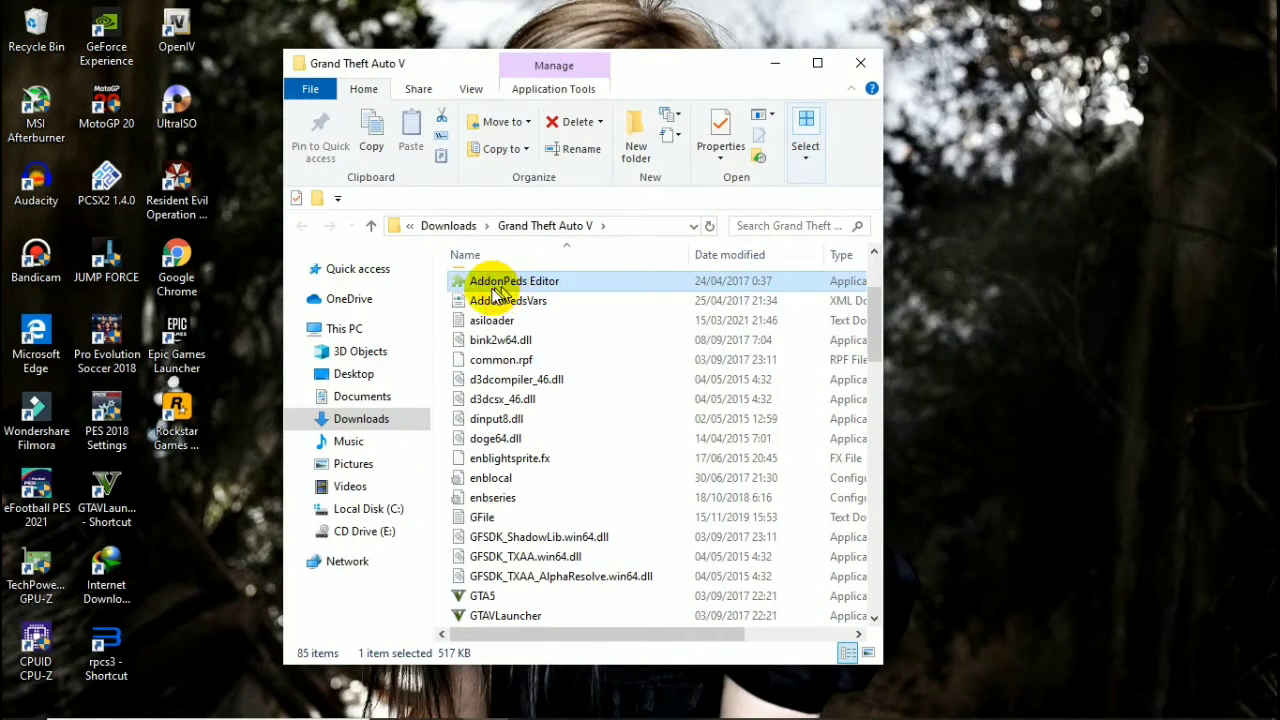
{"action": "right_click", "coordinate": [523, 285]}
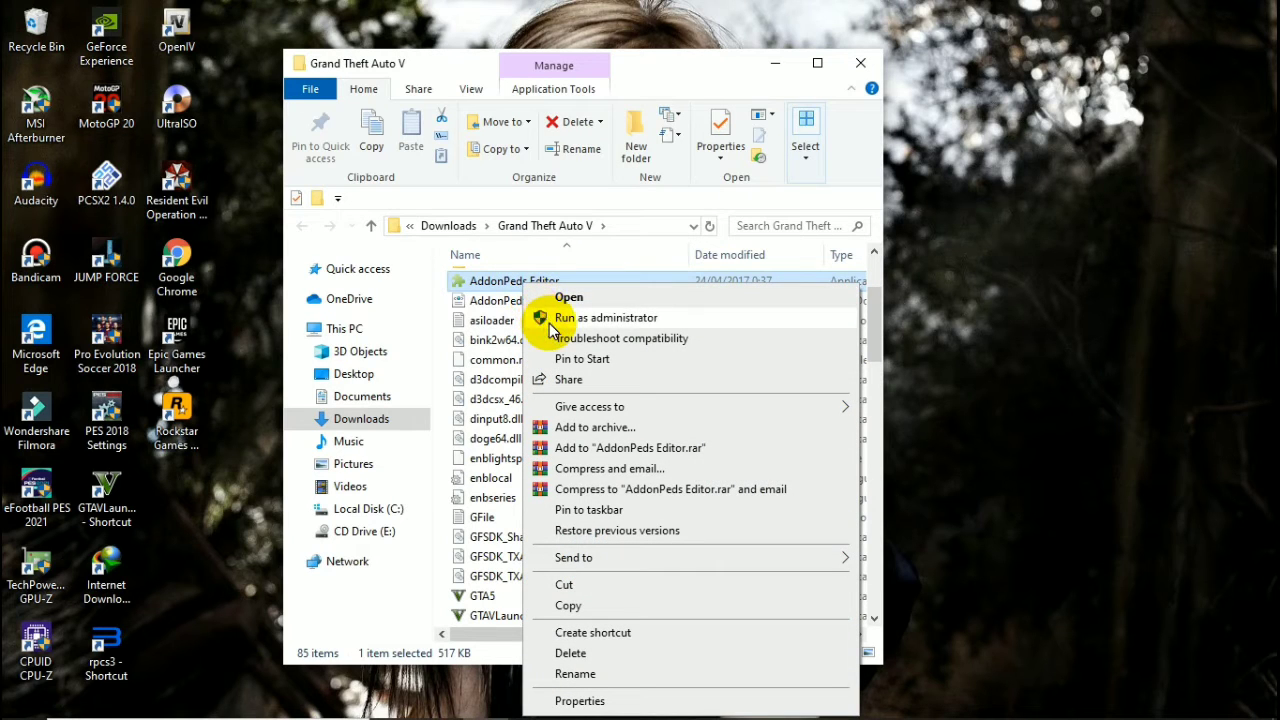
{"action": "left_click", "coordinate": [552, 318]}
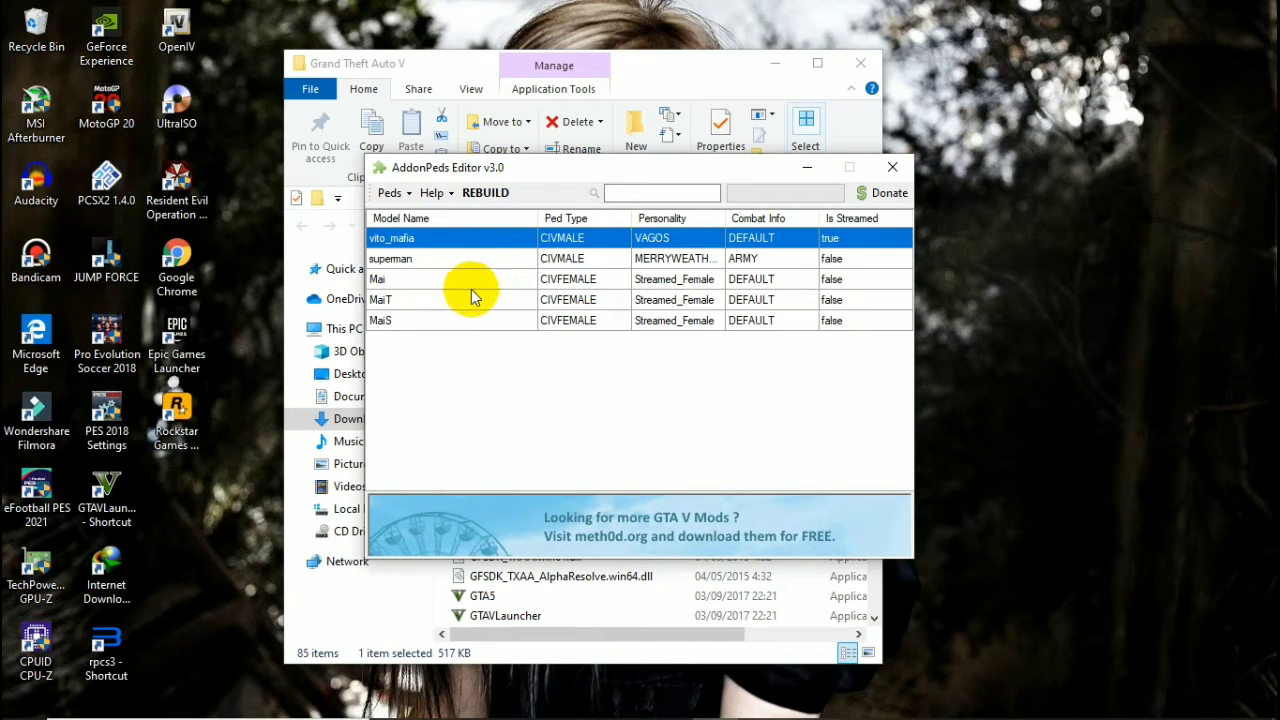
{"action": "left_click", "coordinate": [395, 193]}
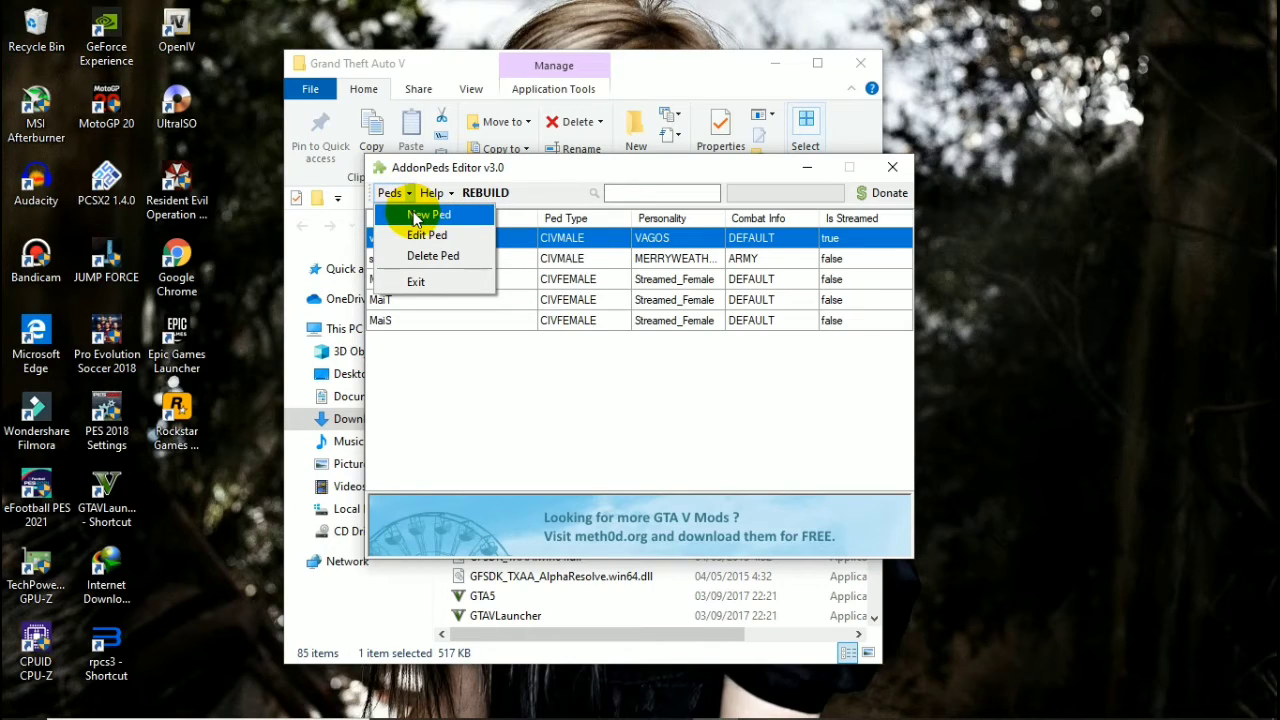
{"action": "left_click", "coordinate": [415, 216]}
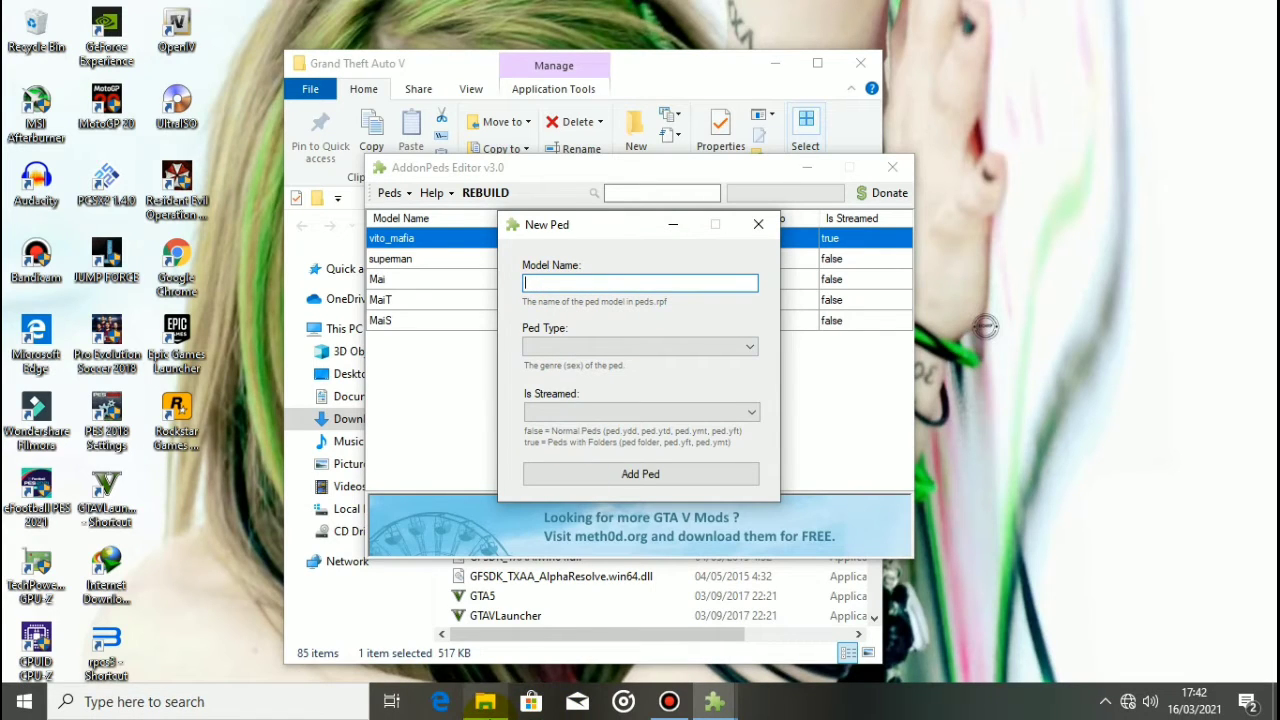
Step: Check the Mai model file names in the Korean Style Custom folder of the Mai Shiranui V download
{"action": "left_click", "coordinate": [340, 418]}
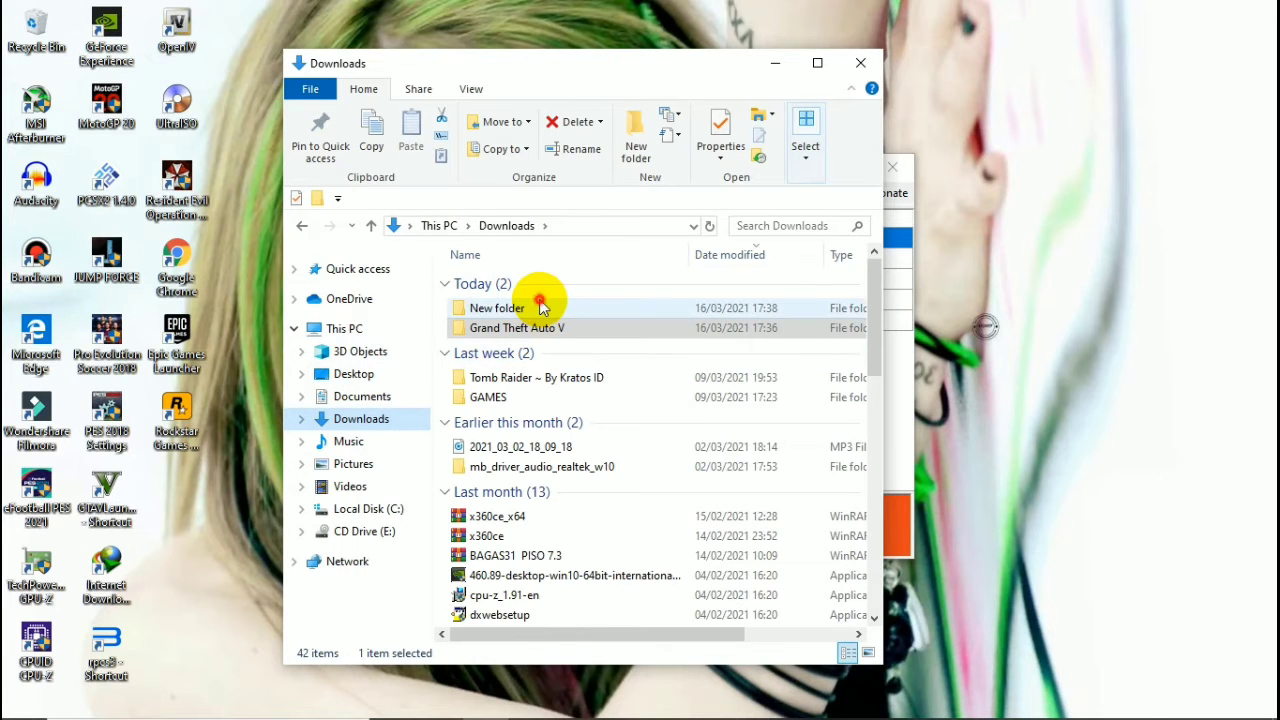
{"action": "double_click", "coordinate": [537, 306]}
{"action": "left_click", "coordinate": [540, 284]}
{"action": "double_click", "coordinate": [540, 284]}
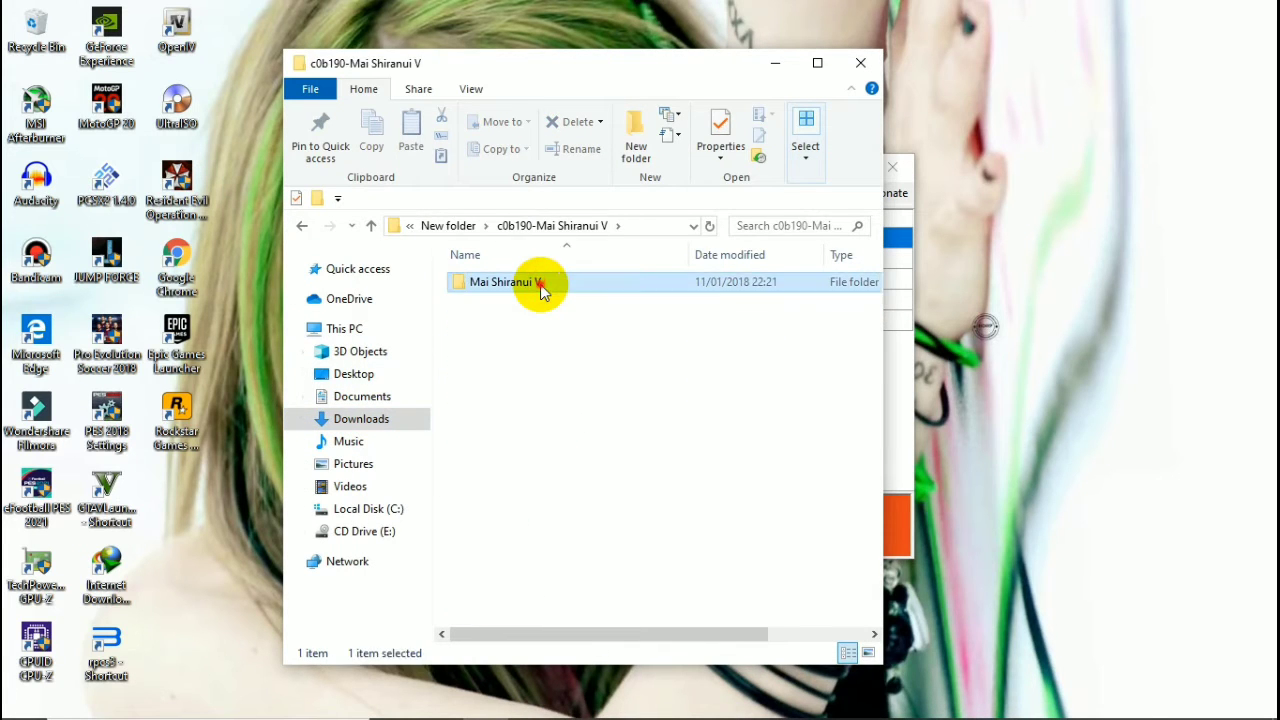
{"action": "double_click", "coordinate": [537, 282]}
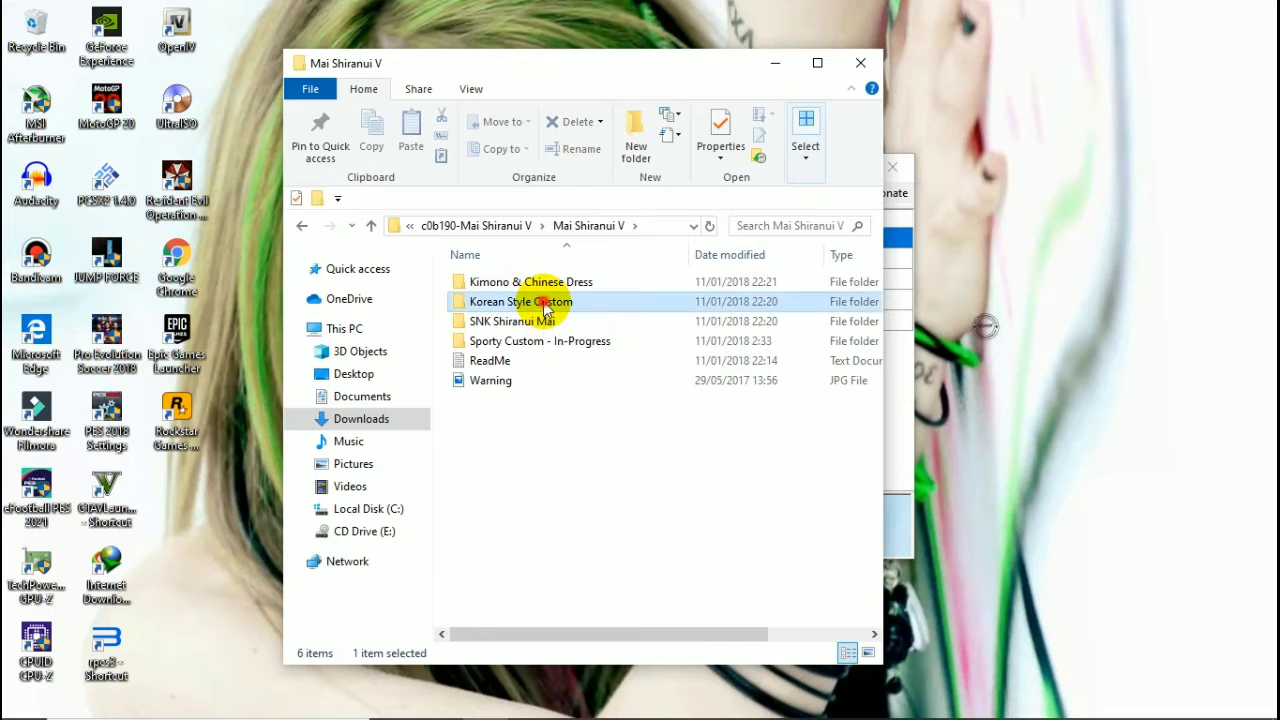
{"action": "double_click", "coordinate": [537, 305]}
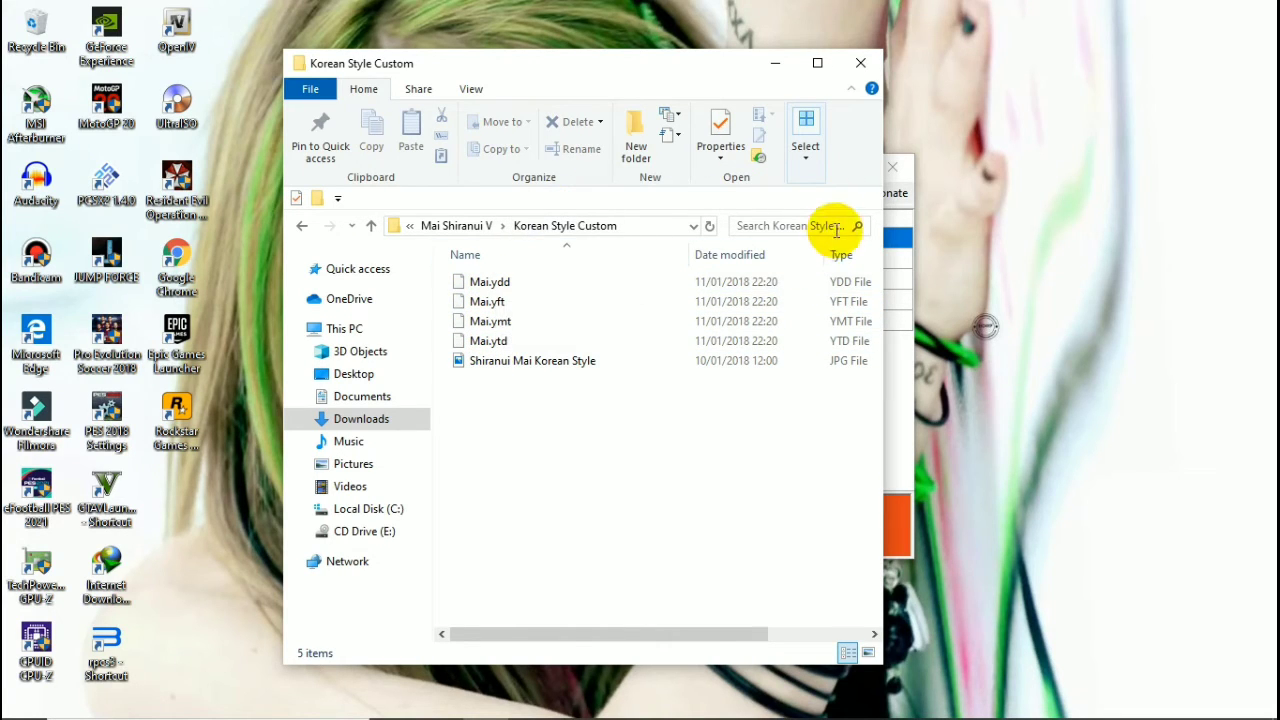
Step: Switch back to AddonPeds Editor and add a new ped with model name Mai, ped type Female and Is Streamed false
{"action": "left_click_drag", "start_coordinate": [885, 193], "coordinate": [888, 196]}
{"action": "left_click", "coordinate": [888, 195]}
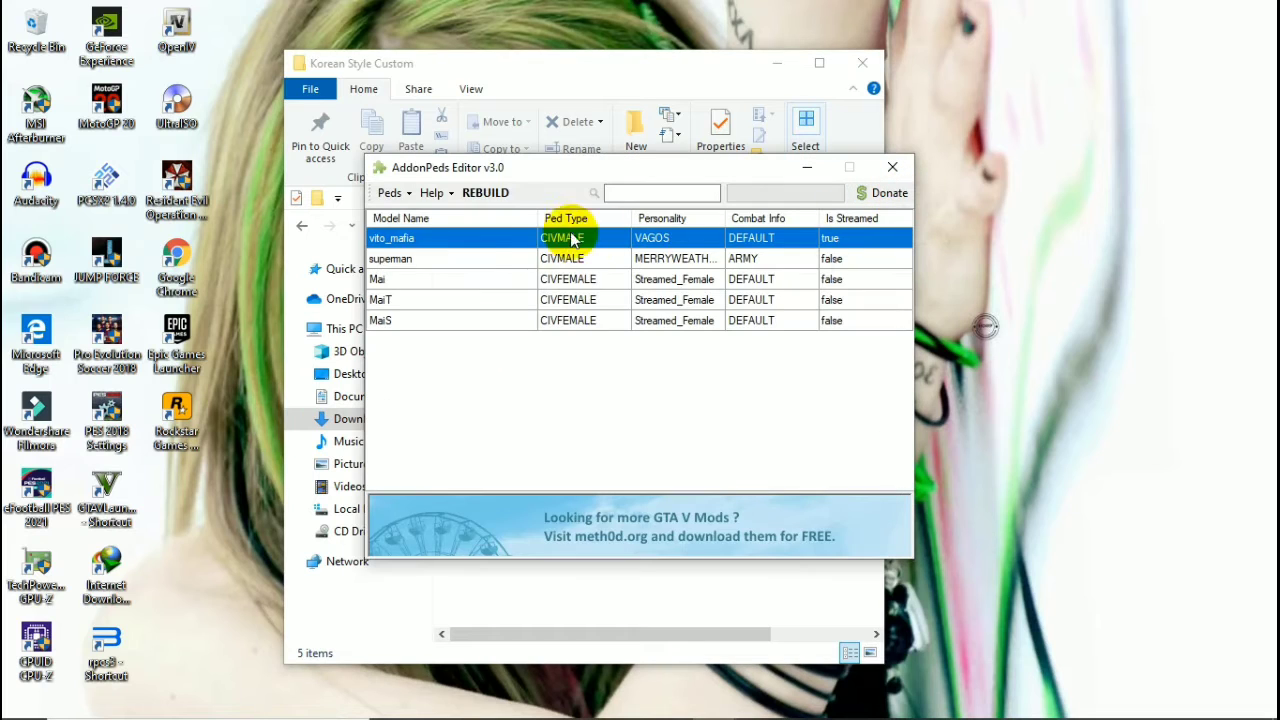
{"action": "left_click", "coordinate": [390, 192]}
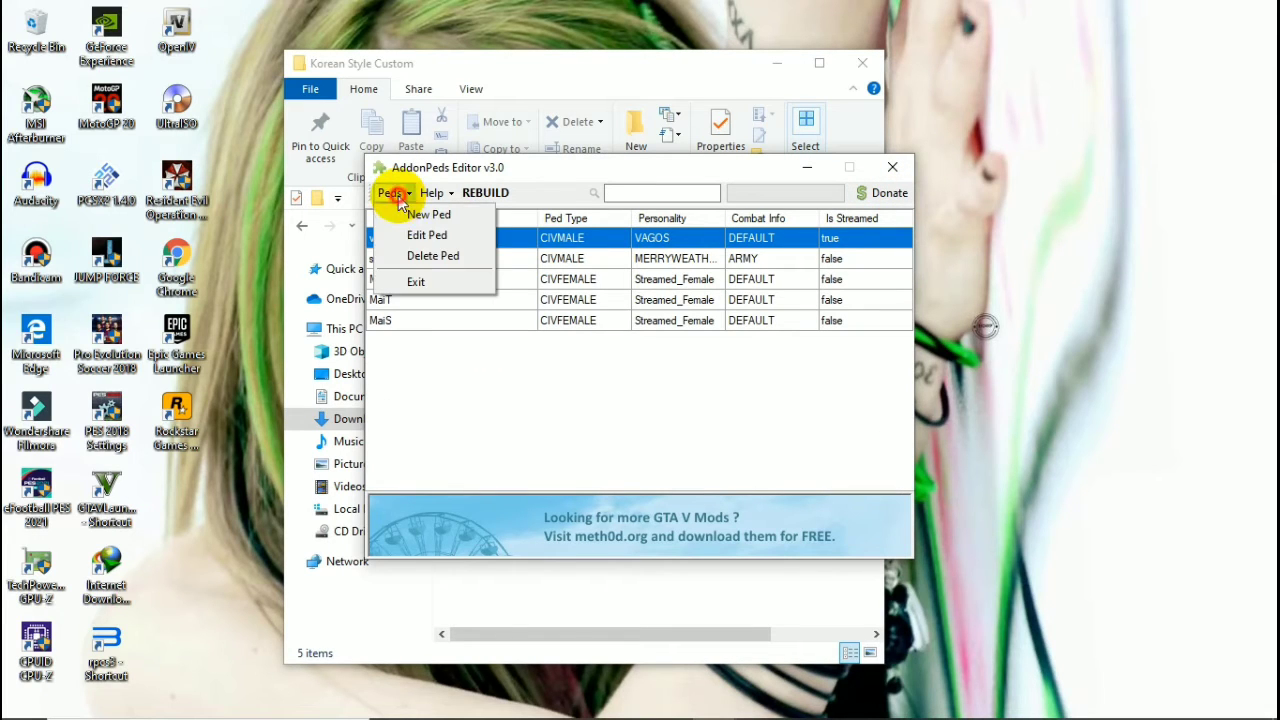
{"action": "left_click", "coordinate": [424, 216]}
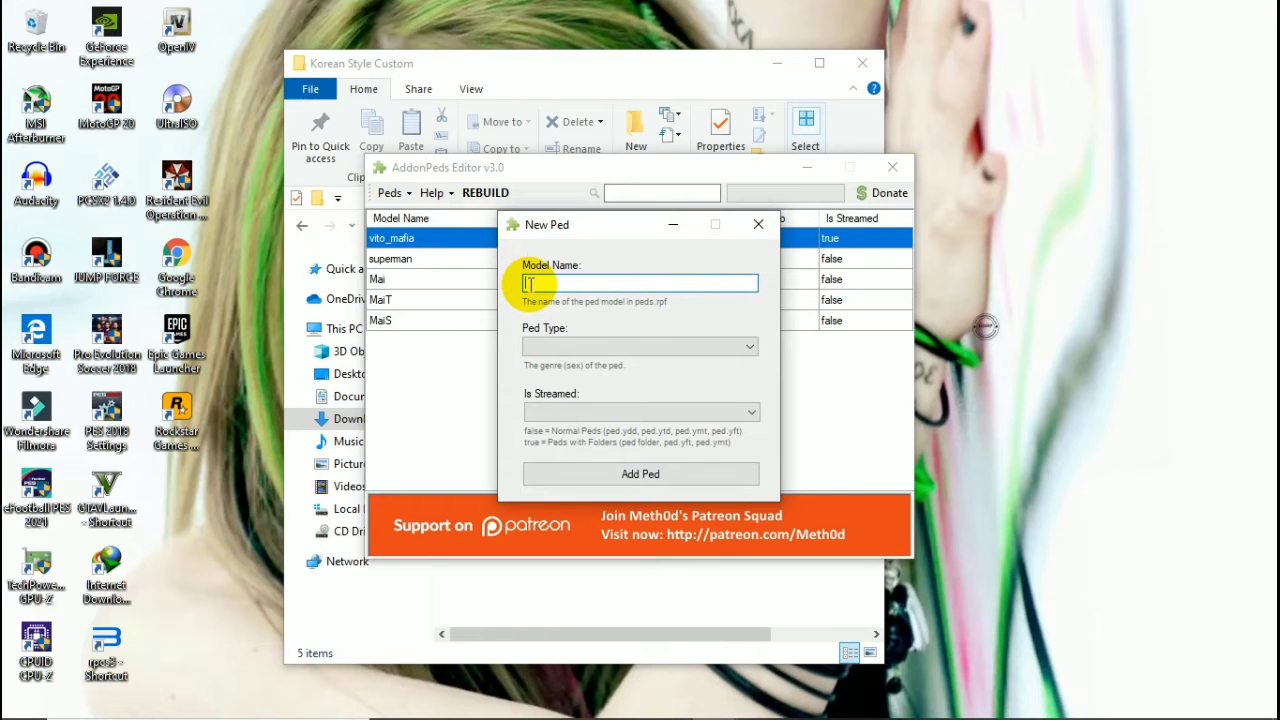
{"action": "type", "text": "Mai"}
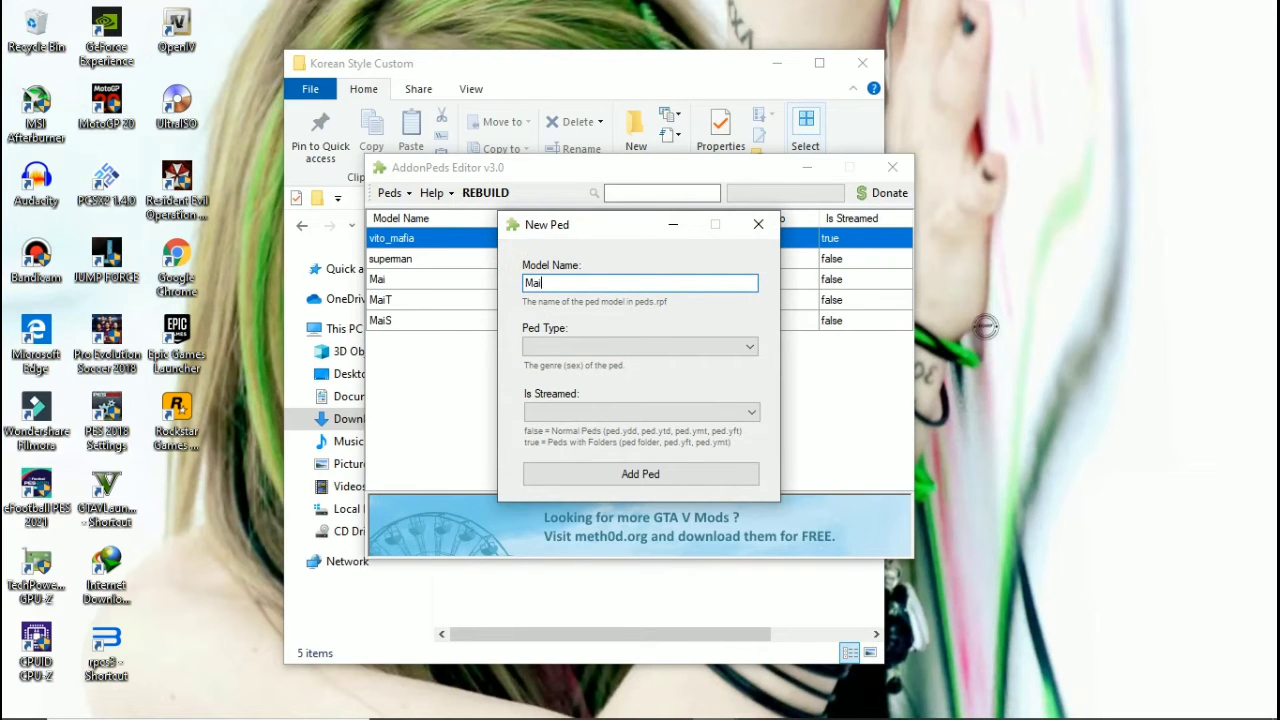
{"action": "left_click", "coordinate": [592, 347]}
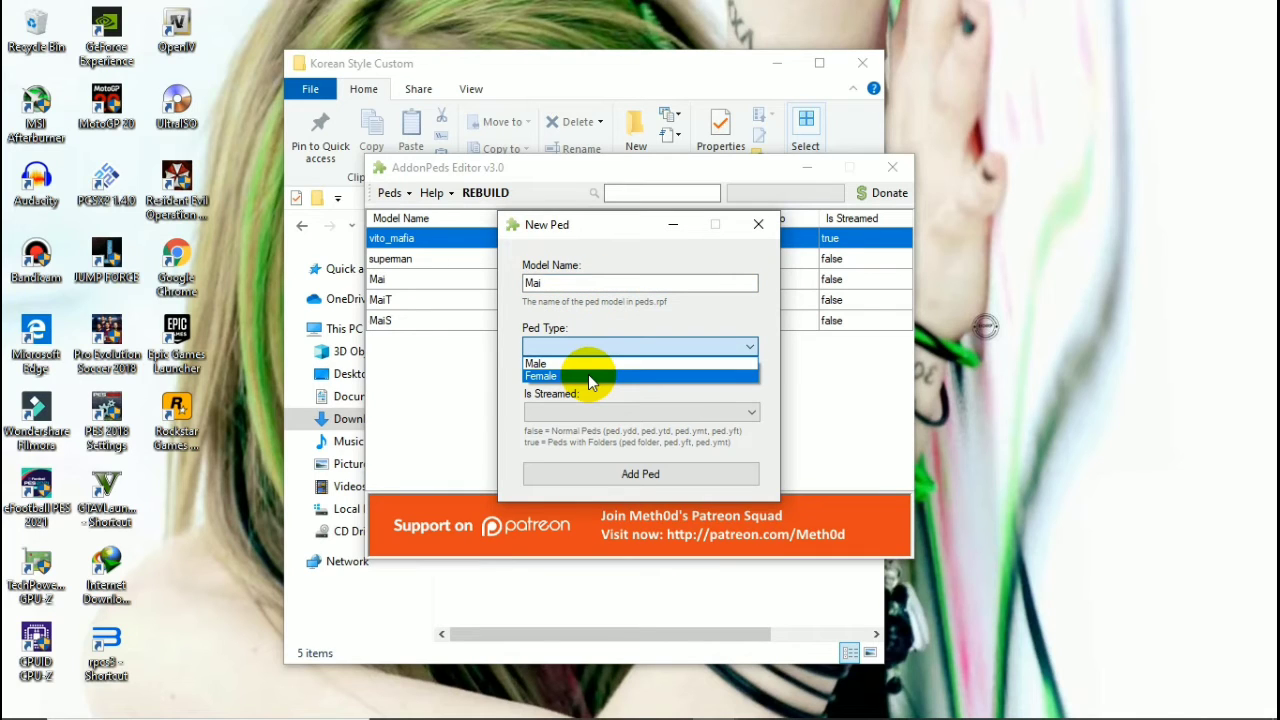
{"action": "left_click", "coordinate": [590, 377]}
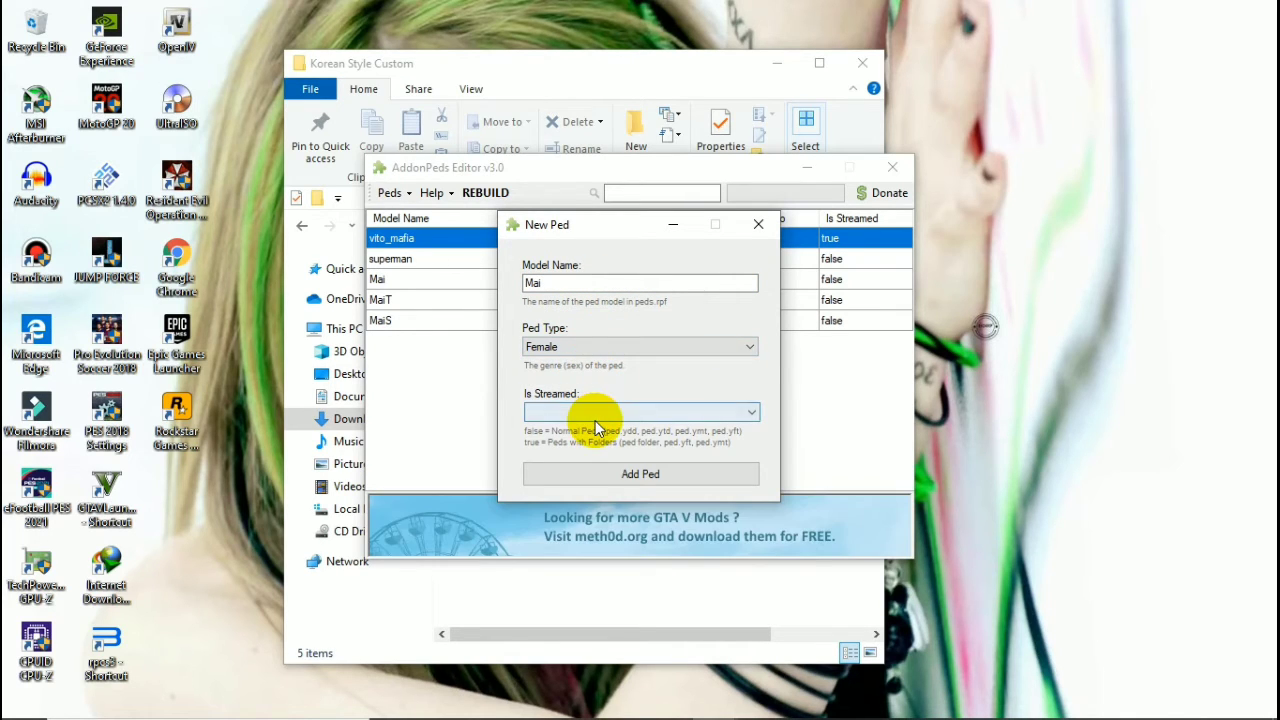
{"action": "left_click", "coordinate": [595, 420]}
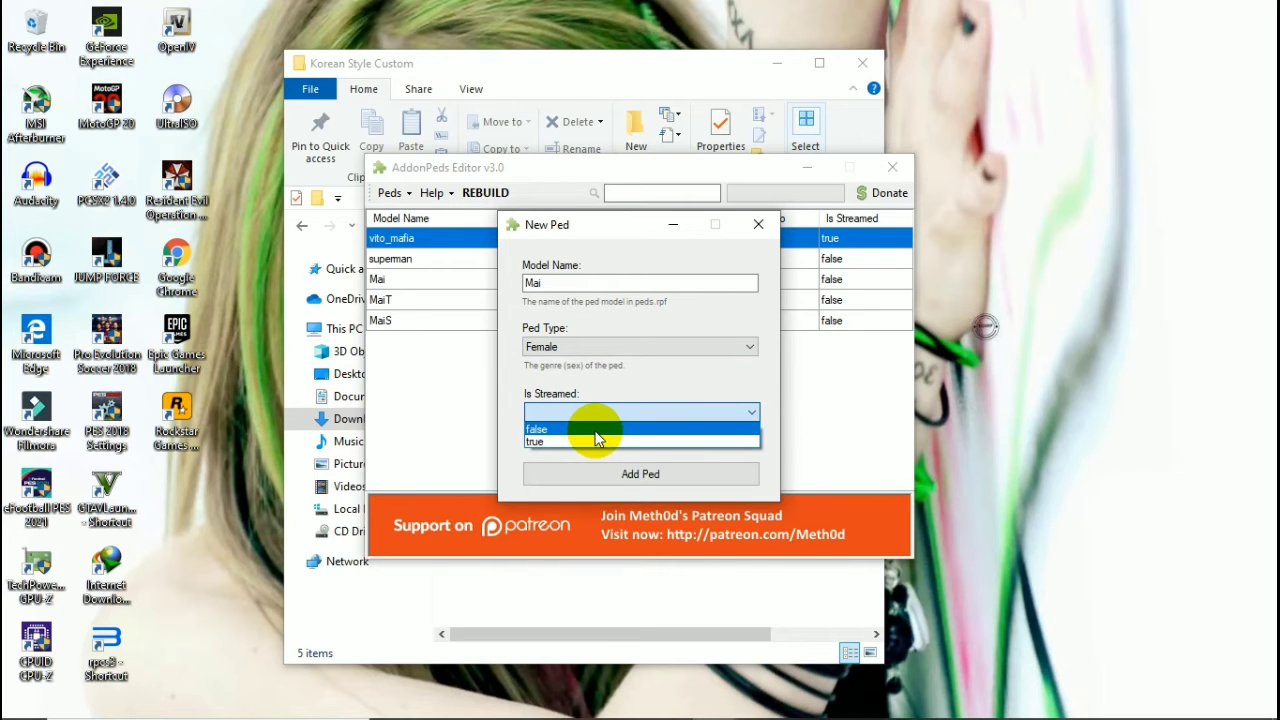
{"action": "left_click", "coordinate": [597, 430]}
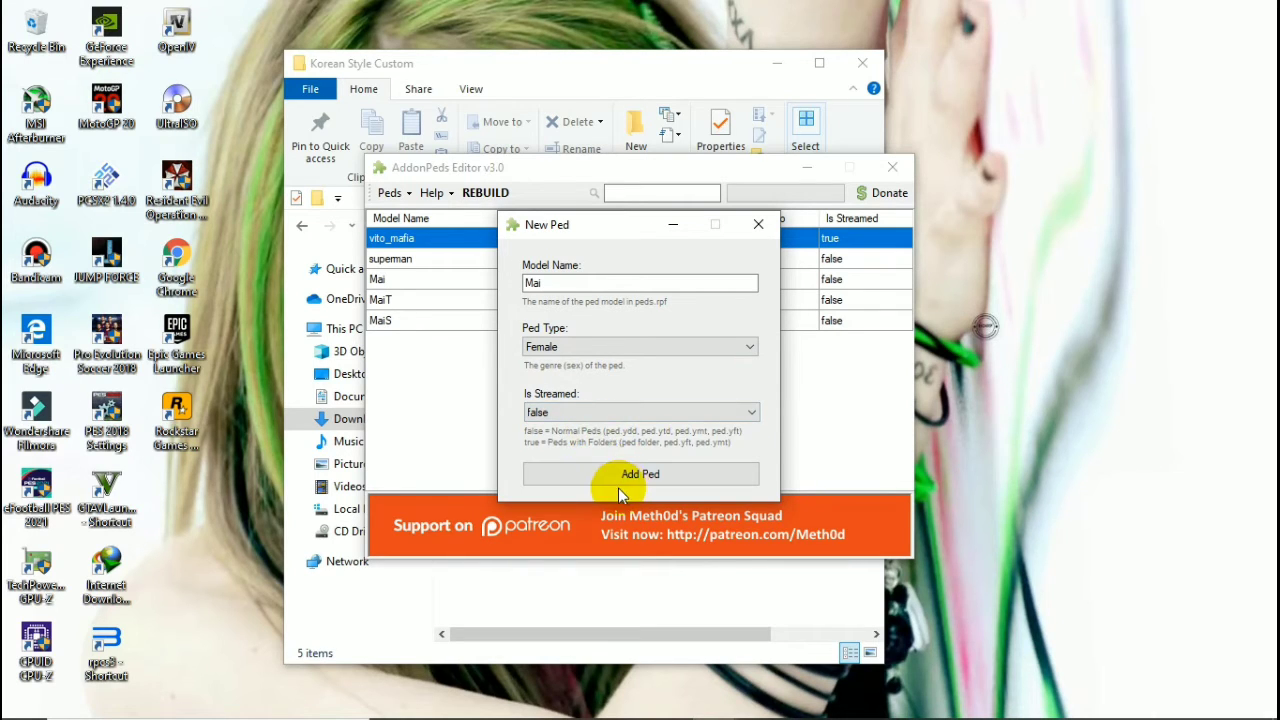
{"action": "left_click", "coordinate": [640, 476]}
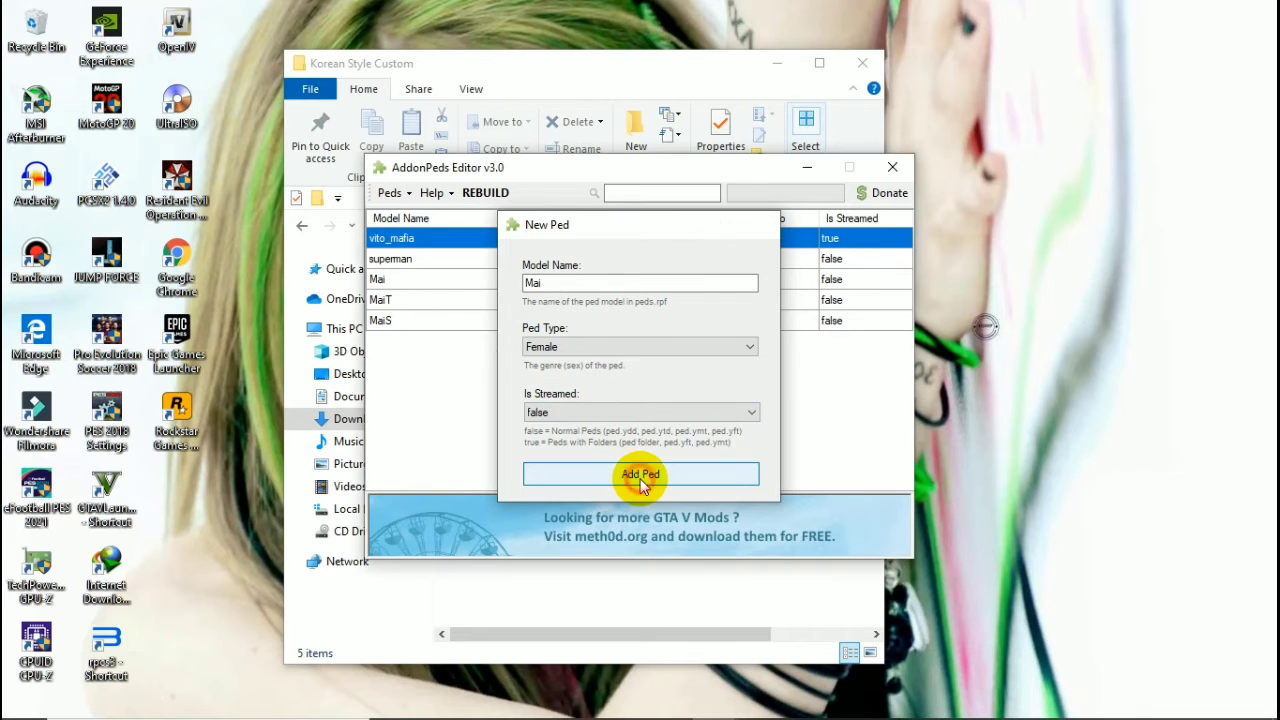
Step: Rebuild the addon ped list, acknowledge the completion message and close AddonPeds Editor
{"action": "left_click", "coordinate": [400, 283]}
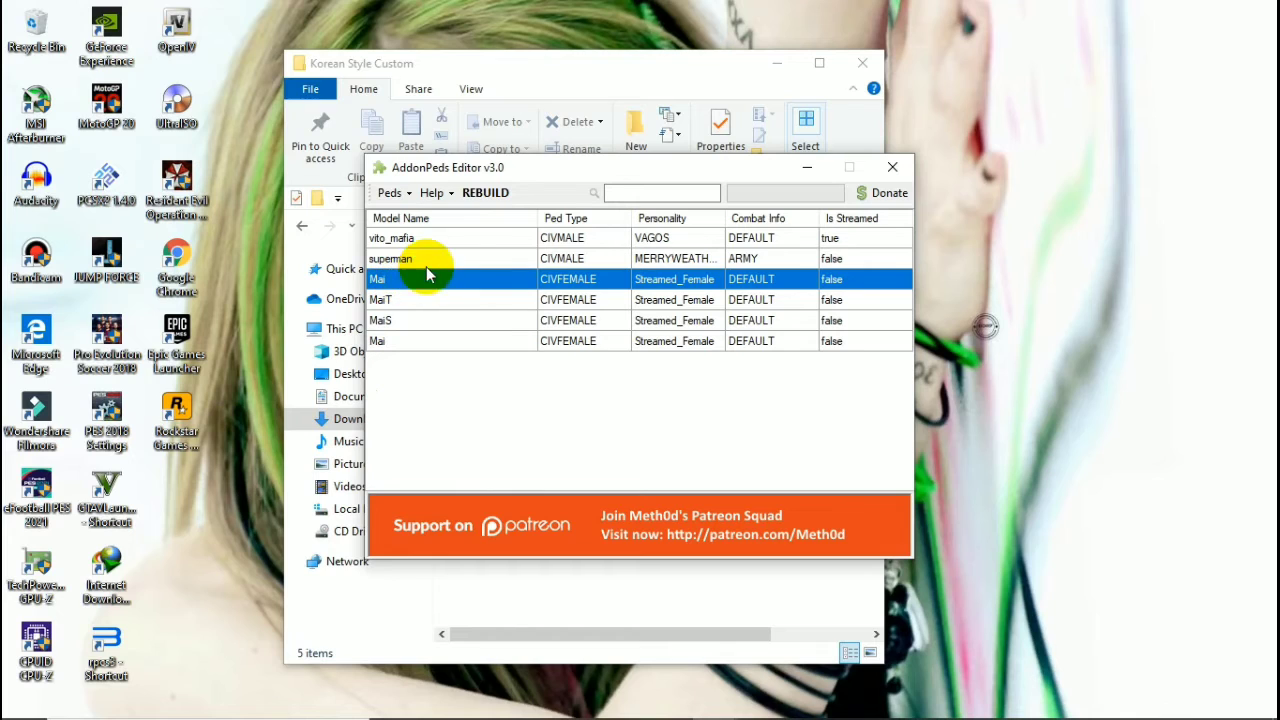
{"action": "left_click", "coordinate": [482, 197]}
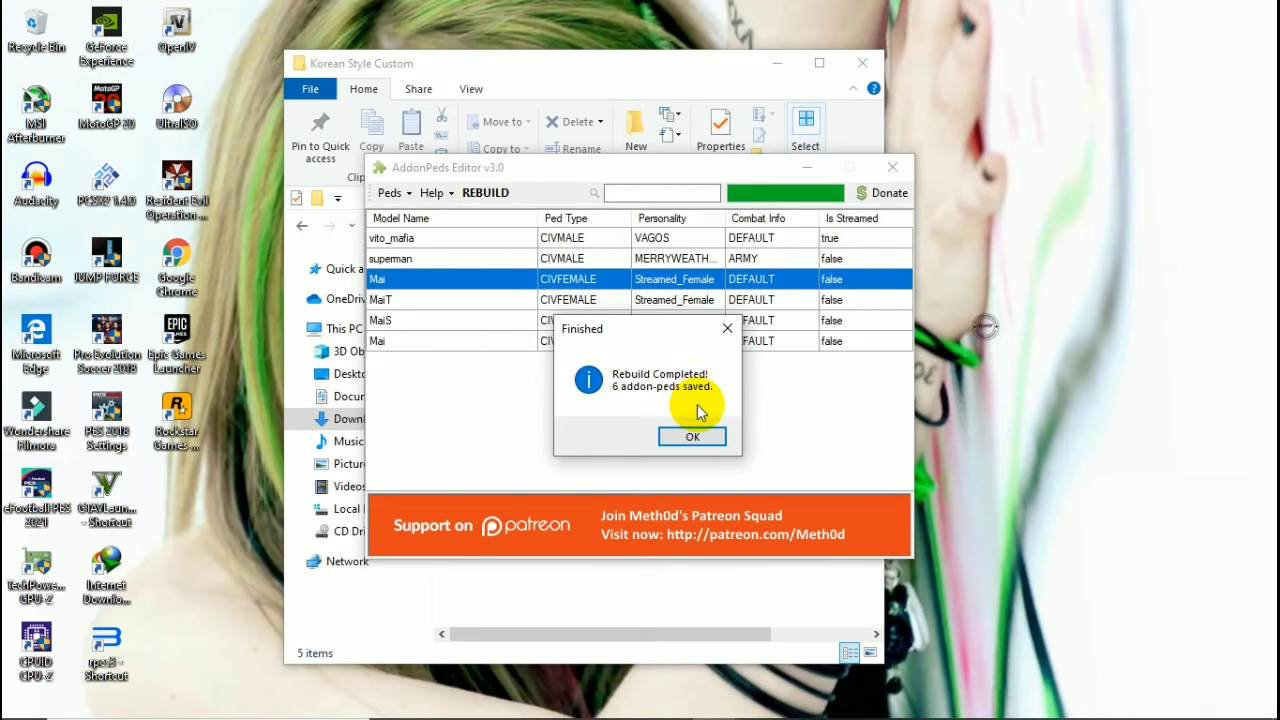
{"action": "left_click", "coordinate": [697, 436]}
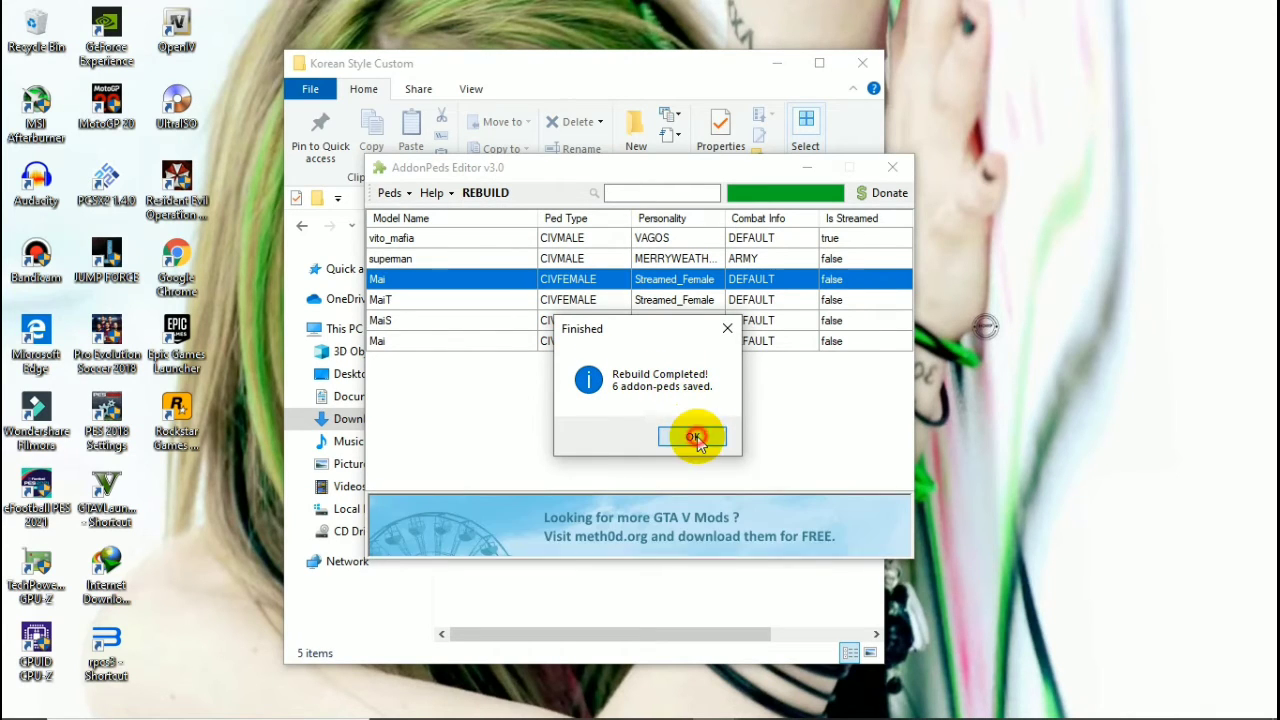
{"action": "left_click", "coordinate": [893, 168]}
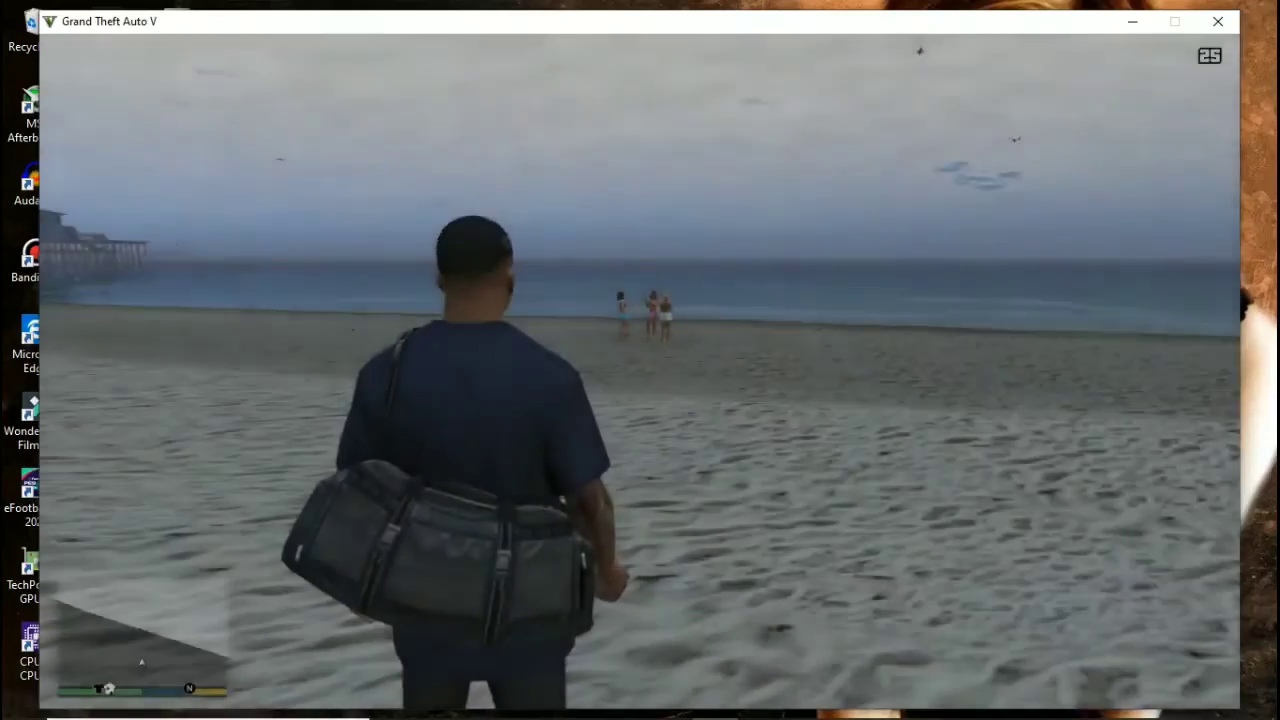
{"action": "key", "text": "w"}
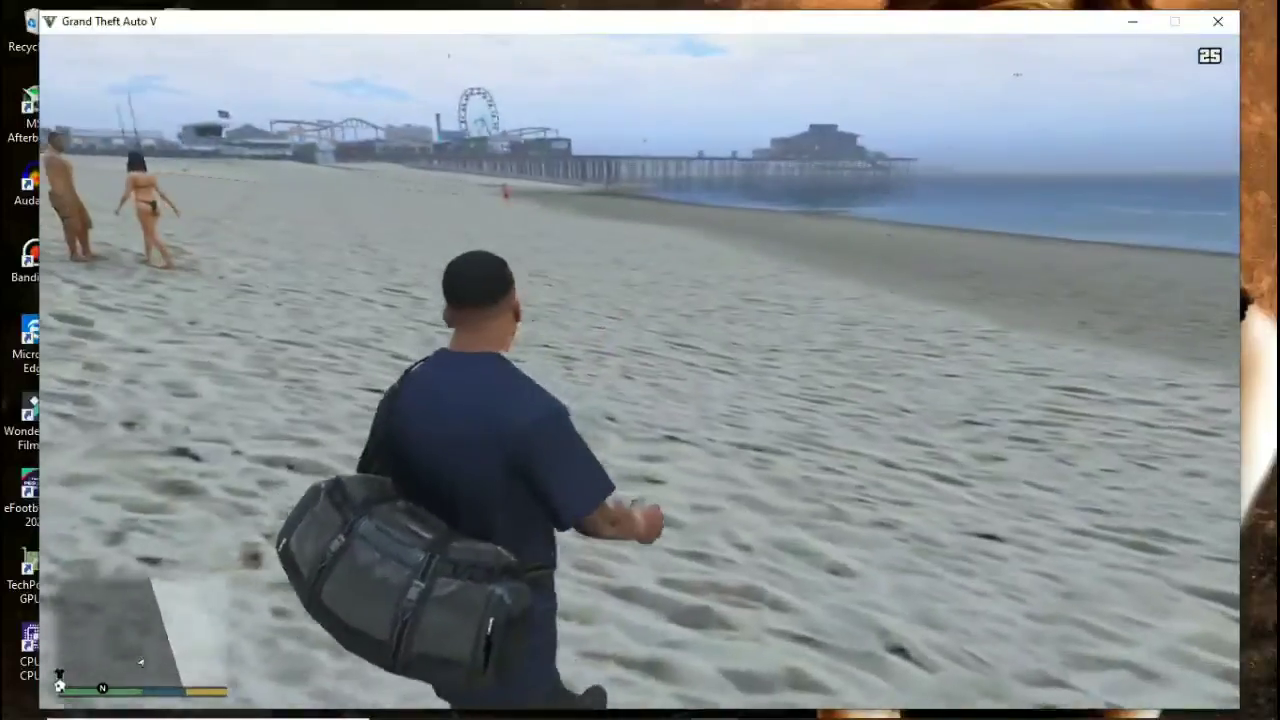
{"action": "key", "text": "w"}
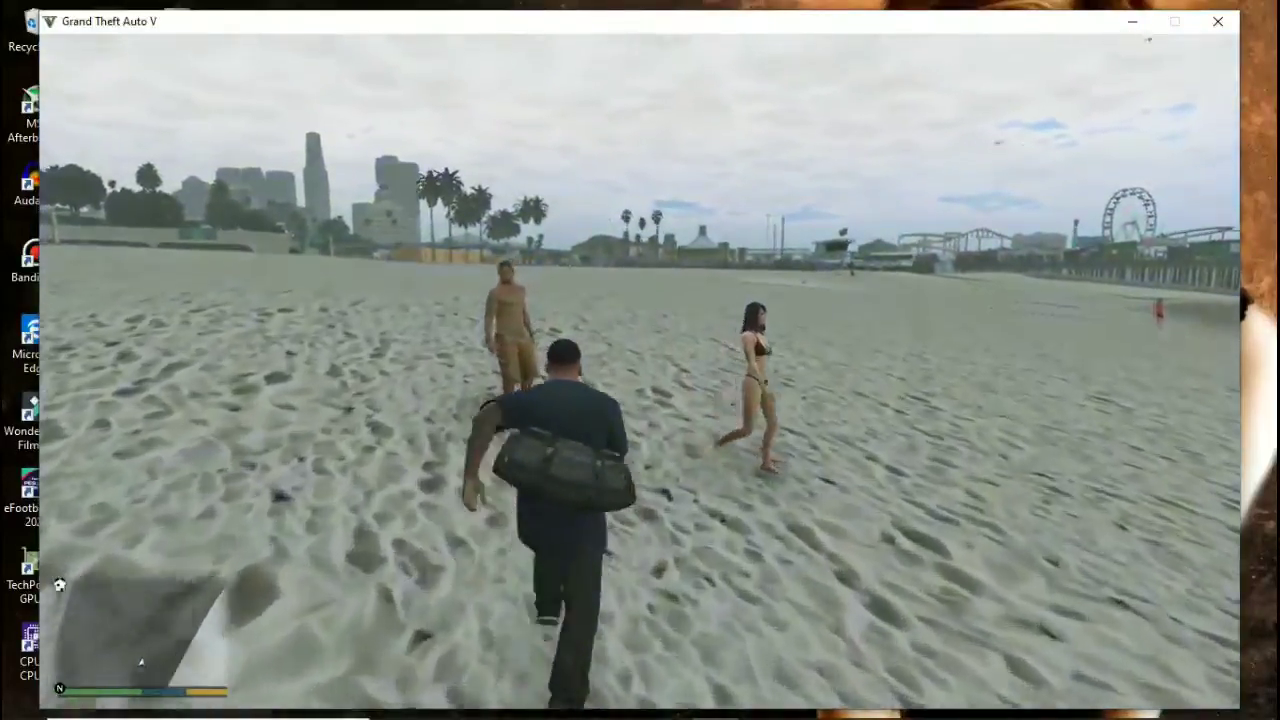
{"action": "key", "text": "w"}
{"action": "key", "text": "r"}
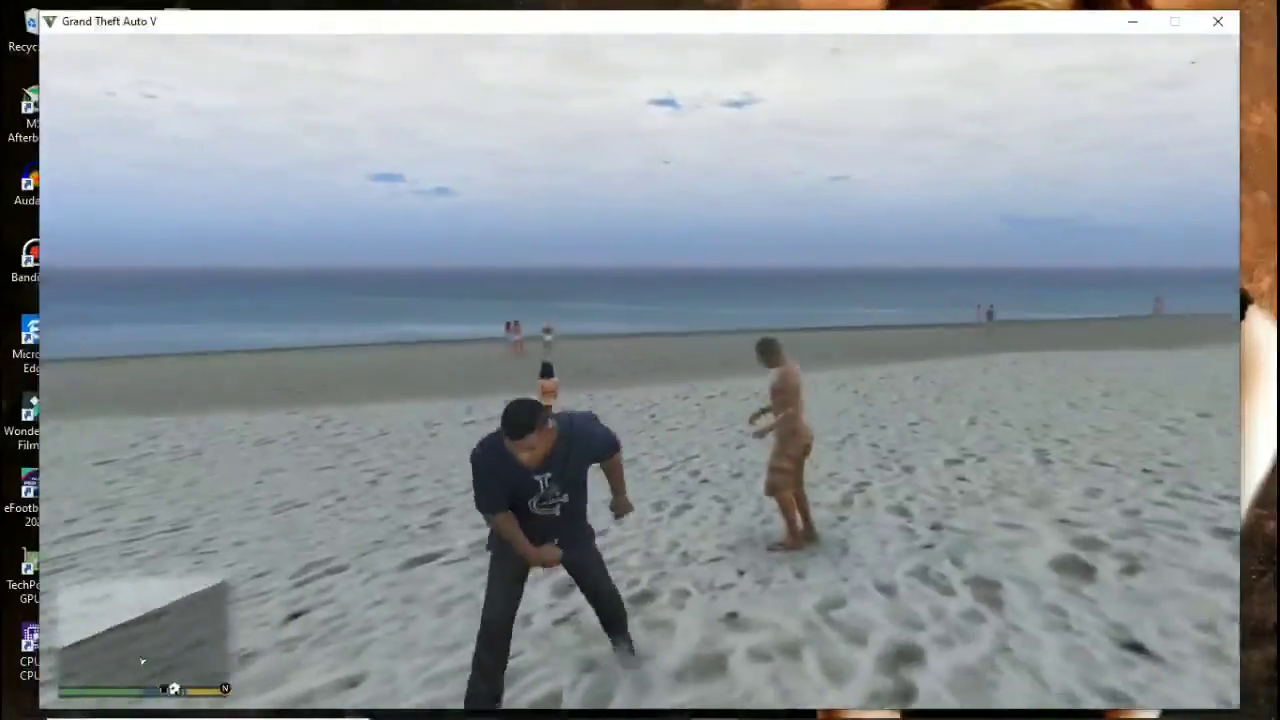
{"action": "key", "text": "w"}
{"action": "key", "text": "r"}
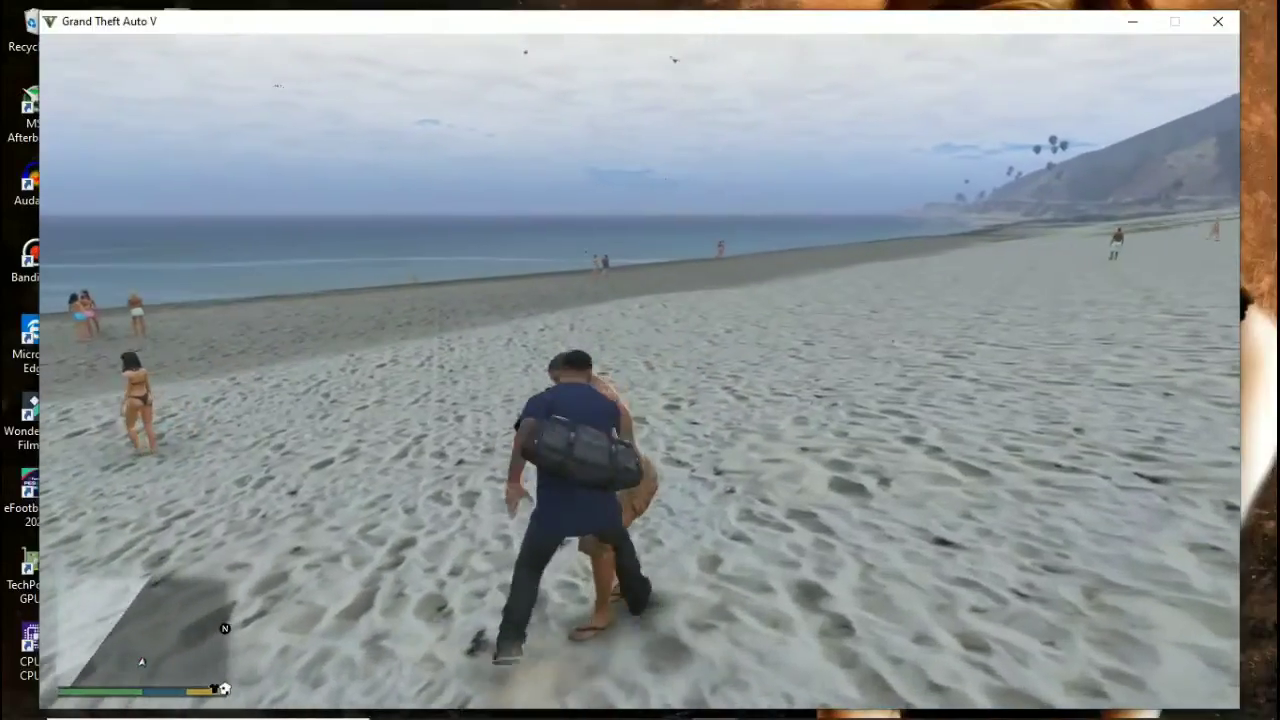
{"action": "key", "text": "r"}
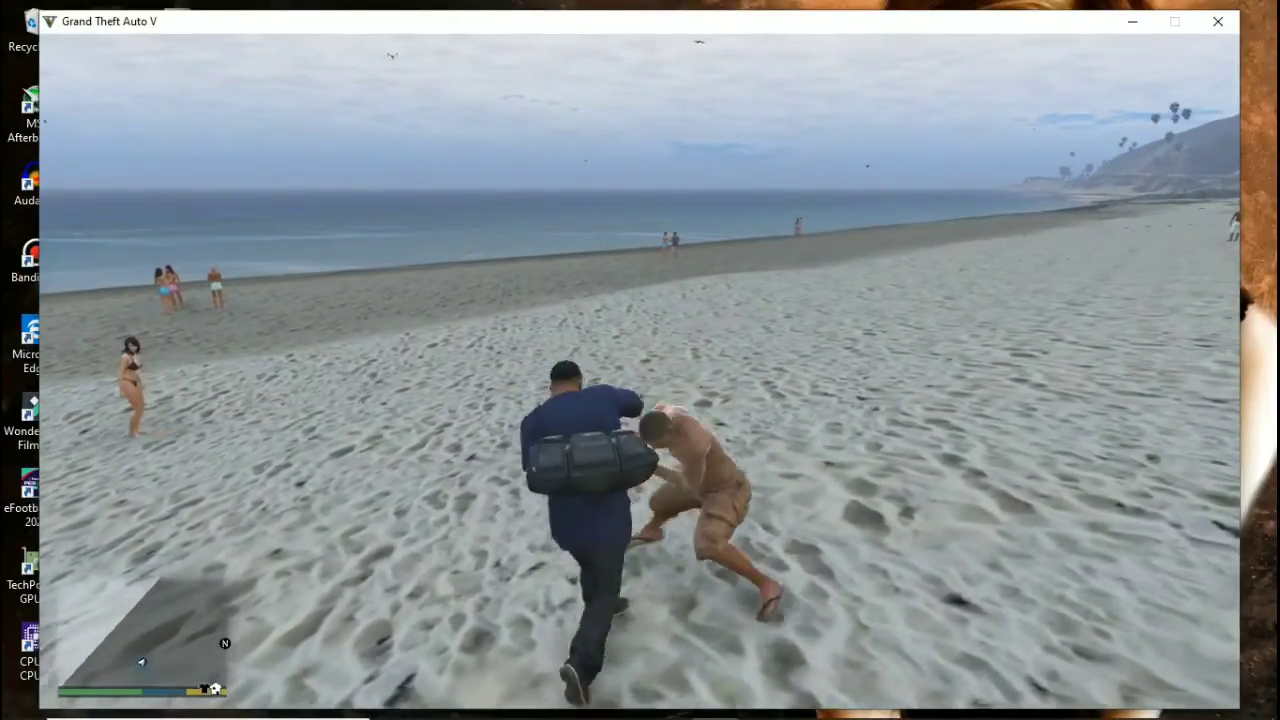
{"action": "key", "text": "r"}
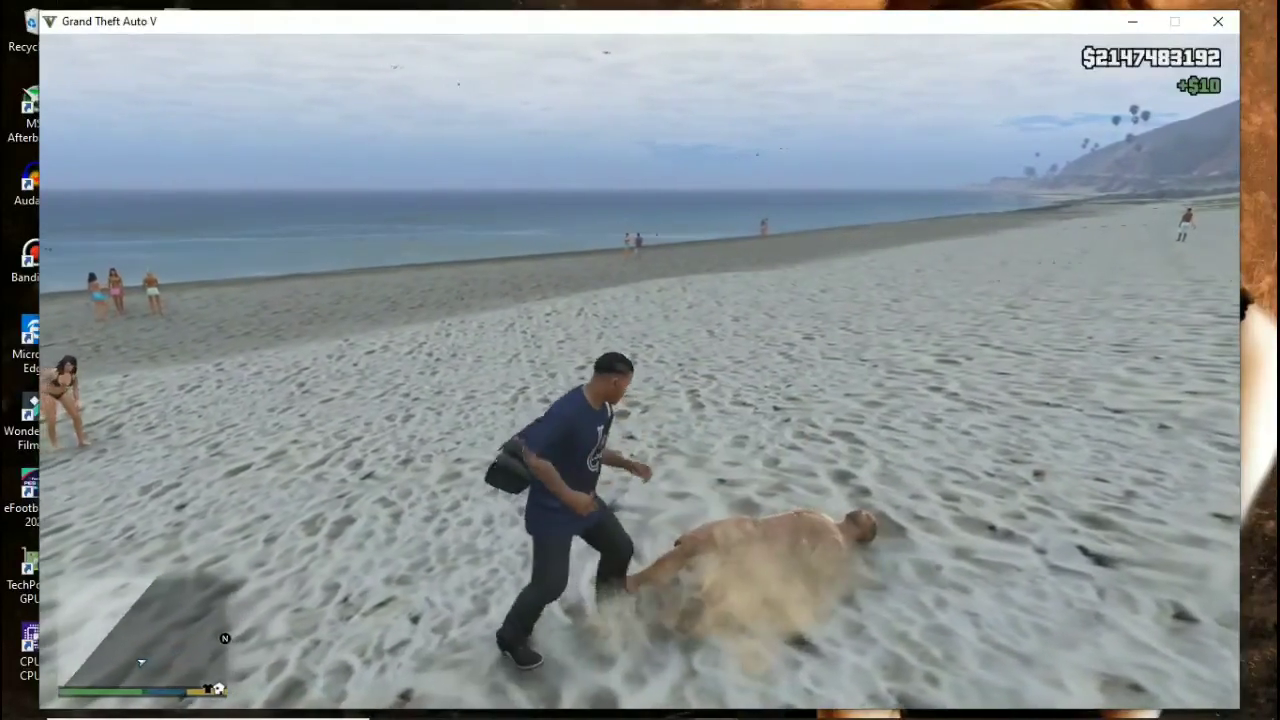
Step: Open the Ped Selector in Grand Theft Auto V and change the player model to the first Mai entry under Addon Peds
{"action": "key", "text": "F4"}
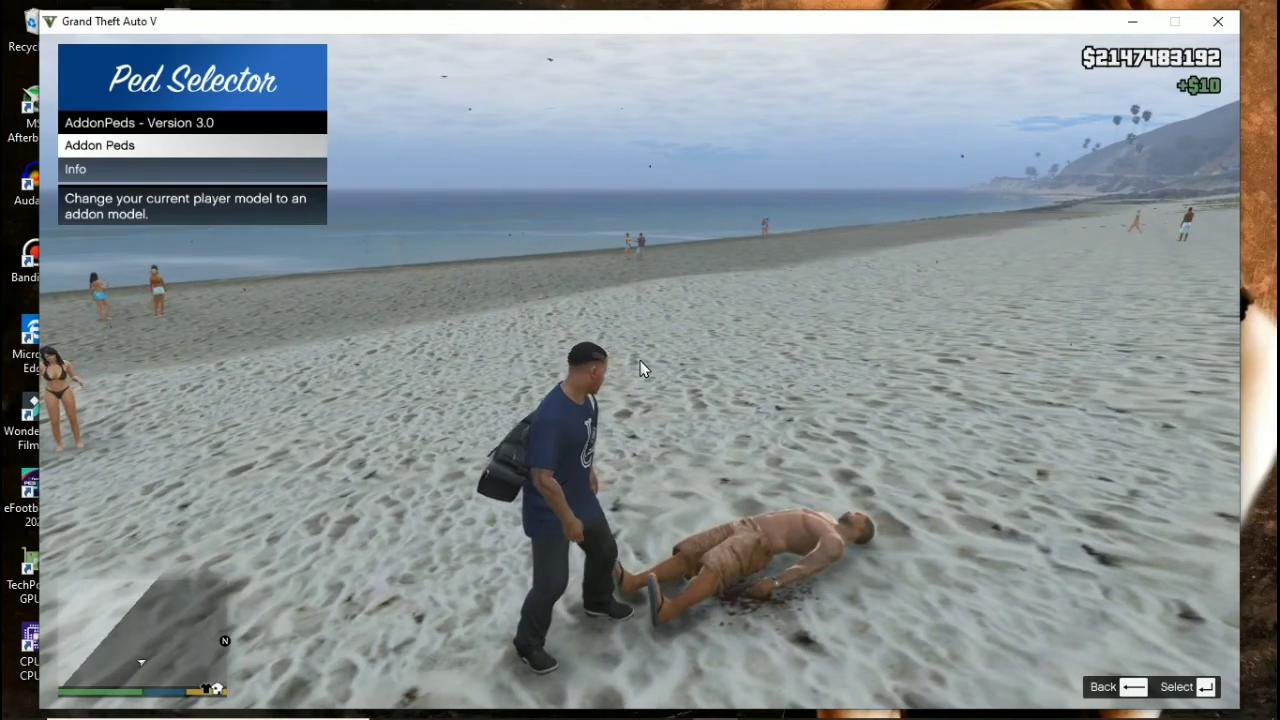
{"action": "key", "text": "Return"}
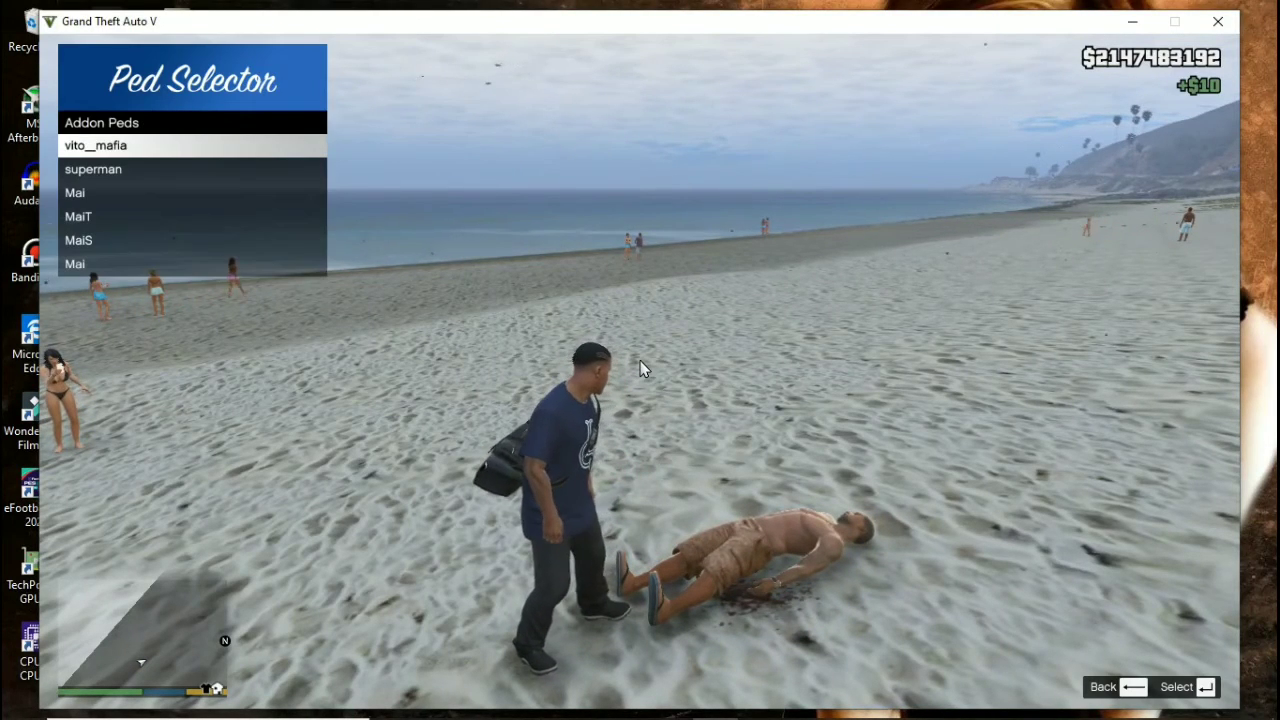
{"action": "key", "text": "Down"}
{"action": "key", "text": "Down"}
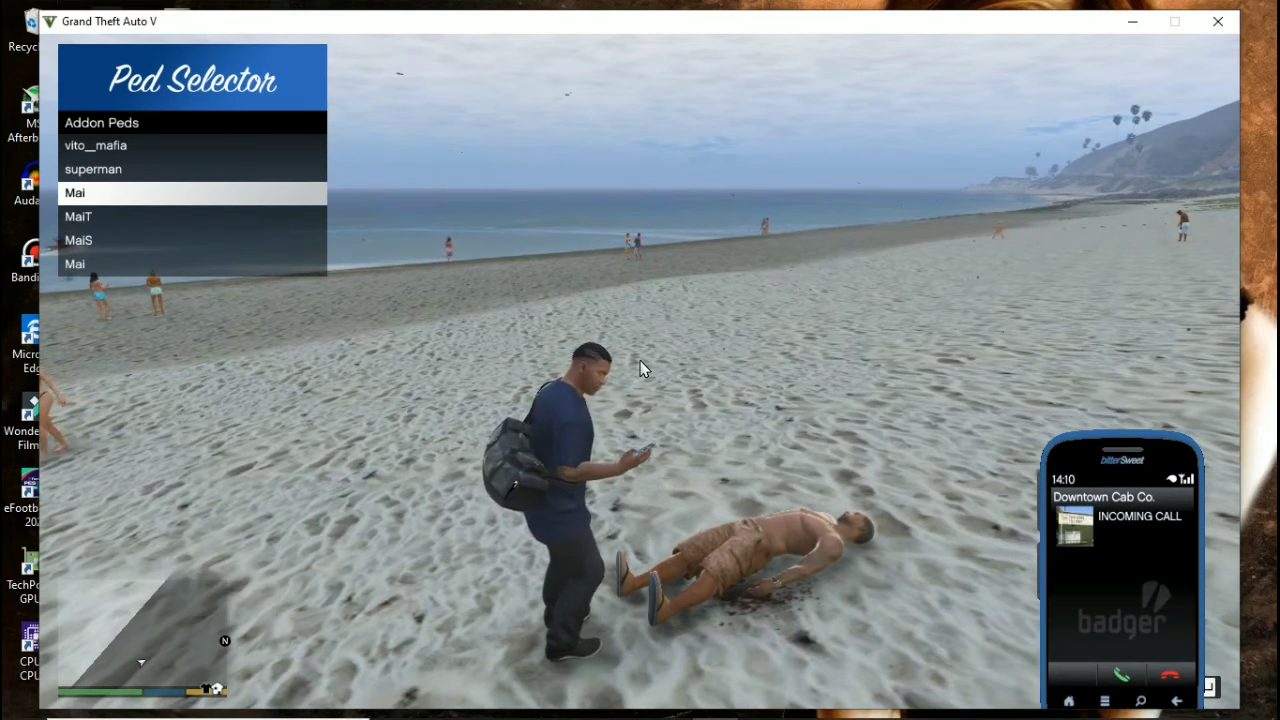
{"action": "key", "text": "Return"}
{"action": "key", "text": "Return"}
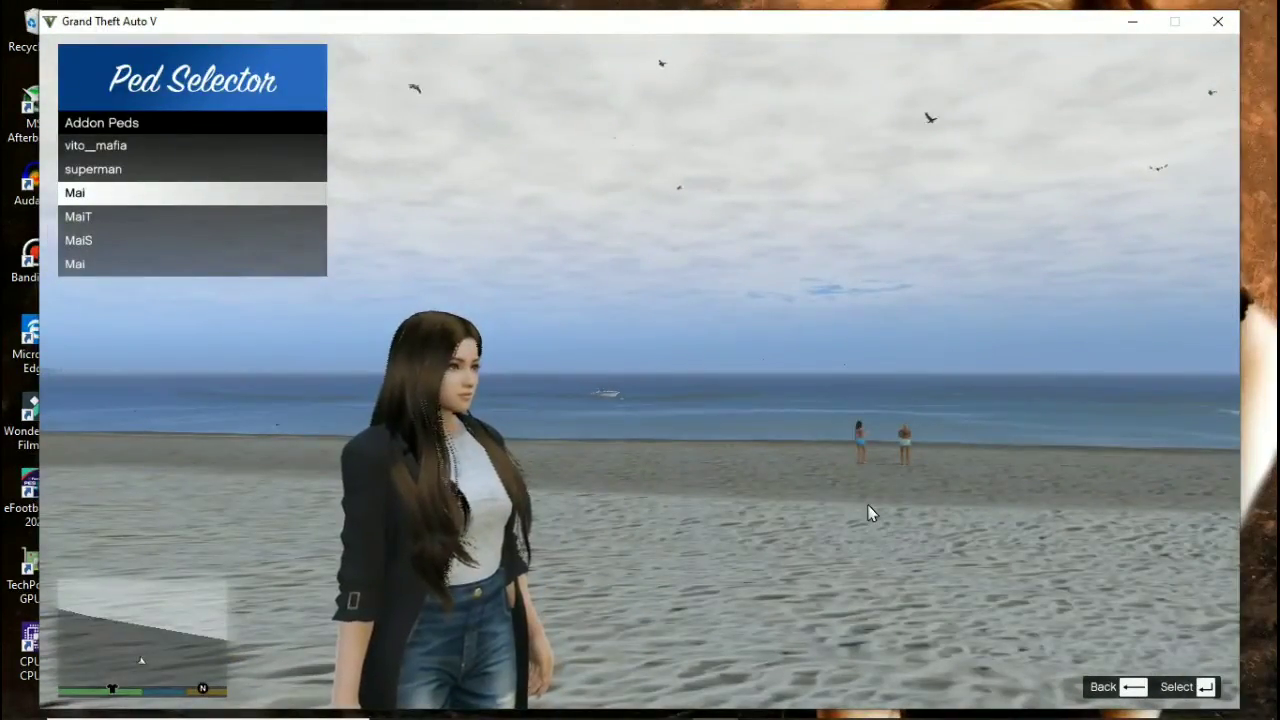
Step: Change the player model to the superman addon ped
{"action": "key", "text": "Up"}
{"action": "key", "text": "Up"}
{"action": "key", "text": "Down"}
{"action": "key", "text": "Return"}
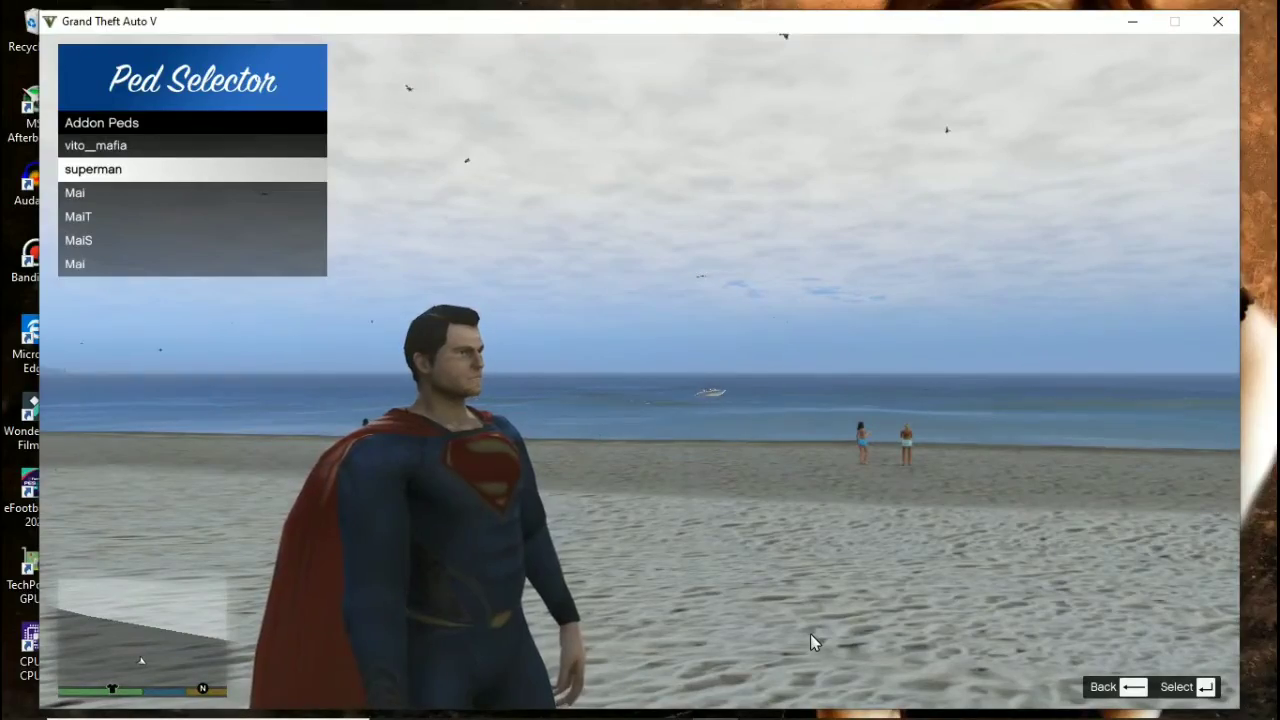
Step: Change the player model to the last Mai entry in the Addon Peds list
{"action": "key", "text": "Down"}
{"action": "key", "text": "Down"}
{"action": "key", "text": "Down"}
{"action": "key", "text": "Down"}
{"action": "key", "text": "Return"}
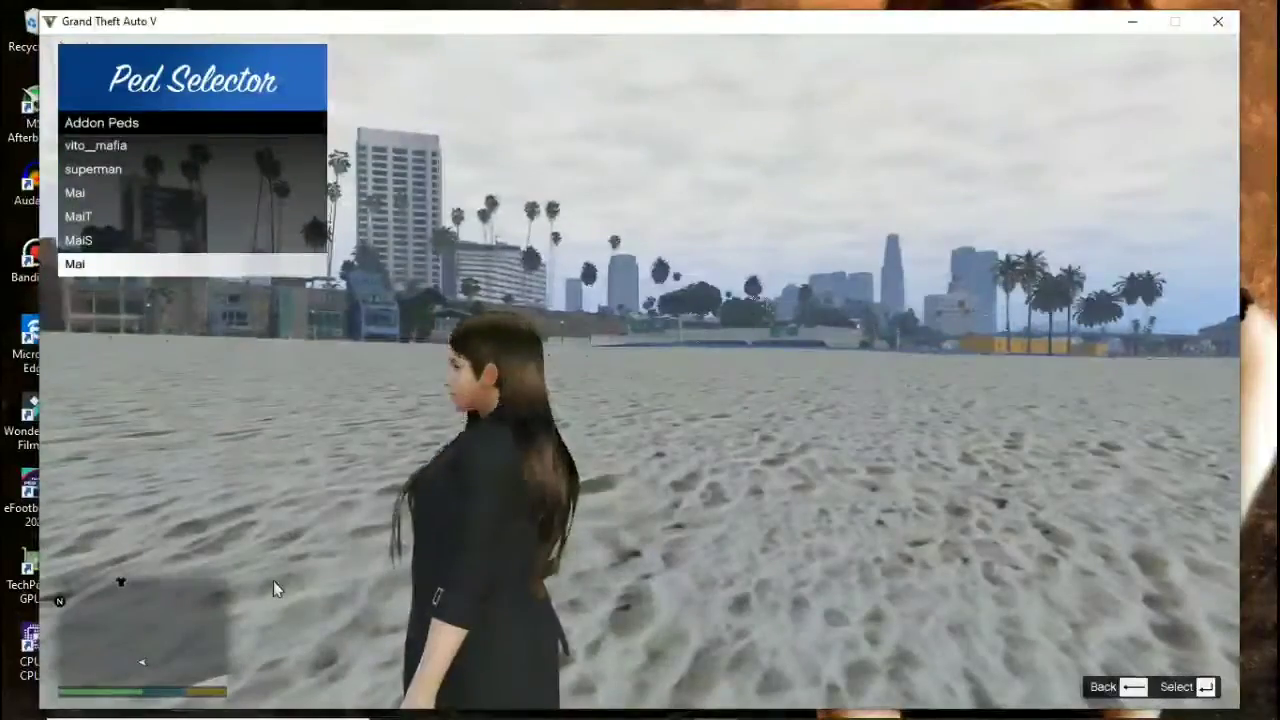
Step: Change the player model to the MaiS addon ped and close the Ped Selector
{"action": "key", "text": "Up"}
{"action": "key", "text": "BackSpace"}
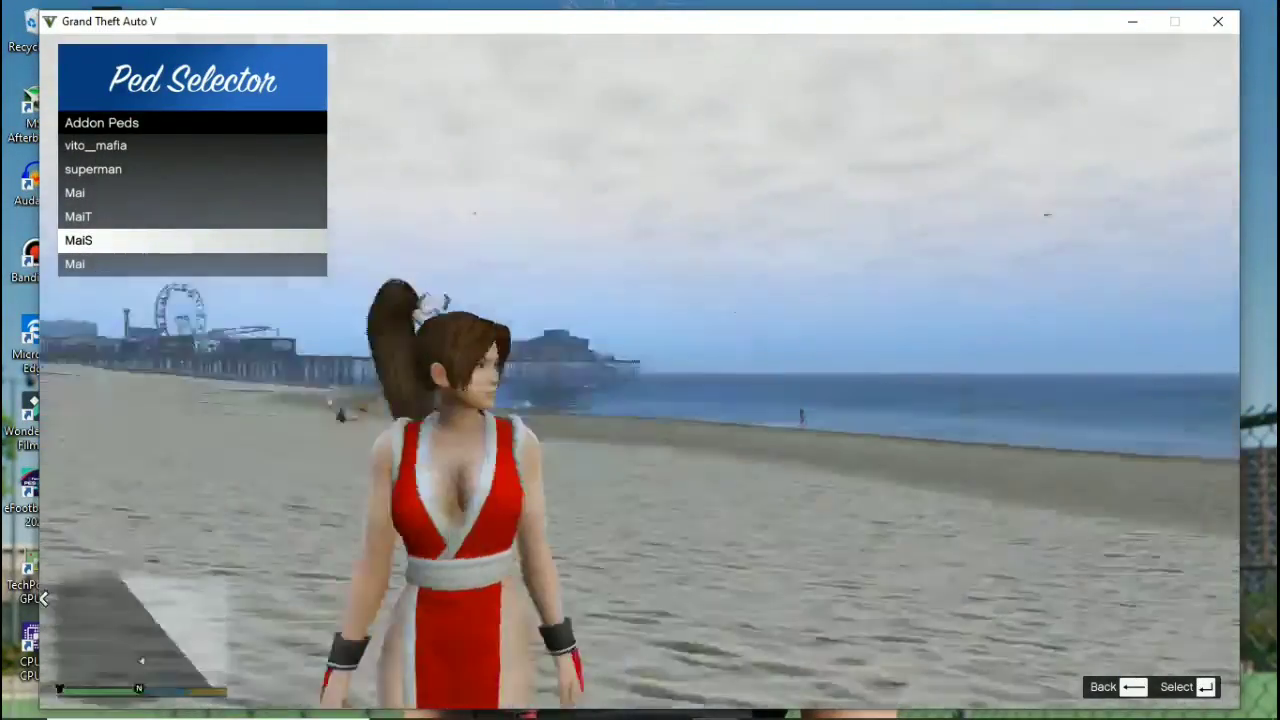
{"action": "key", "text": "Up"}
{"action": "key", "text": "BackSpace"}
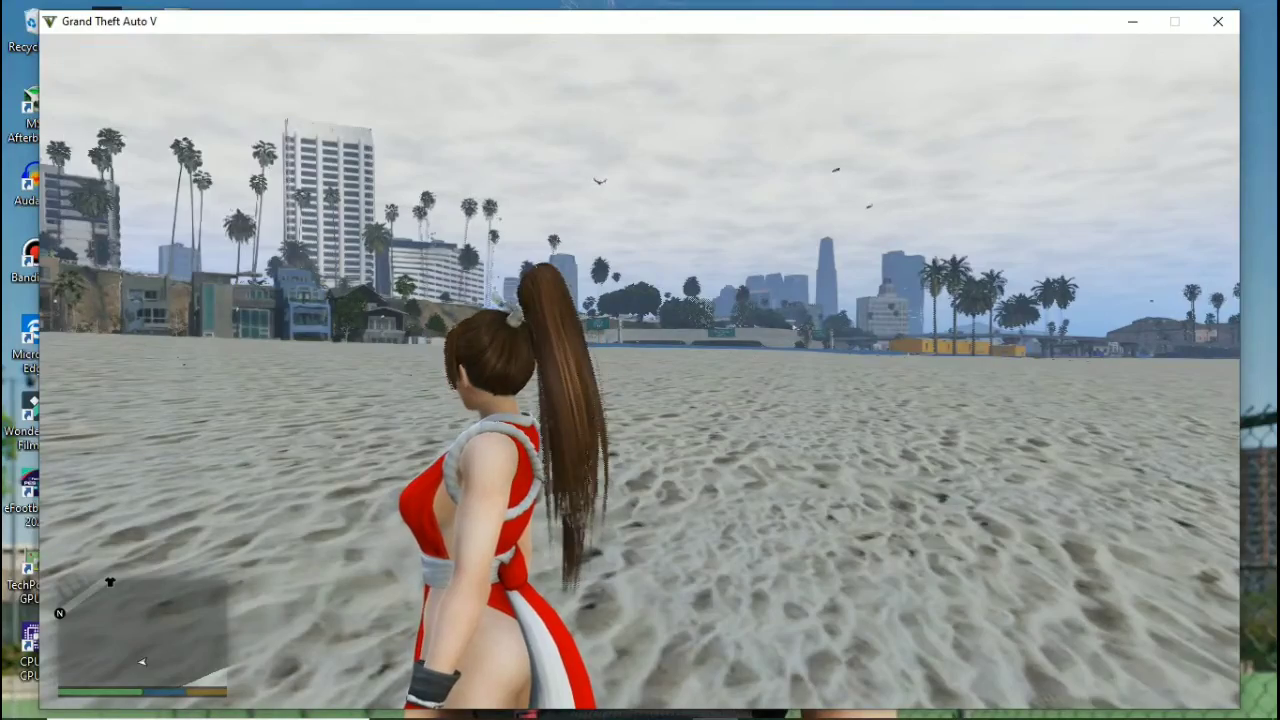